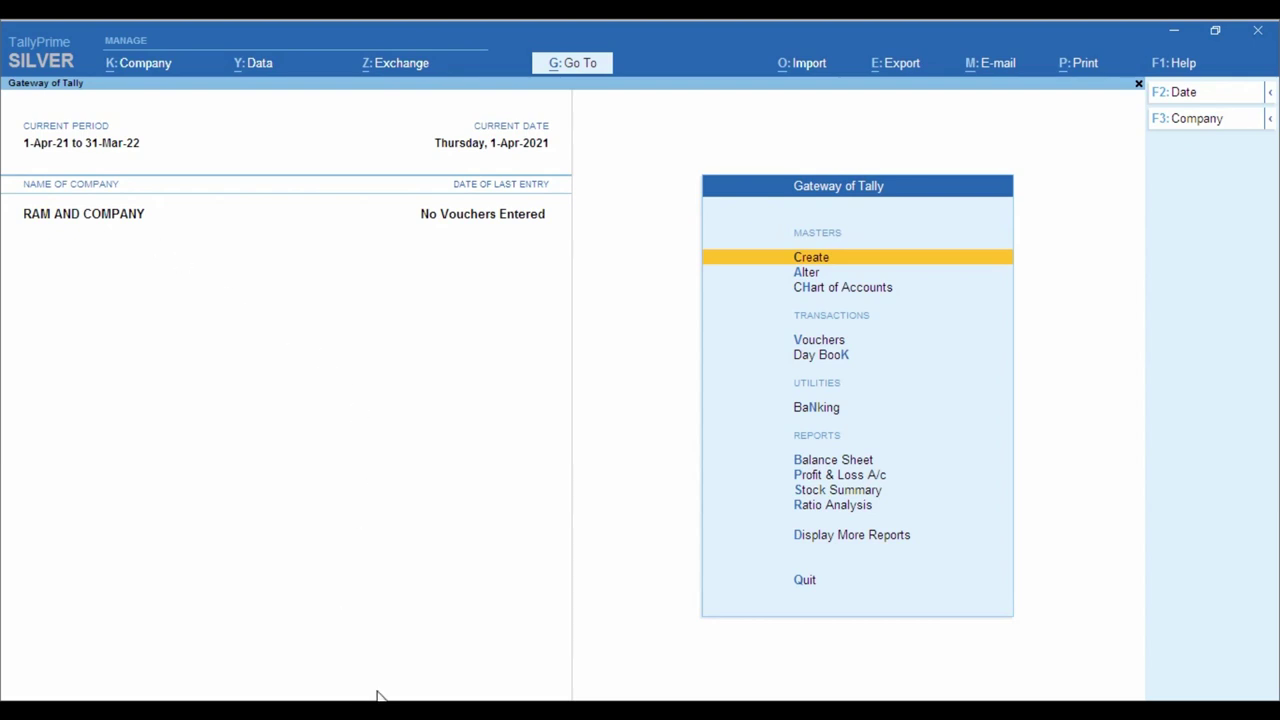
click(351, 654)
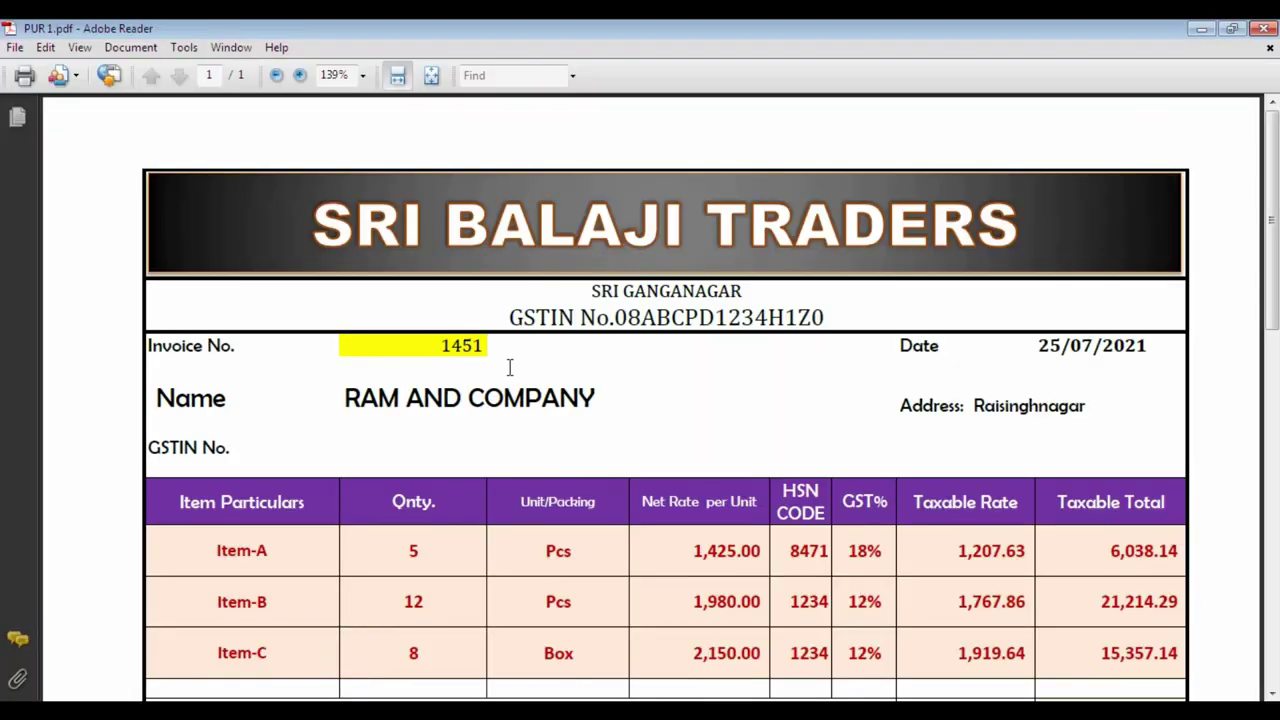
scroll(510, 372, down, 2)
scroll(587, 311, down, 2)
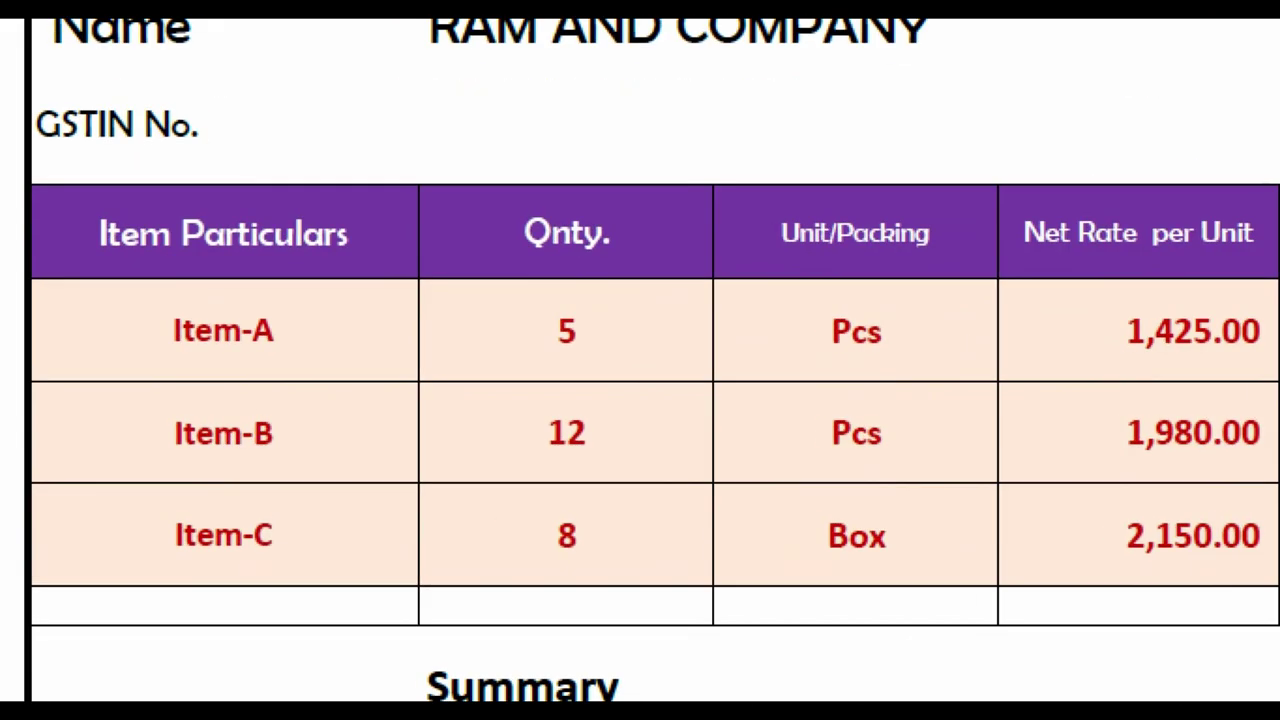
click(259, 408)
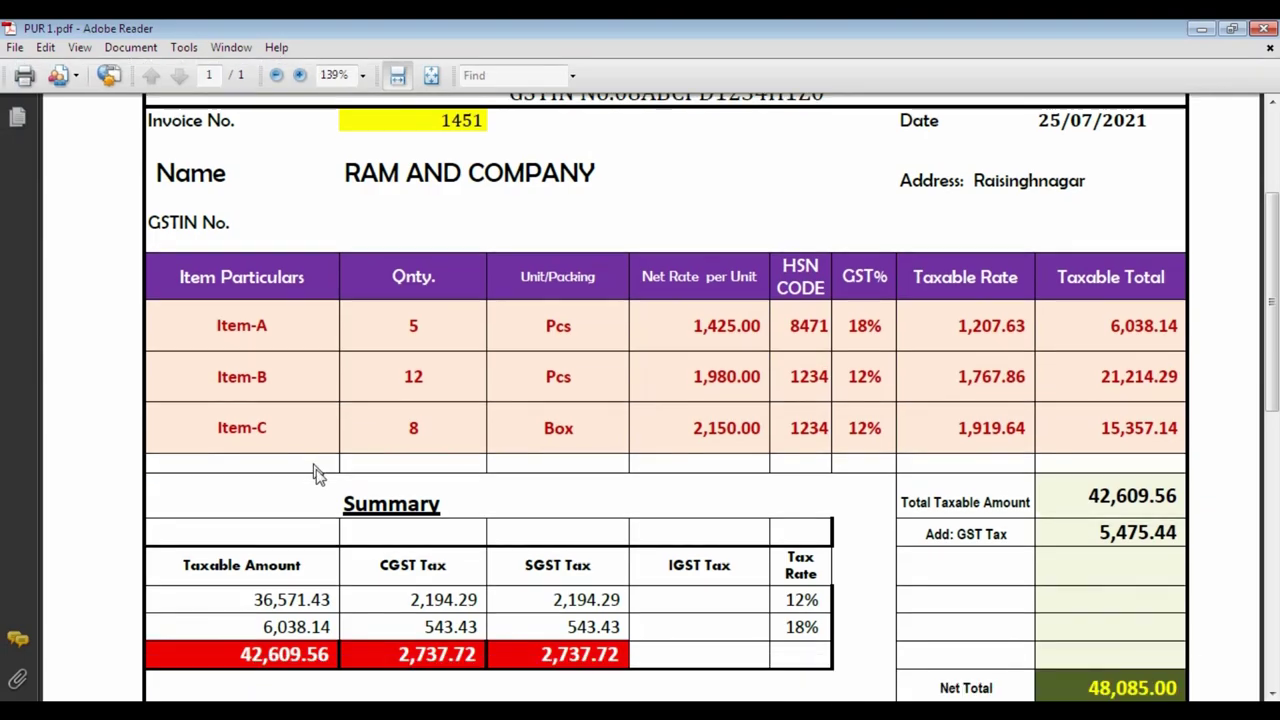
scroll(383, 622, down, 2)
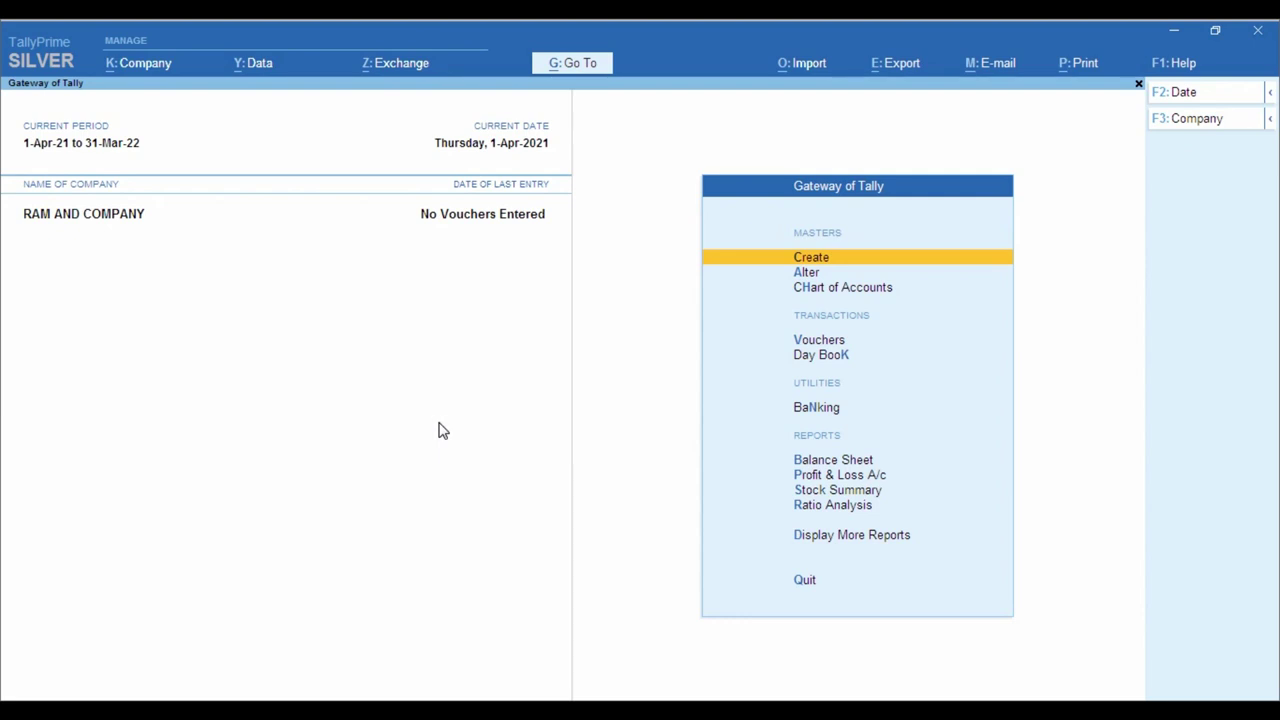
- Set Maintain Inventory to No in RAM AND COMPANY's company features
key(F11)
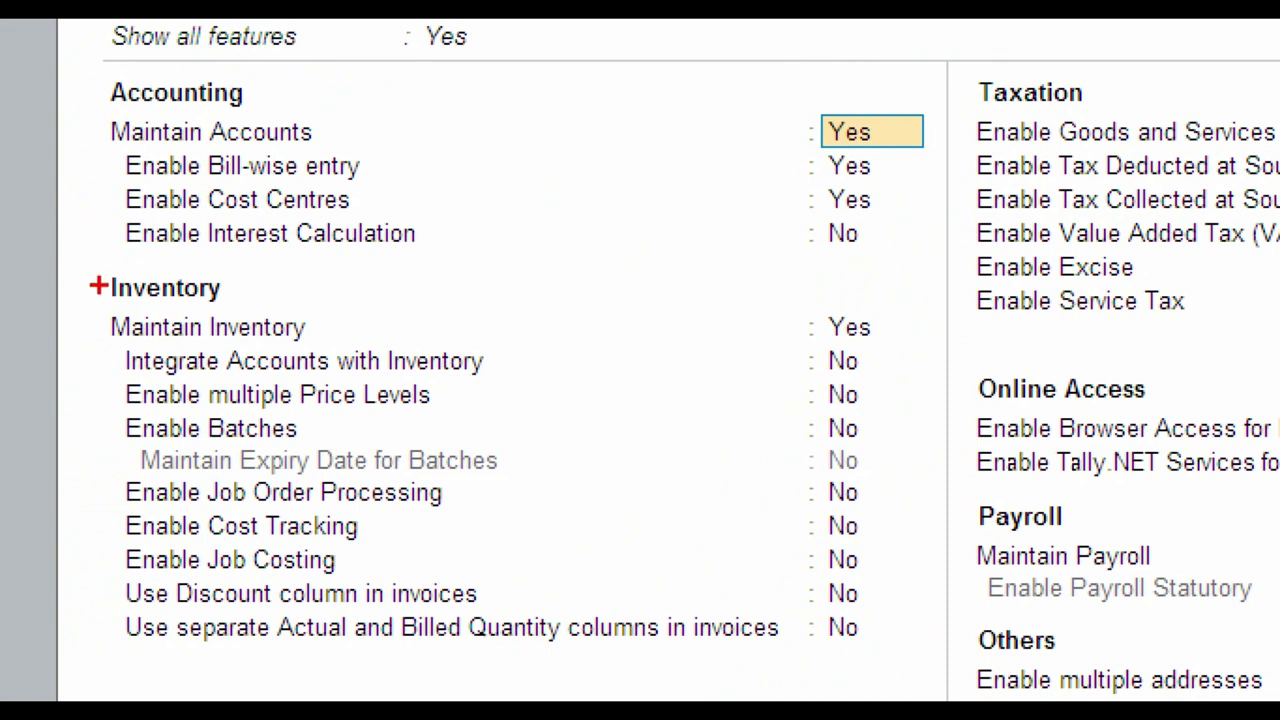
mouse_move(84, 266)
mouse_down()
mouse_move(392, 356)
mouse_move(914, 348)
mouse_up()
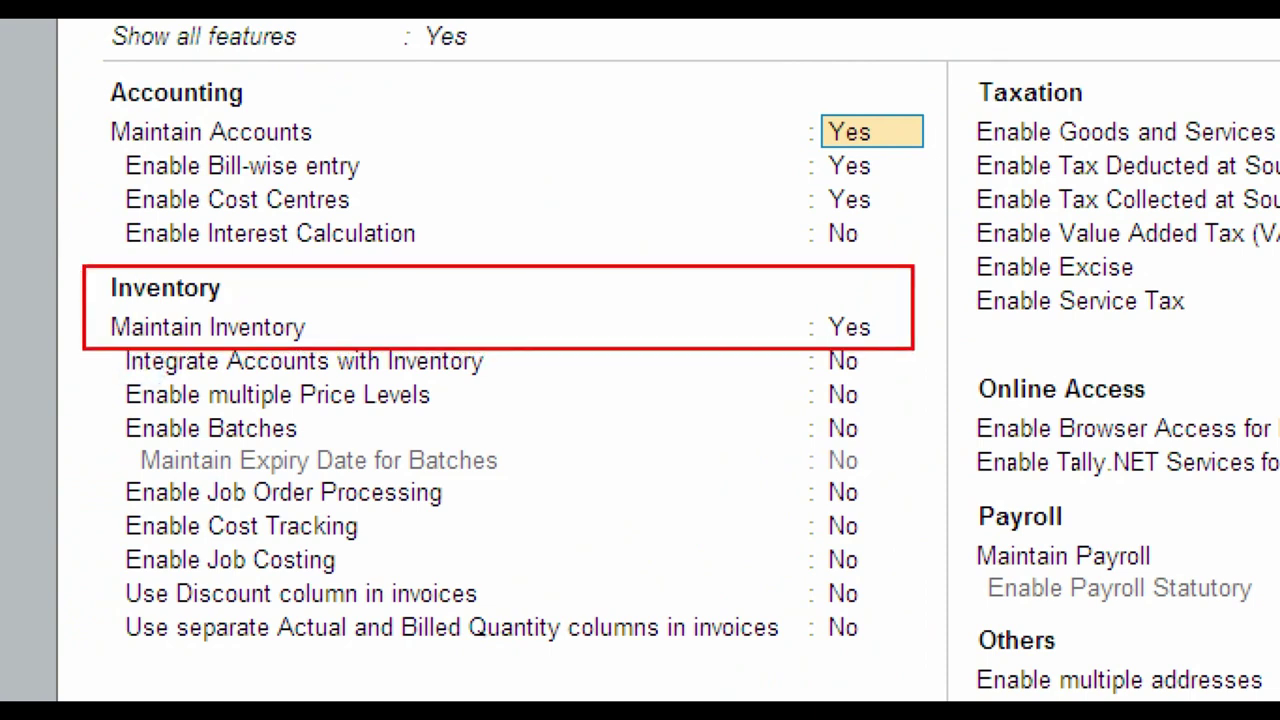
drag(802, 304, 905, 349)
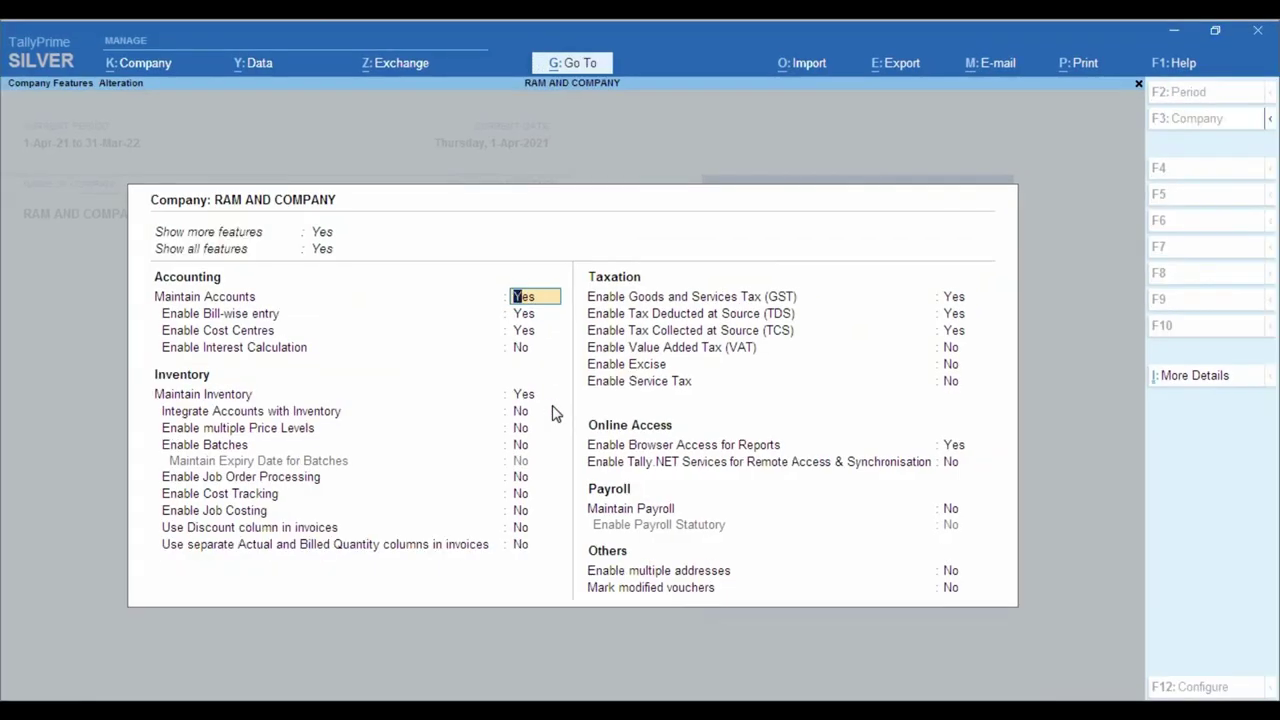
key(Down)
key(Down)
key(Down)
key(Down)
text(n)
key(Return)
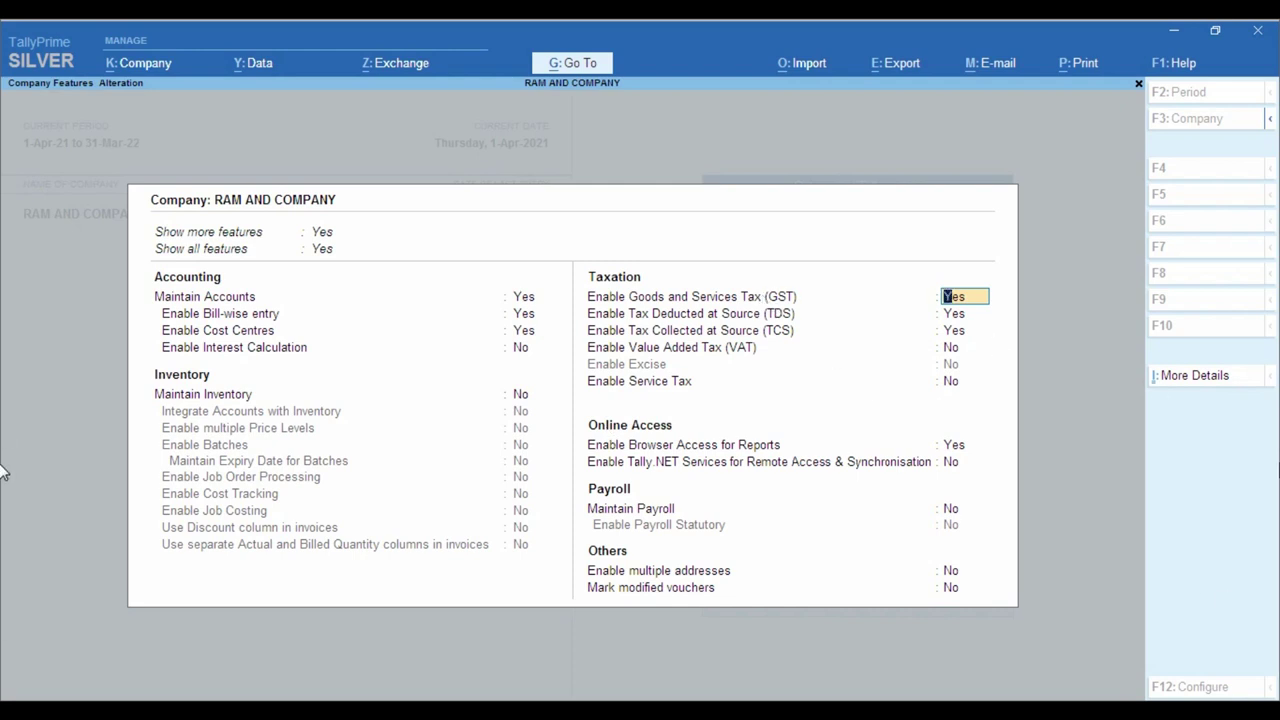
- Set GST, TDS and TCS to No and accept the company features
text(n)
key(Return)
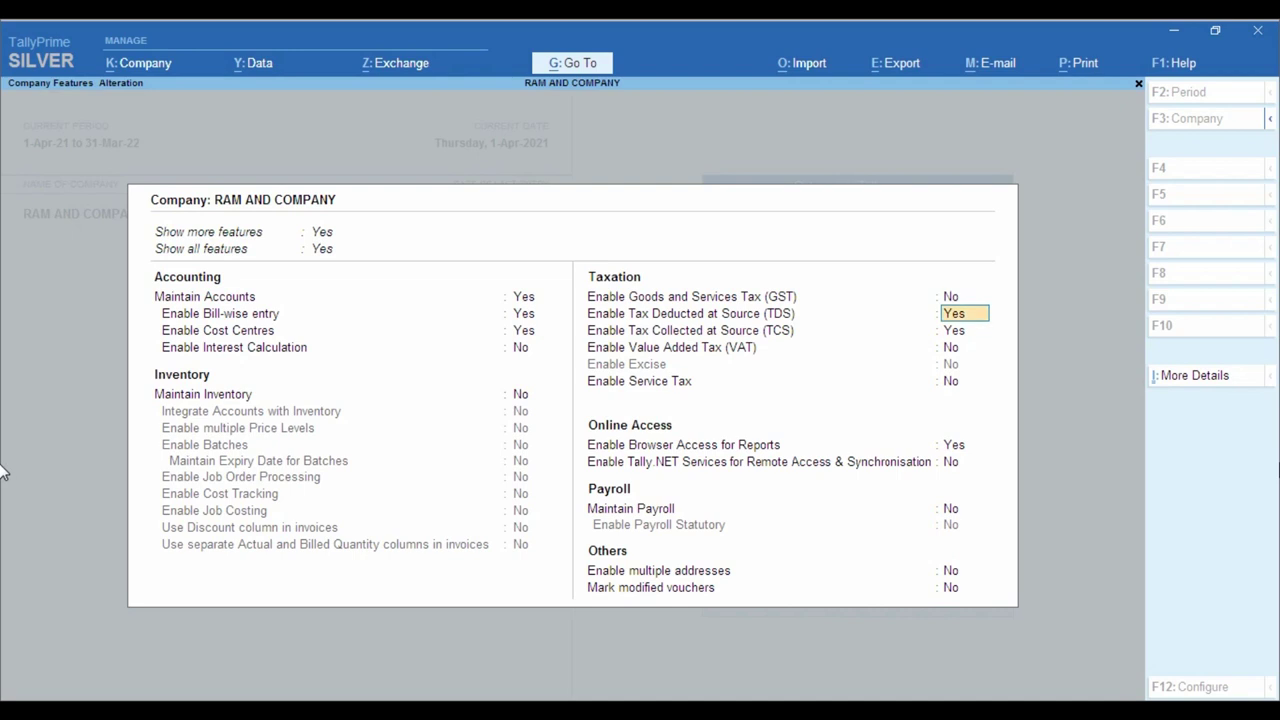
text(n)
key(Return)
text(n)
key(Return)
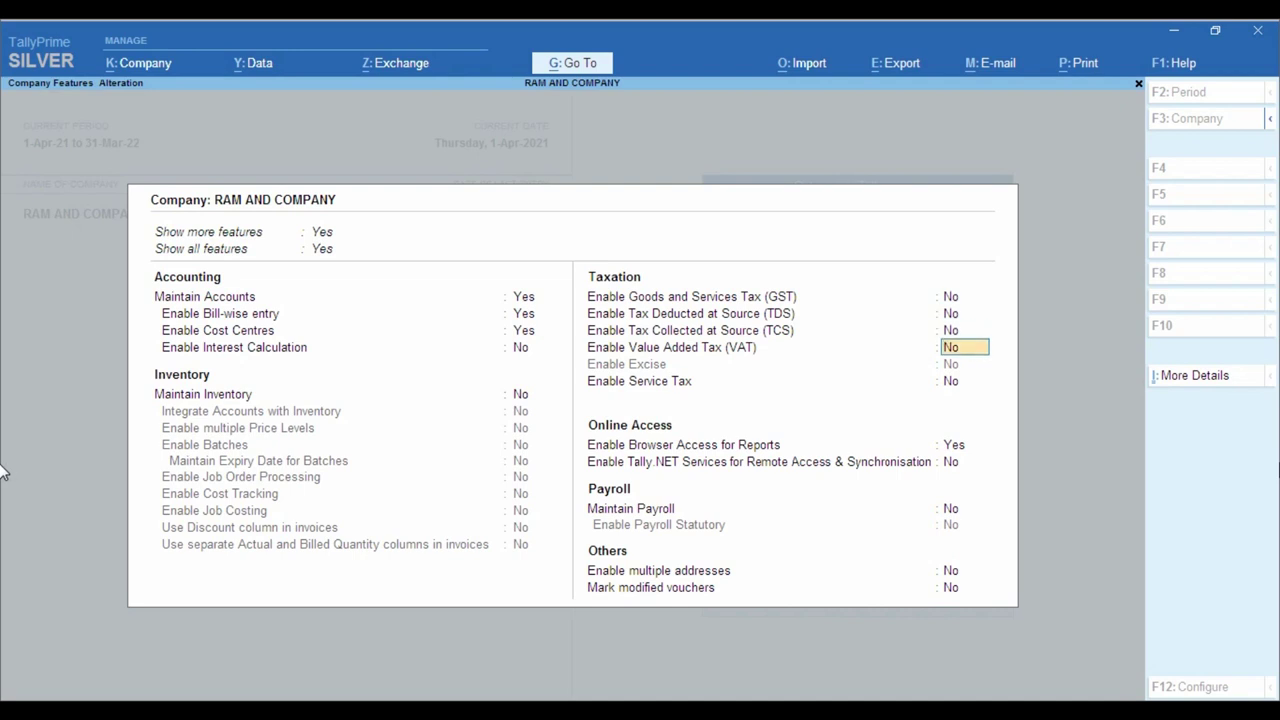
key(Return)
key(Return)
key(Return)
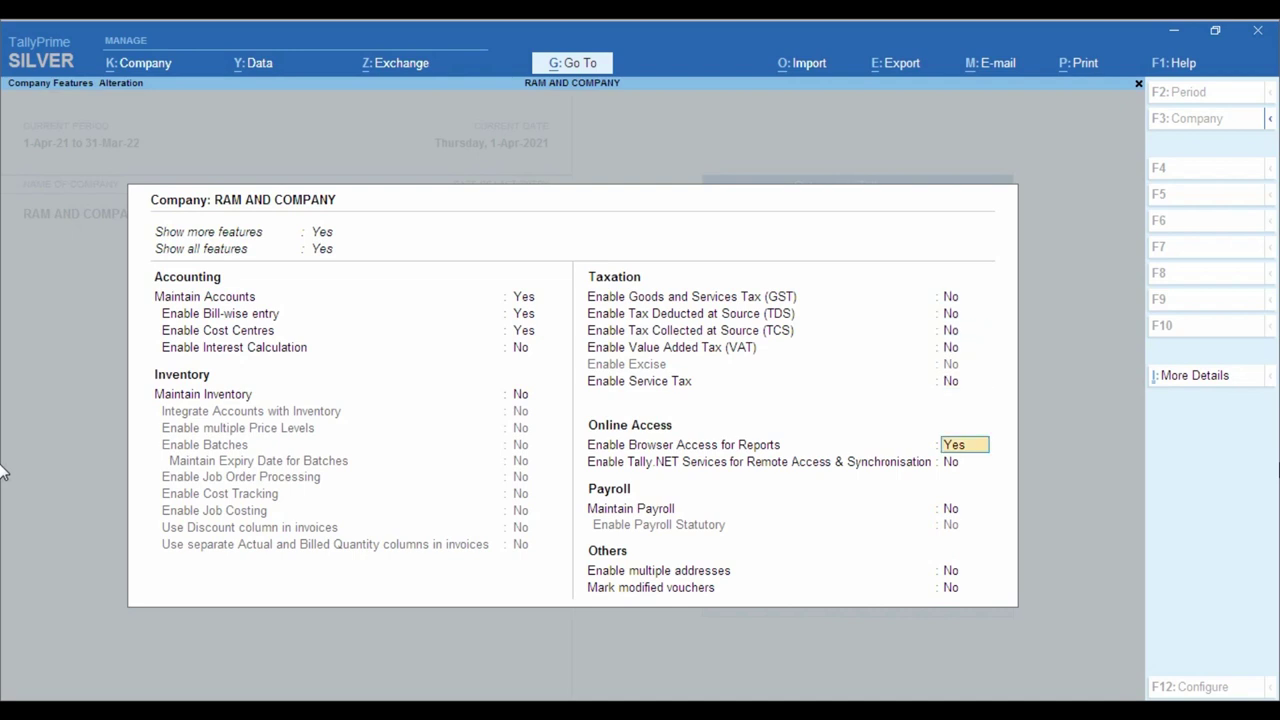
key(Return)
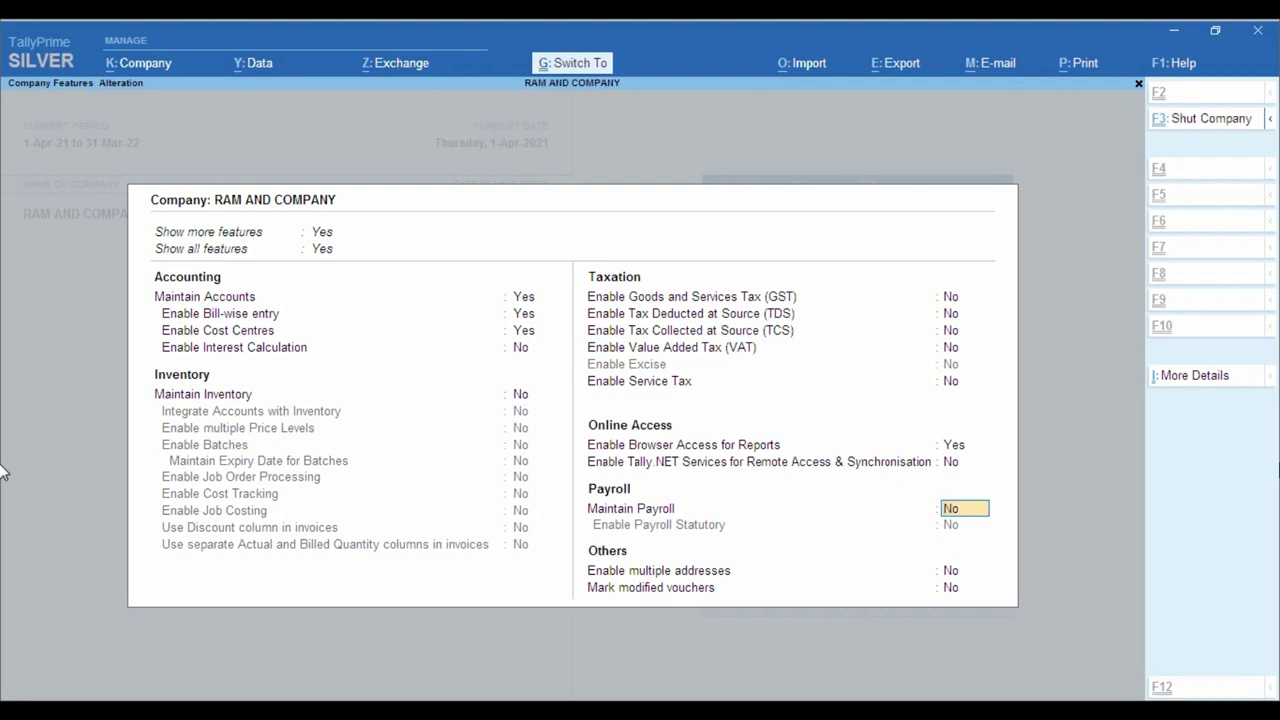
key(ctrl+a)
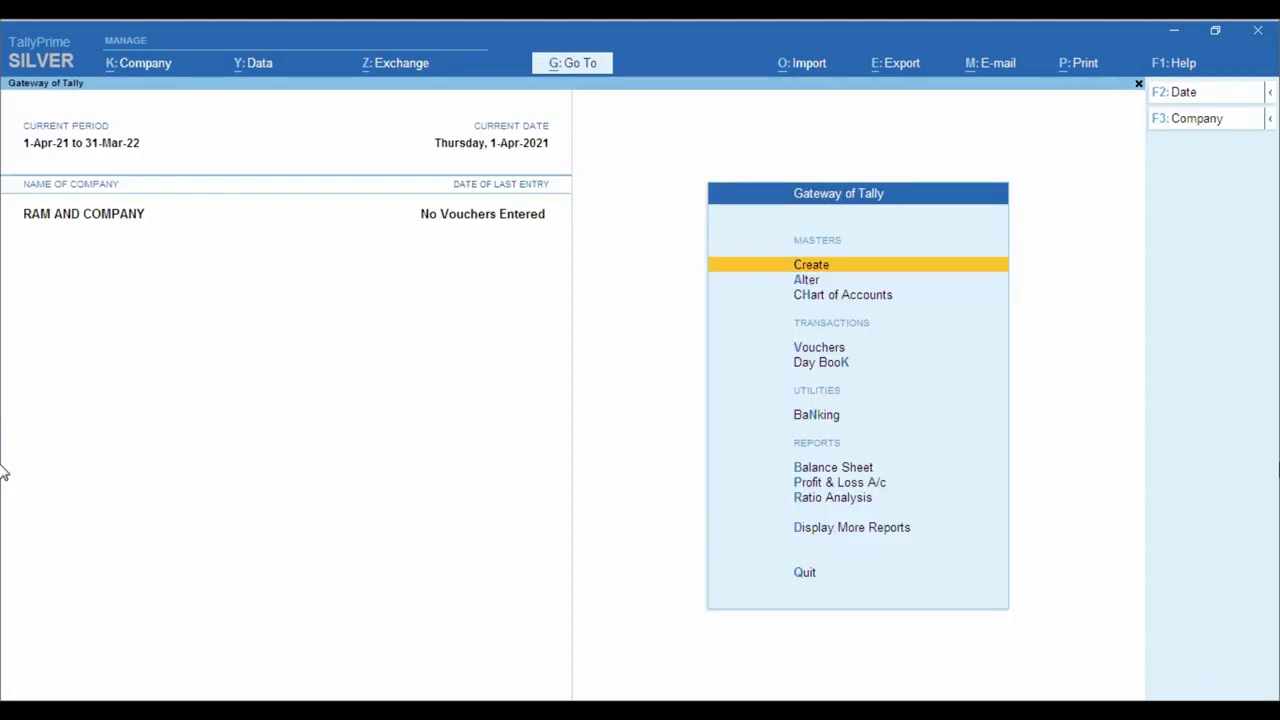
- Back out of voucher entry and bring up the List of Masters for creation
key(Down)
key(Down)
key(Down)
key(Return)
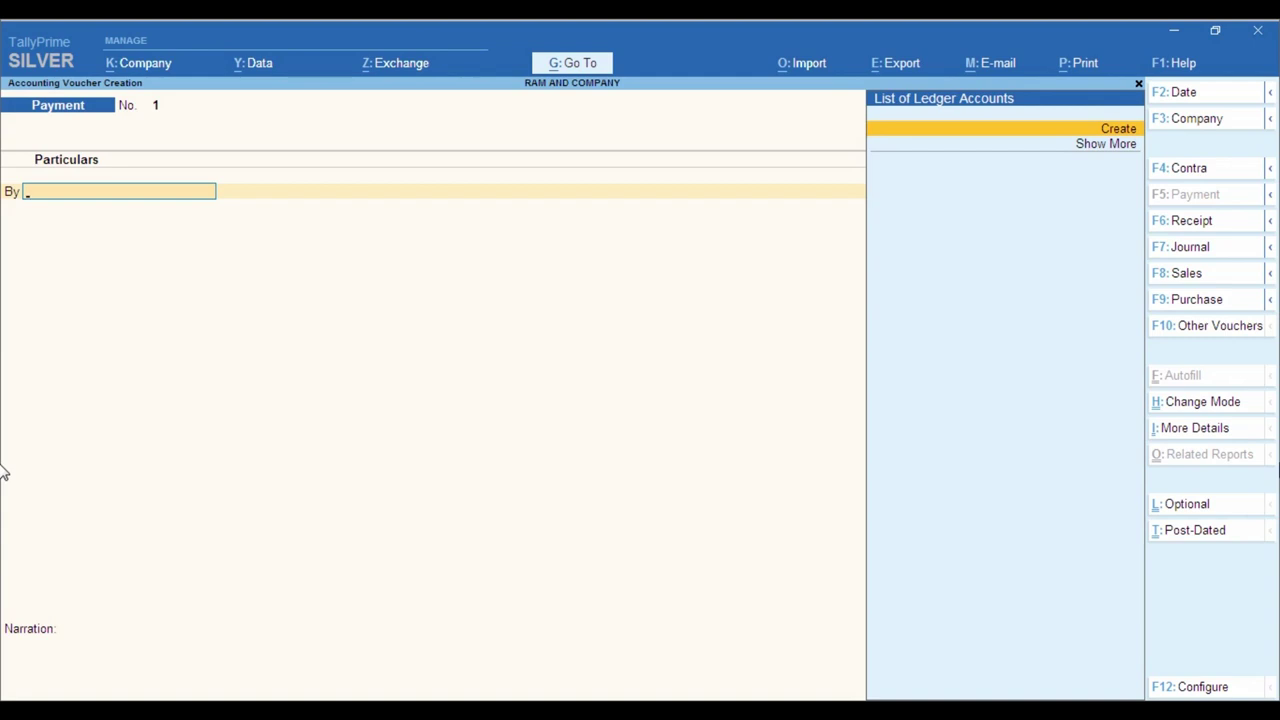
key(Escape)
key(y)
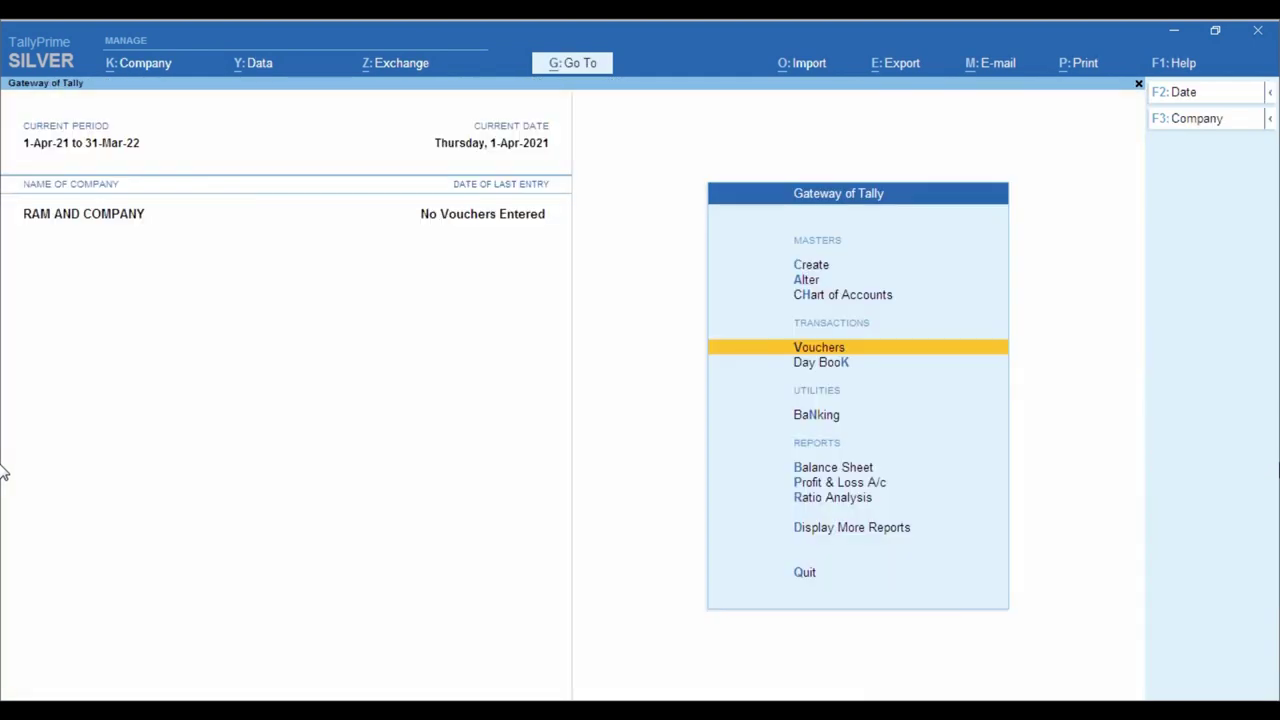
key(Up)
key(Up)
key(Up)
key(Return)
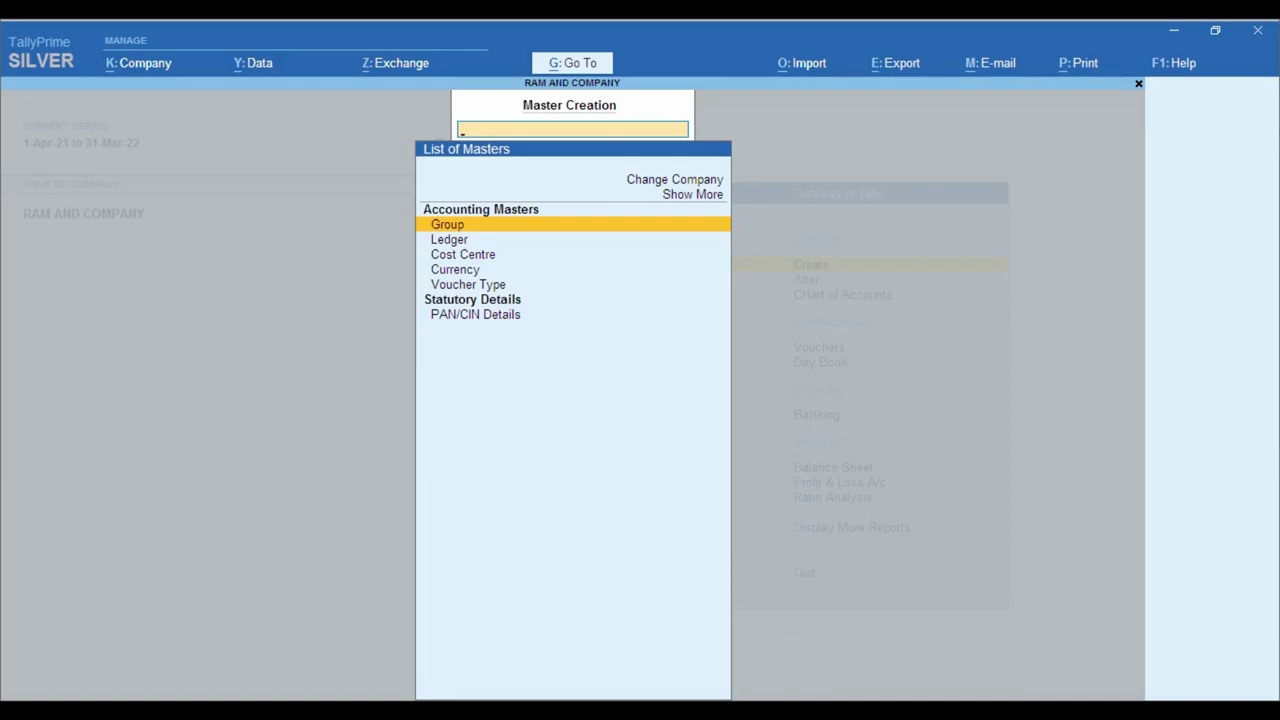
- Glance at the Sri Balaji Traders PUR 1.pdf invoice in Adobe Reader
key(alt+Tab)
scroll(393, 181, up, 3)
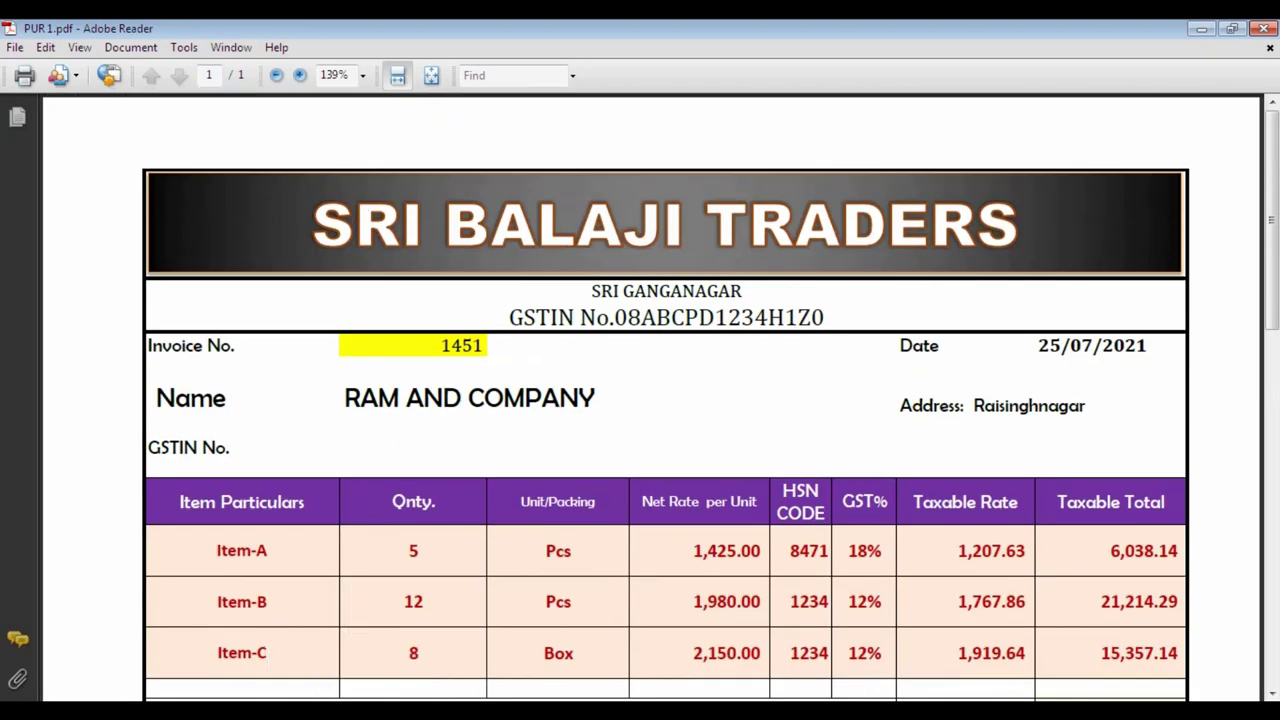
key(alt+Tab)
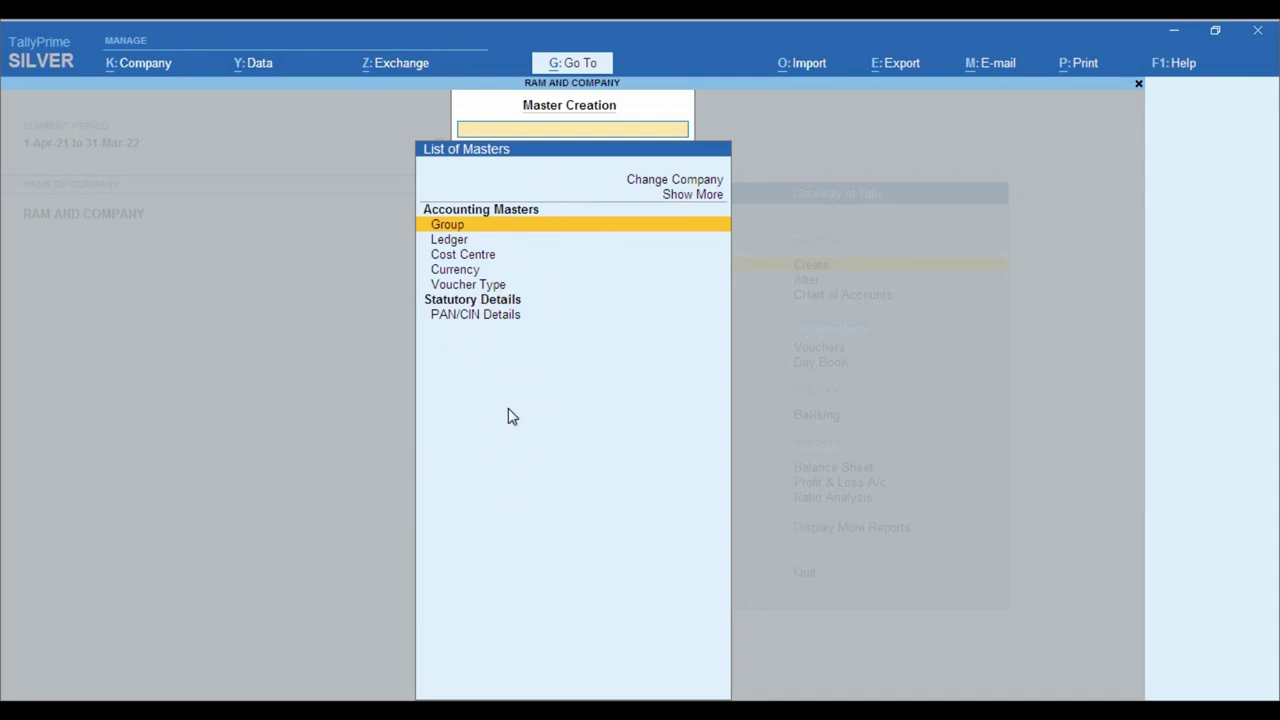
- Create and save the BALAJI TRADERS ledger under Sundry Creditors
key(Down)
key(Return)
text(BALAJI TRADERS)
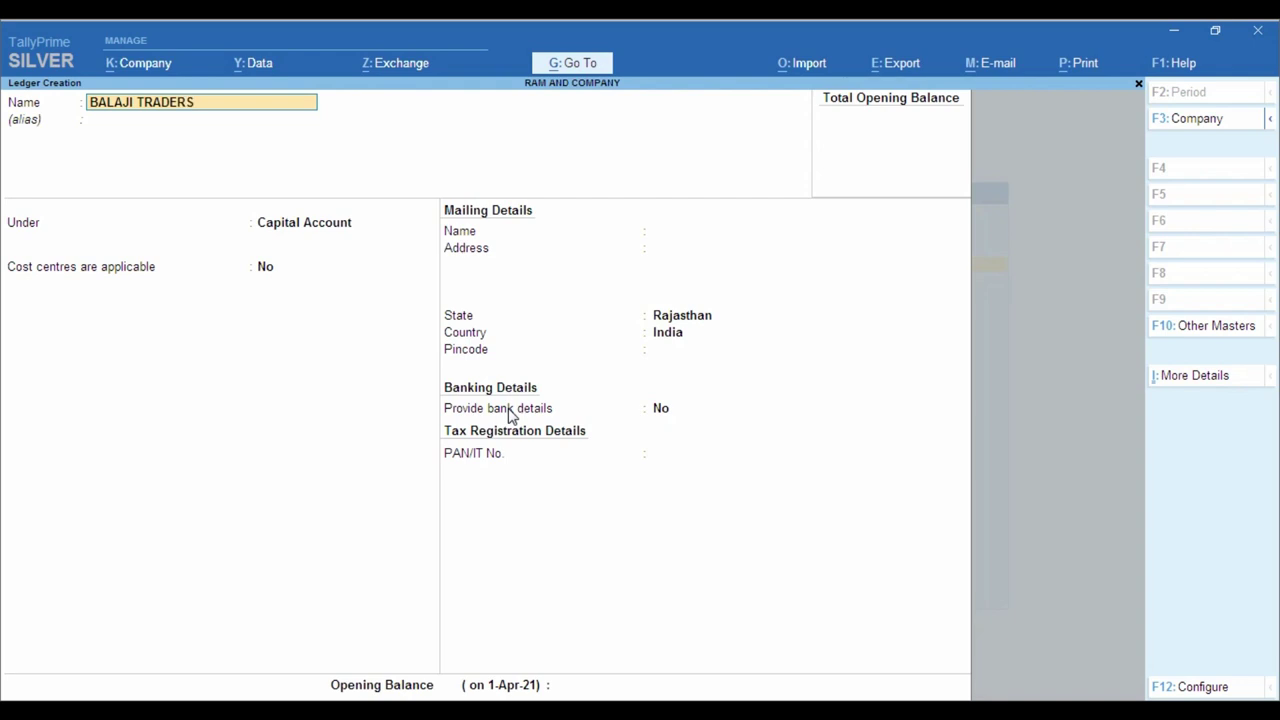
key(Return)
key(Return)
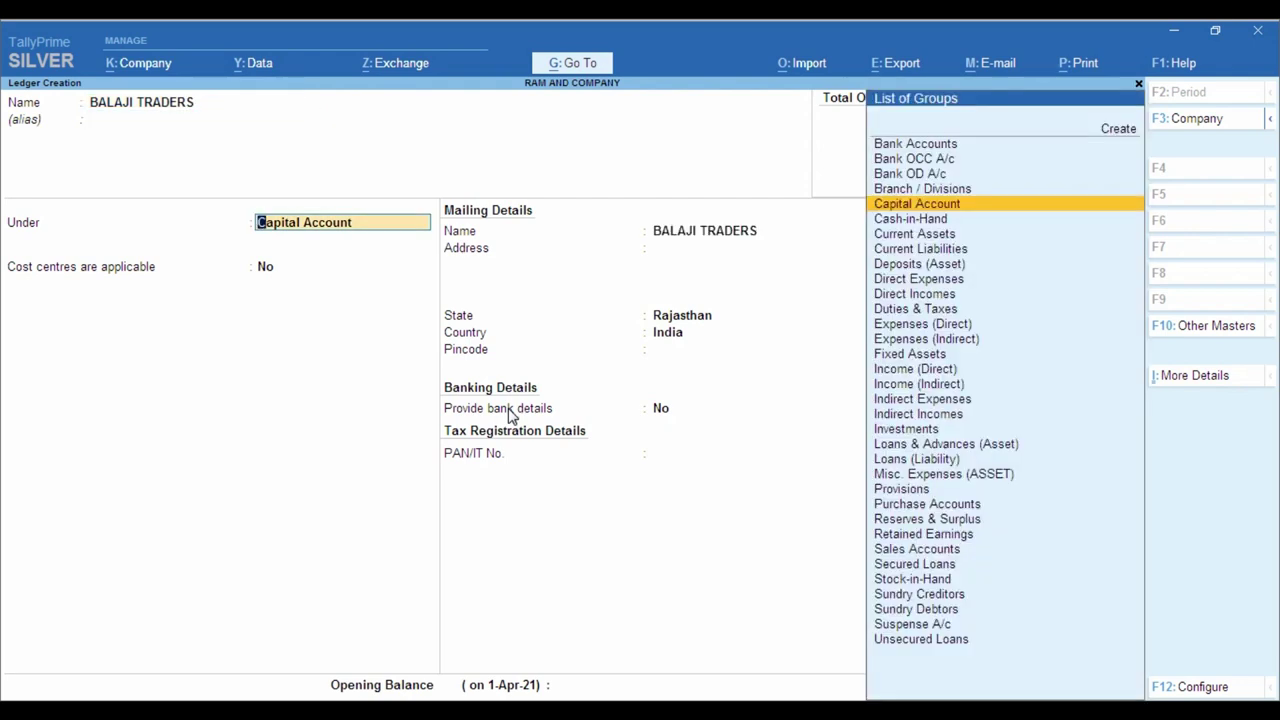
text(SUND)
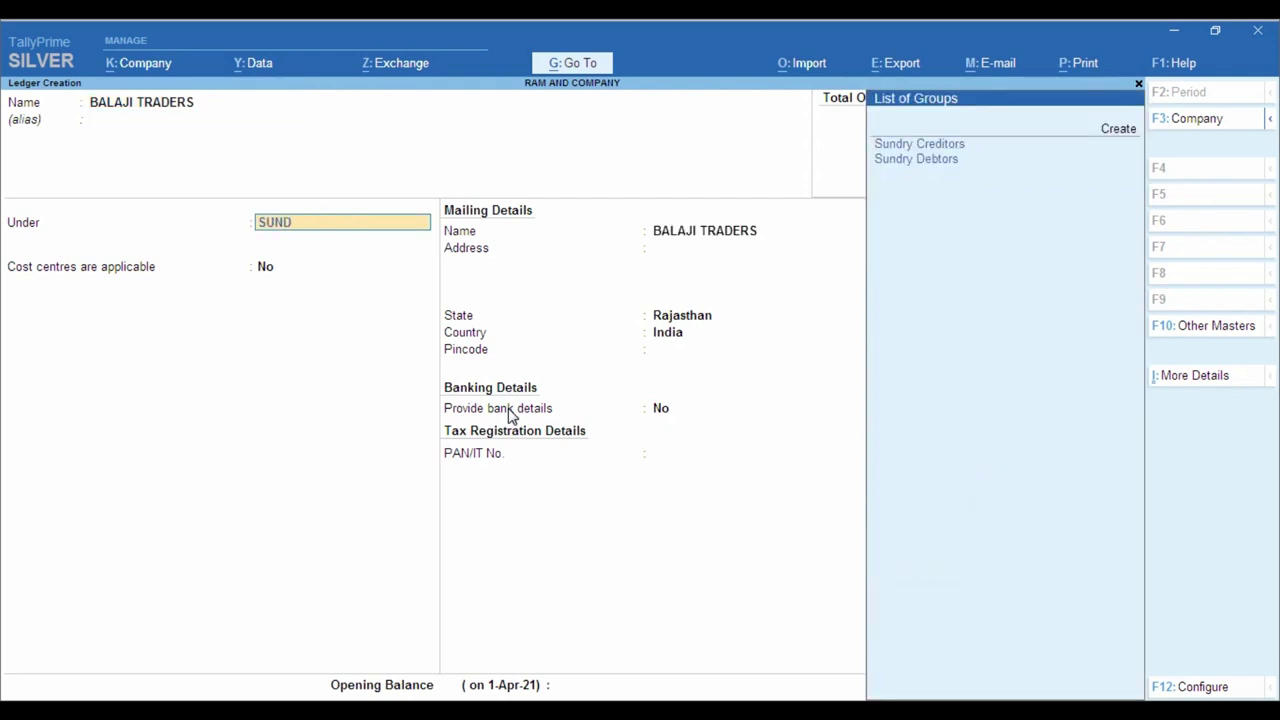
text(C)
key(Return)
key(Return)
key(Return)
key(Return)
key(Return)
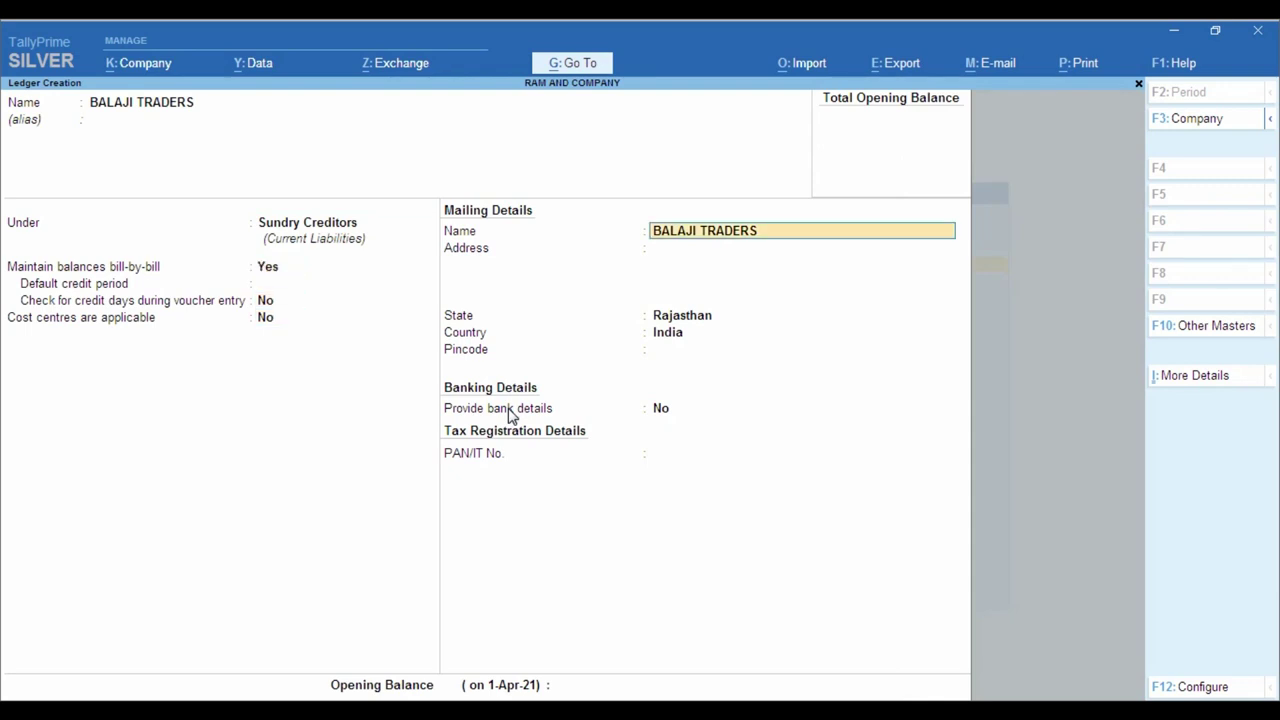
key(Return)
key(Return)
key(Return)
key(Return)
key(Return)
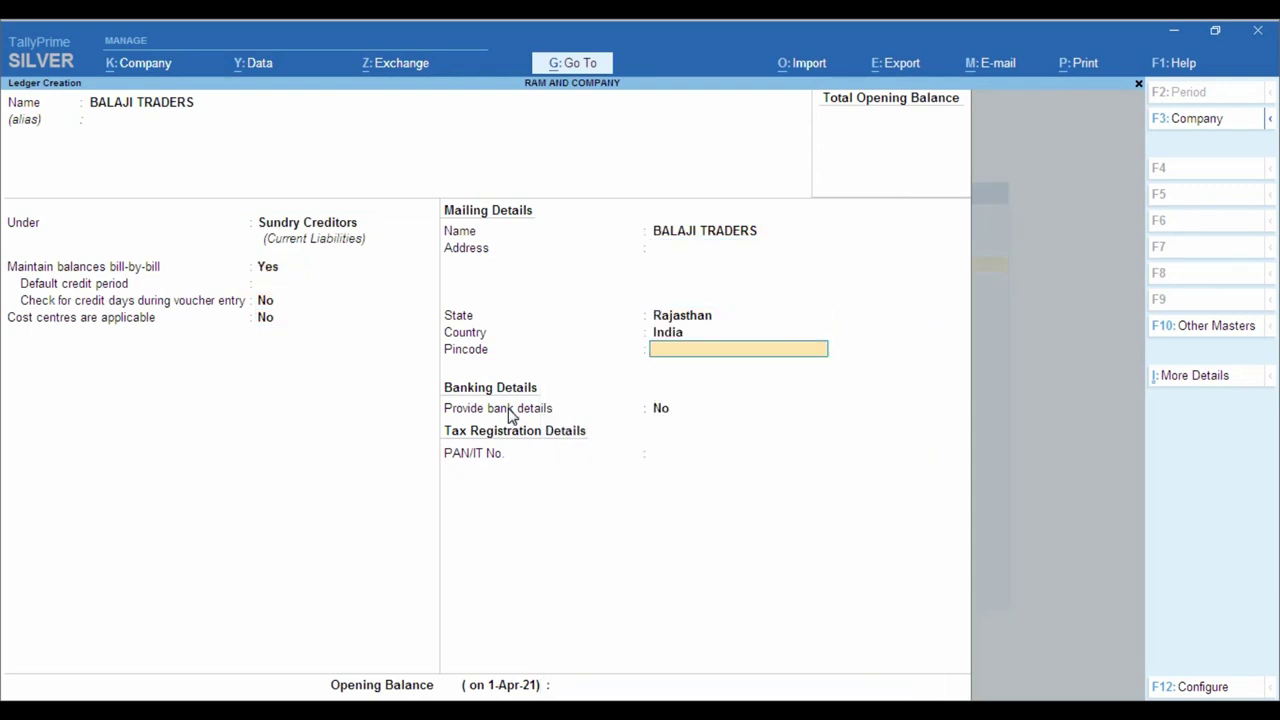
key(Return)
key(Return)
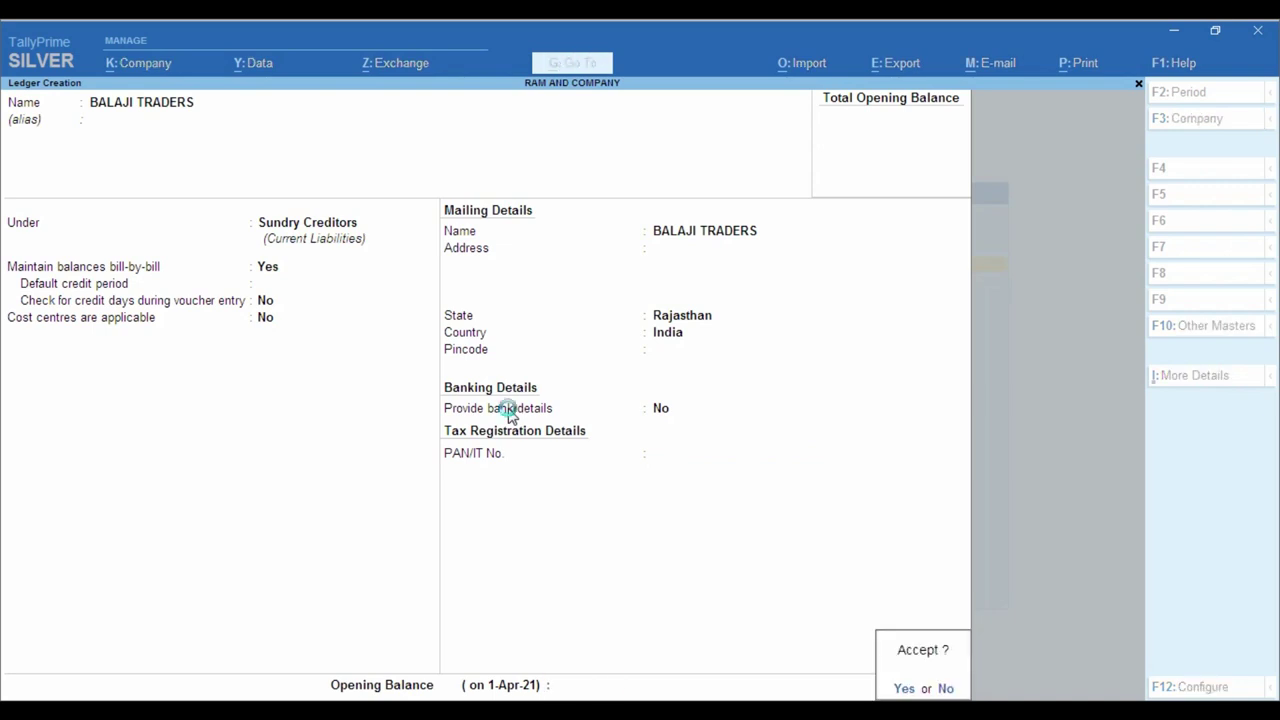
key(Return)
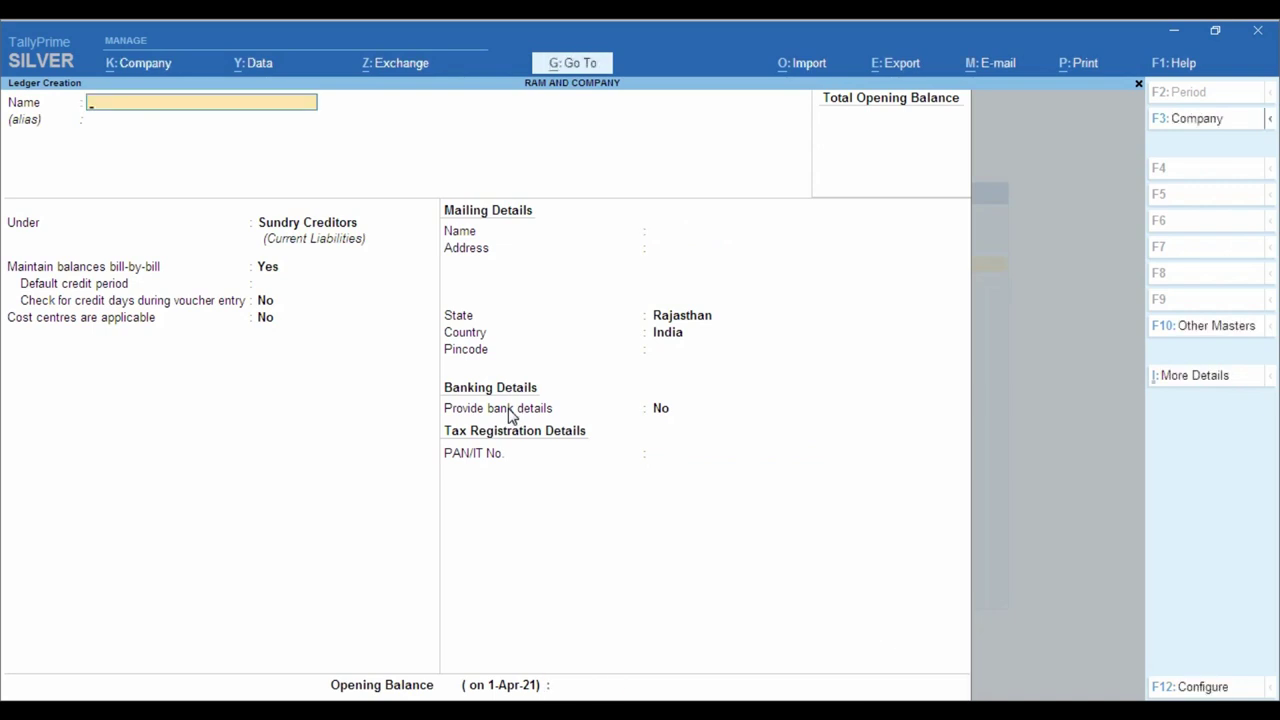
- Close the blank ledger form and get back to the Gateway of Tally
key(Escape)
key(Escape)
key(Down)
key(Down)
key(Down)
key(Return)
key(Escape)
key(y)
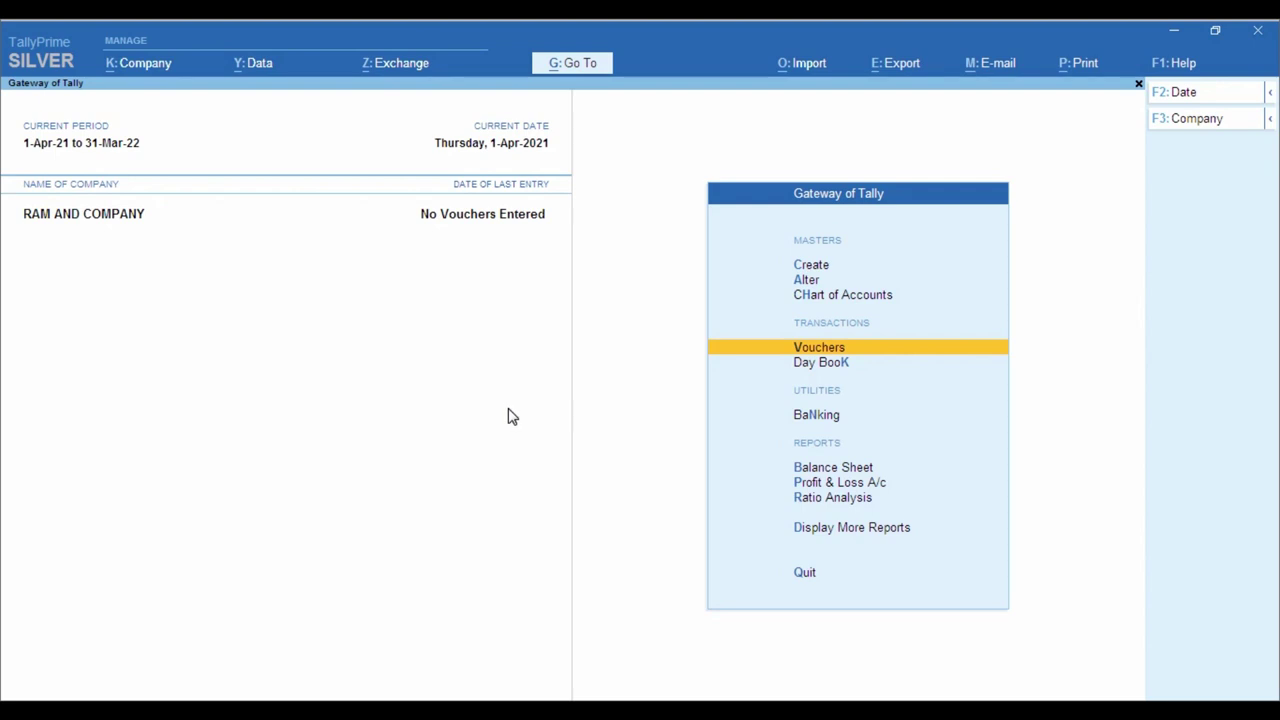
- Open the Purchase voucher type for alteration
key(Up)
key(Up)
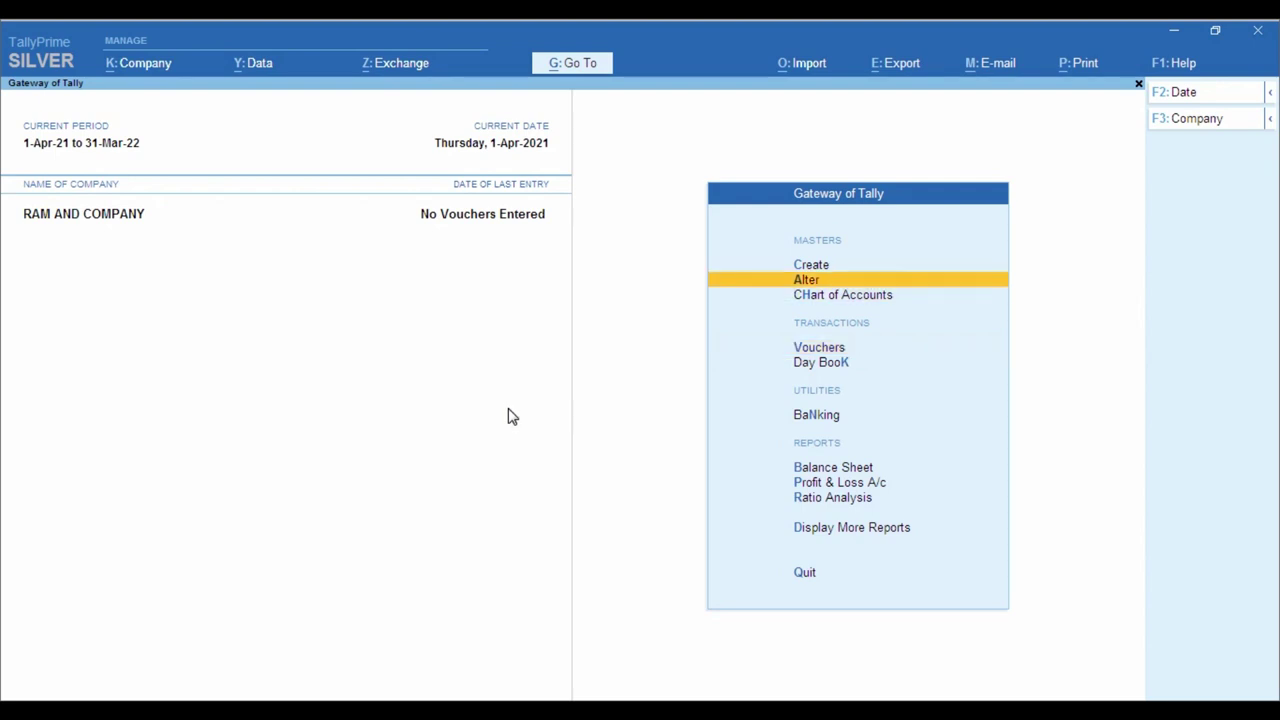
key(Return)
key(Down)
key(Down)
key(Down)
key(Down)
key(Return)
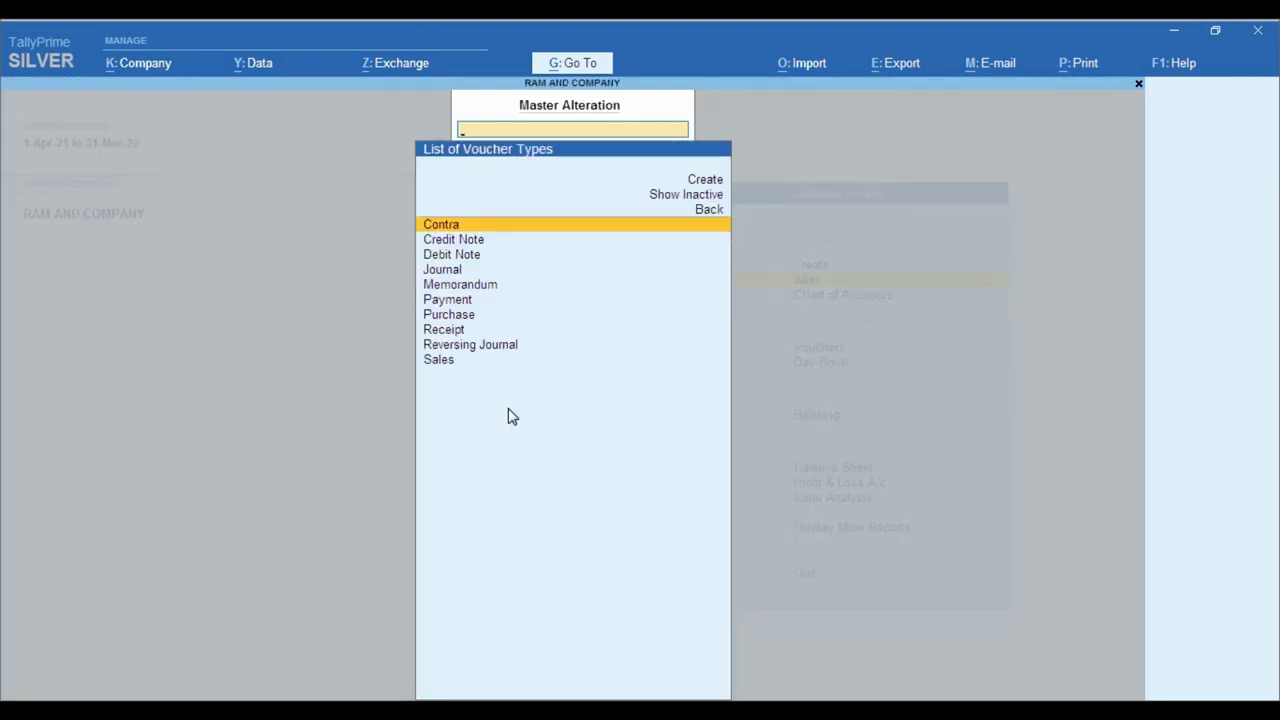
text(pur)
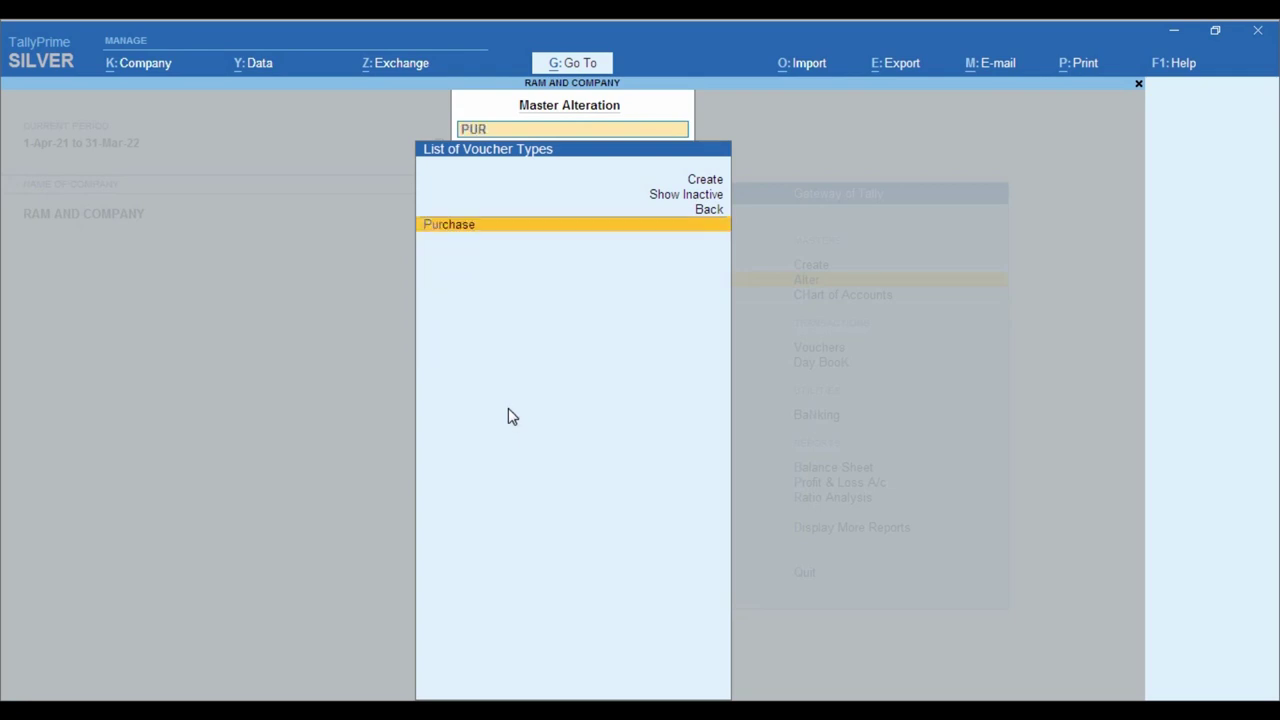
key(Return)
key(Return)
key(Return)
key(Return)
key(Return)
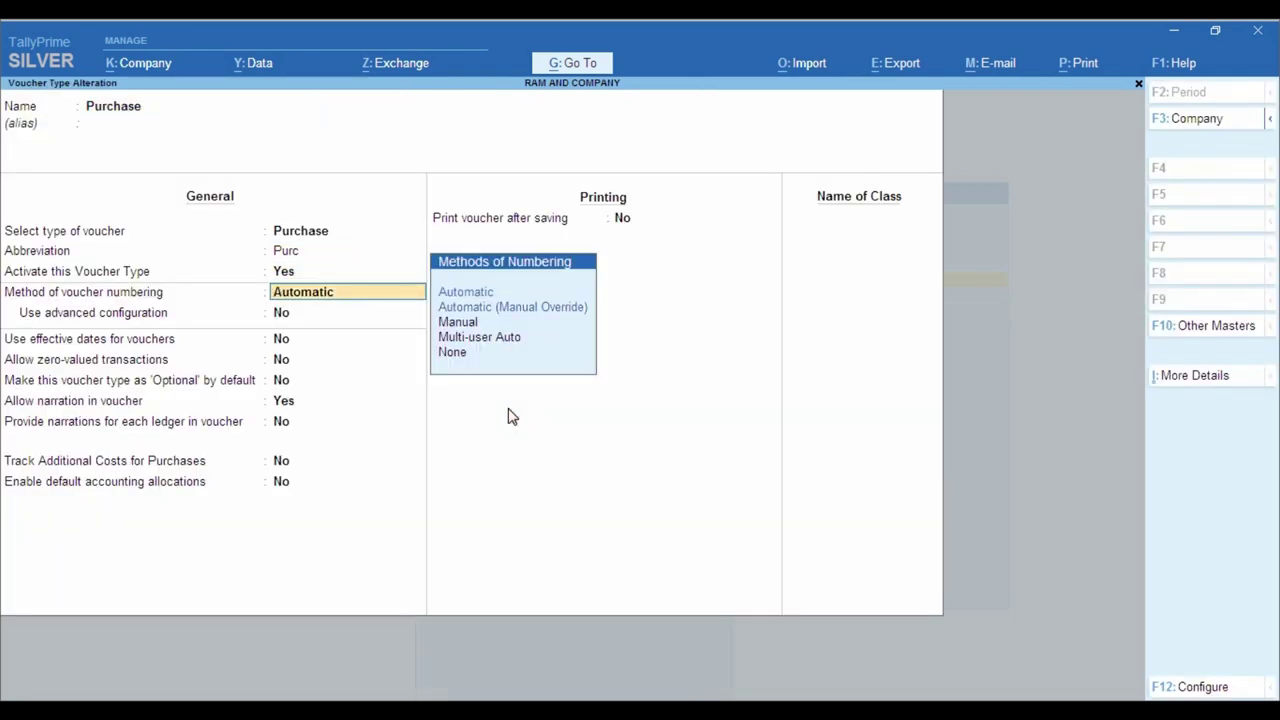
- Set Purchase numbering to Manual with duplicate prevention Yes and save
key(Down)
key(Down)
key(Return)
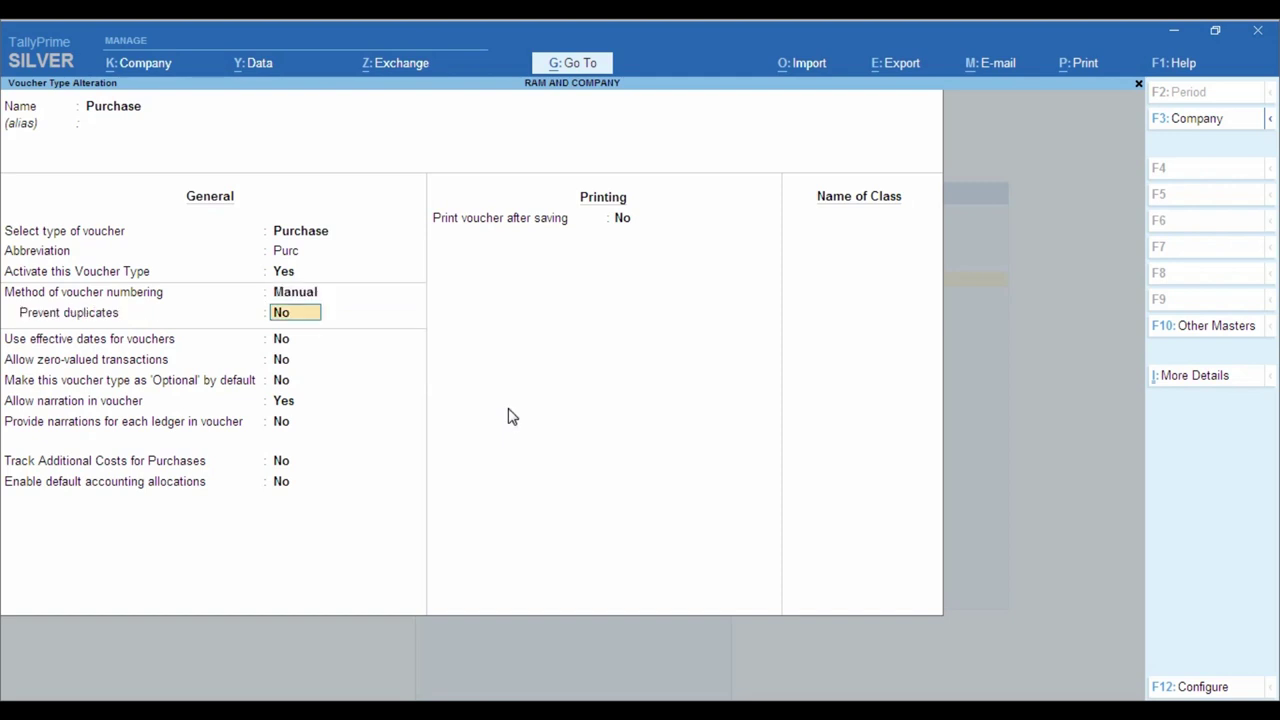
text(y)
key(Return)
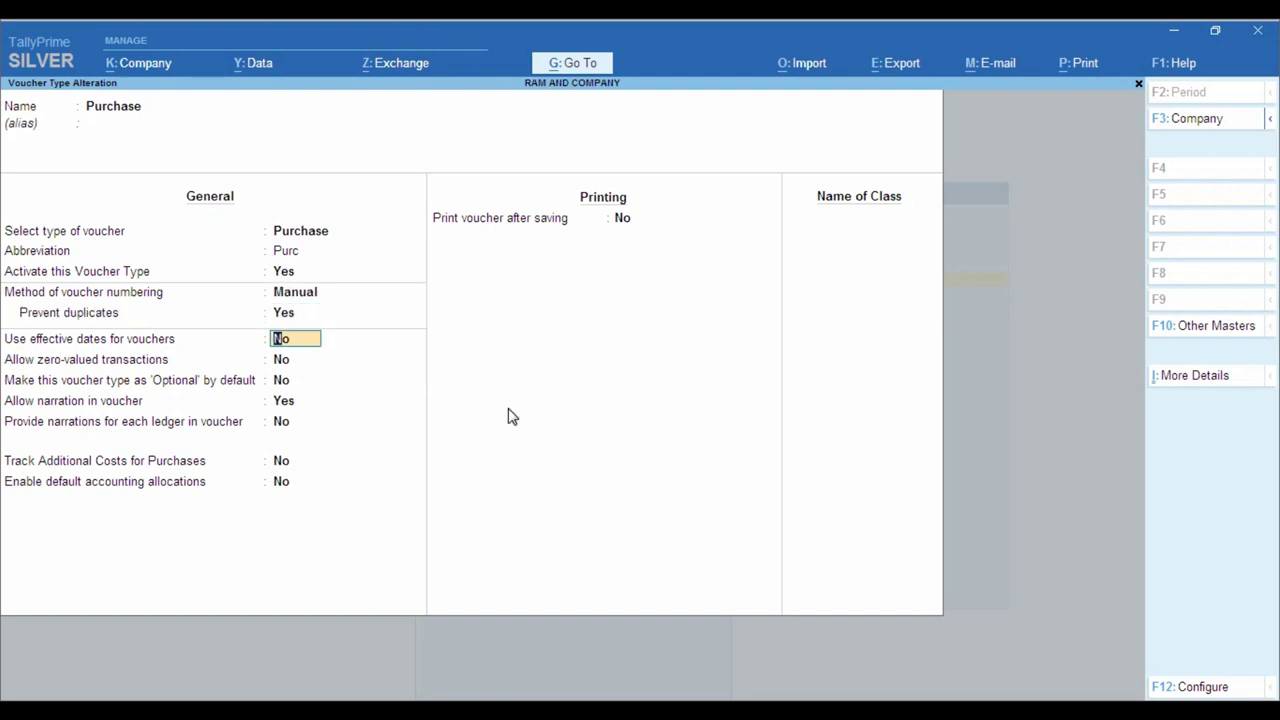
key(Return)
key(ctrl+a)
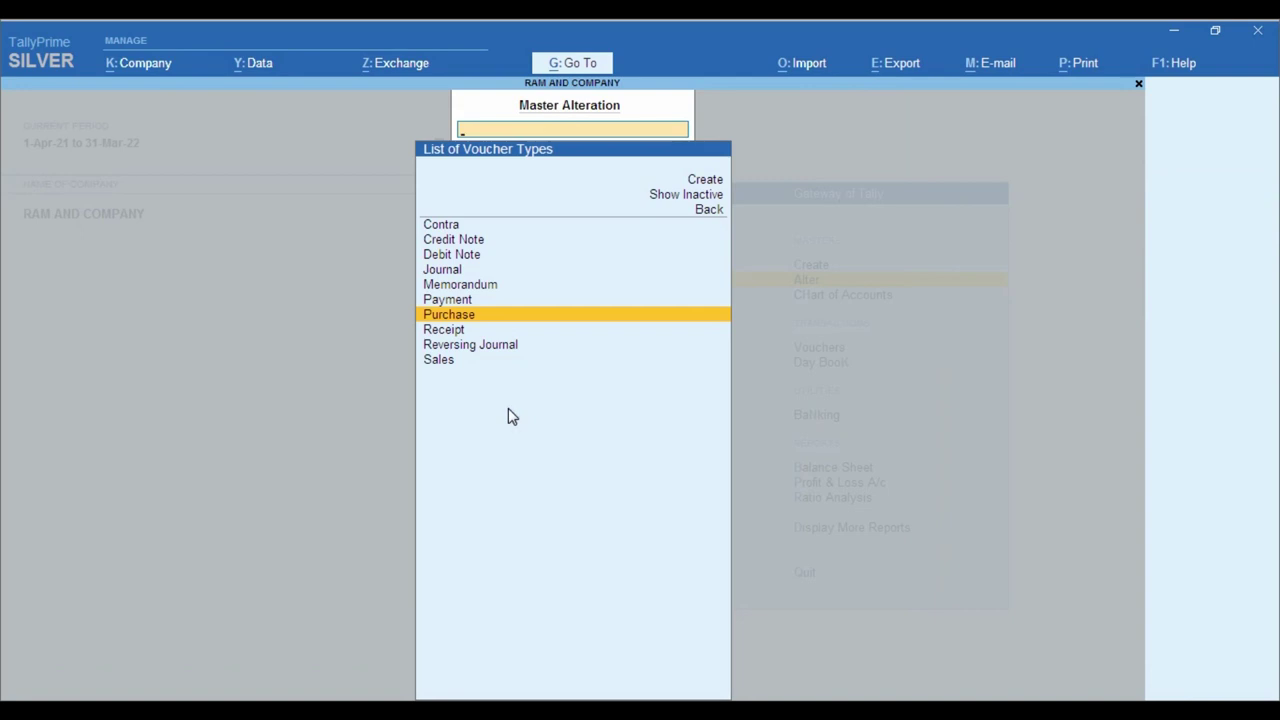
- Leave master alteration and open voucher entry
key(Escape)
key(Escape)
key(Escape)
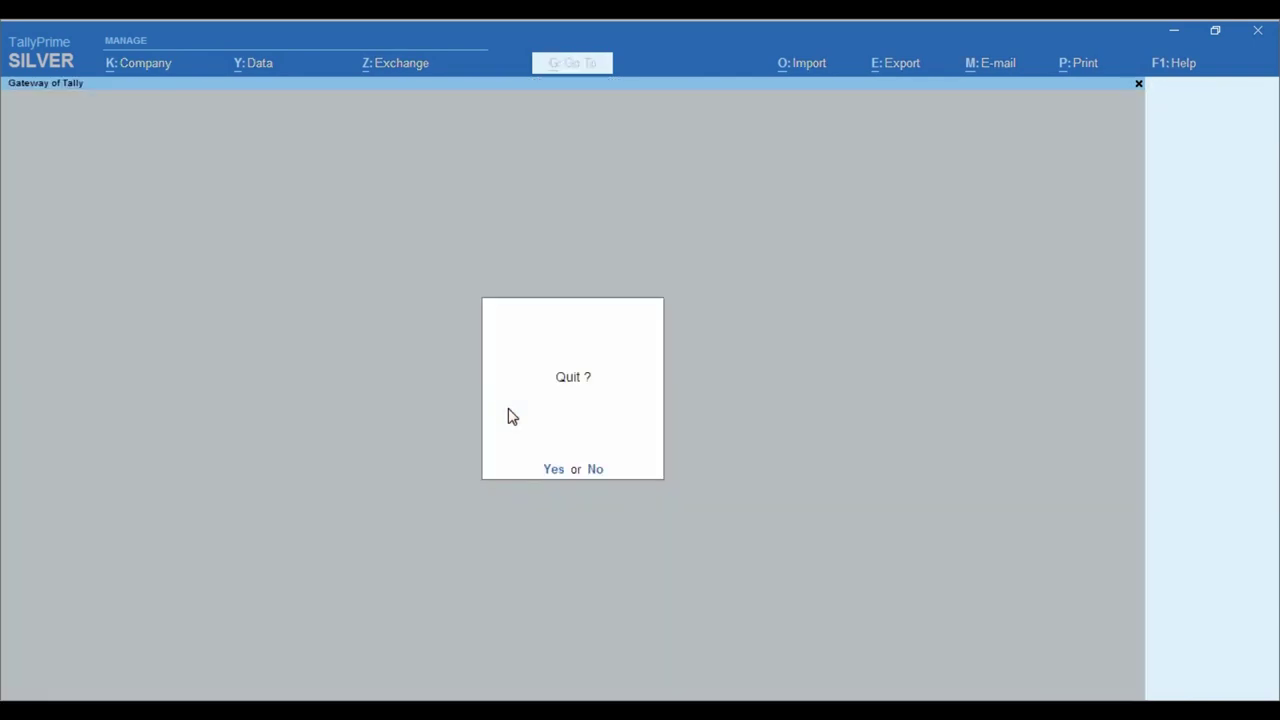
key(n)
key(v)
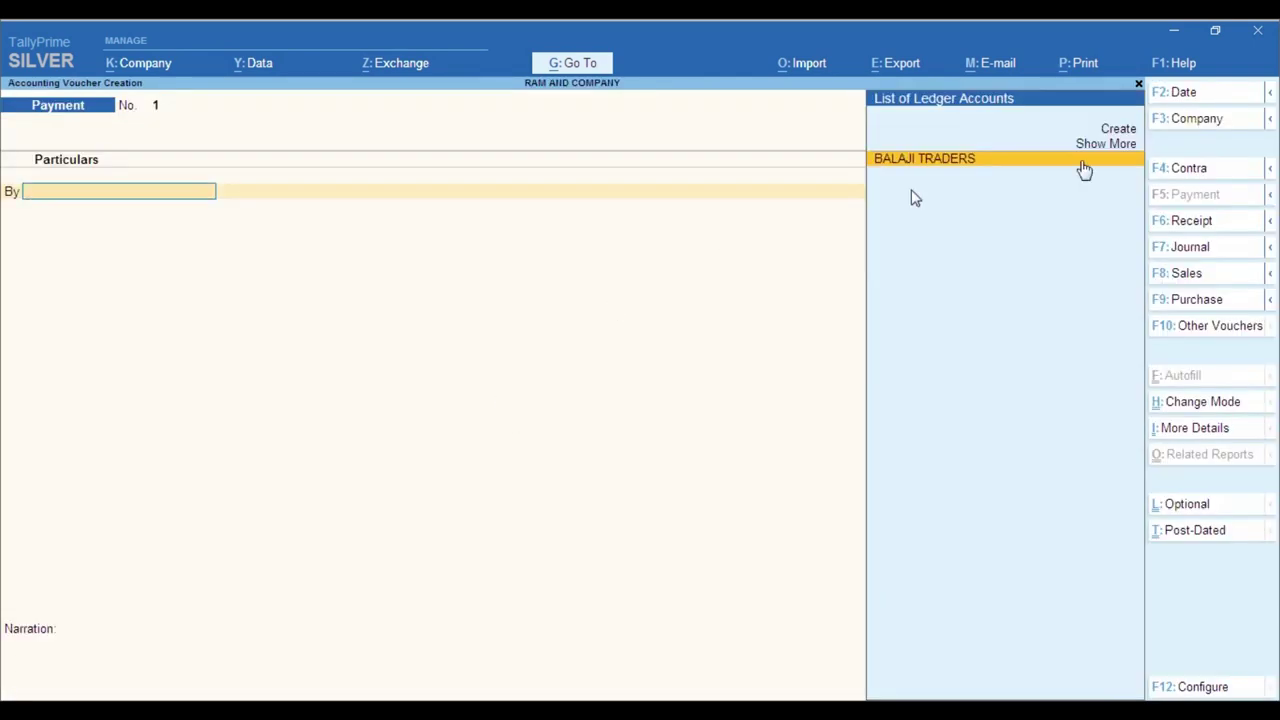
- Switch to a Purchase voucher and give it number 1451, checking the PDF invoice
click(1224, 302)
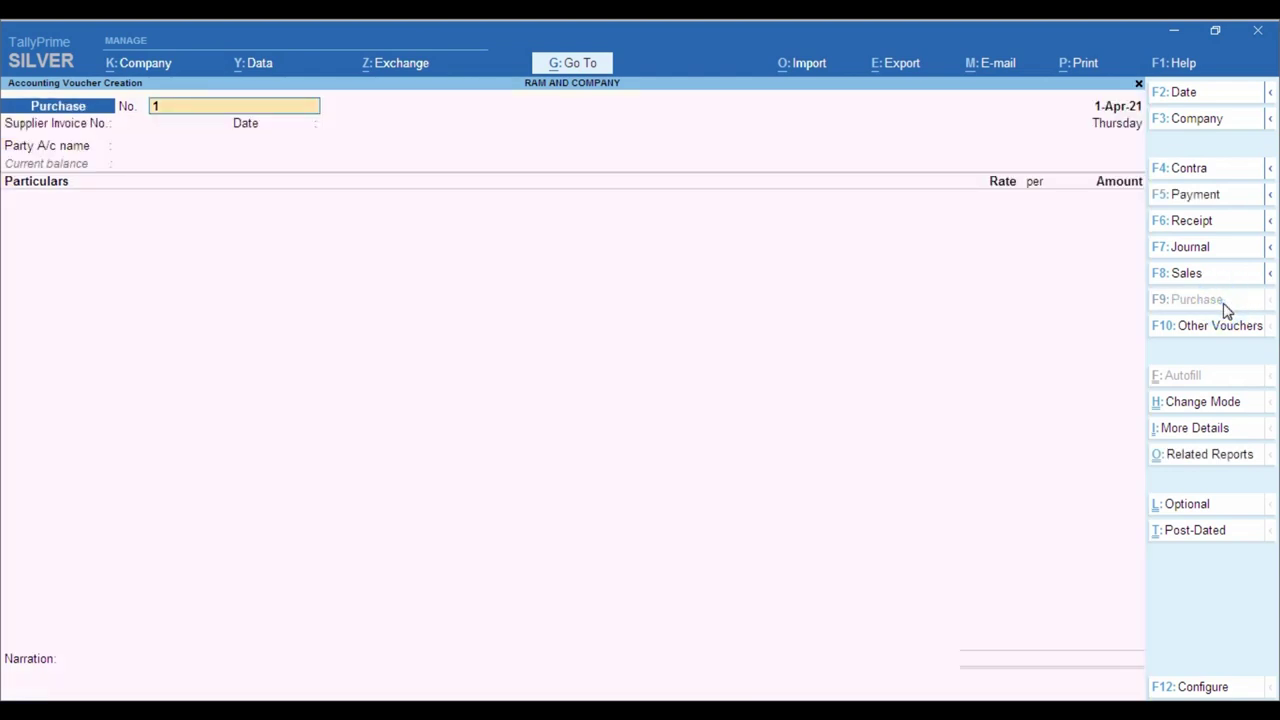
key(alt+Tab)
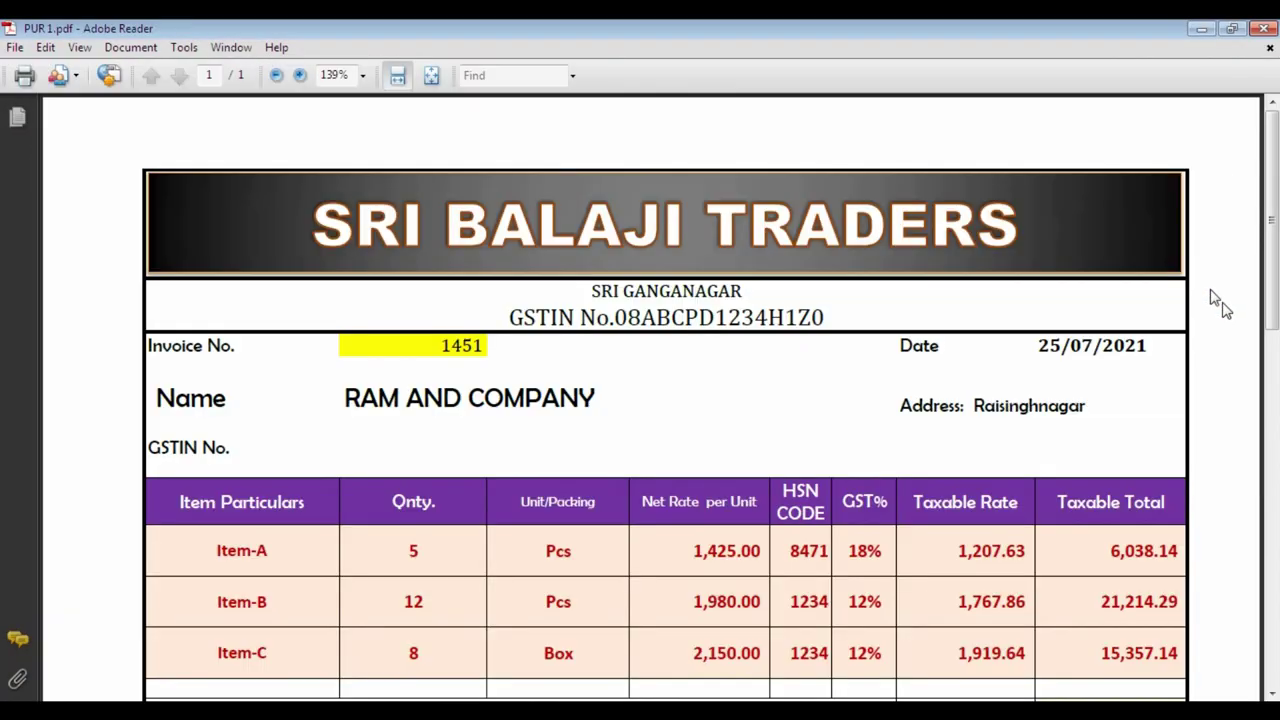
key(alt+Tab)
text(1451)
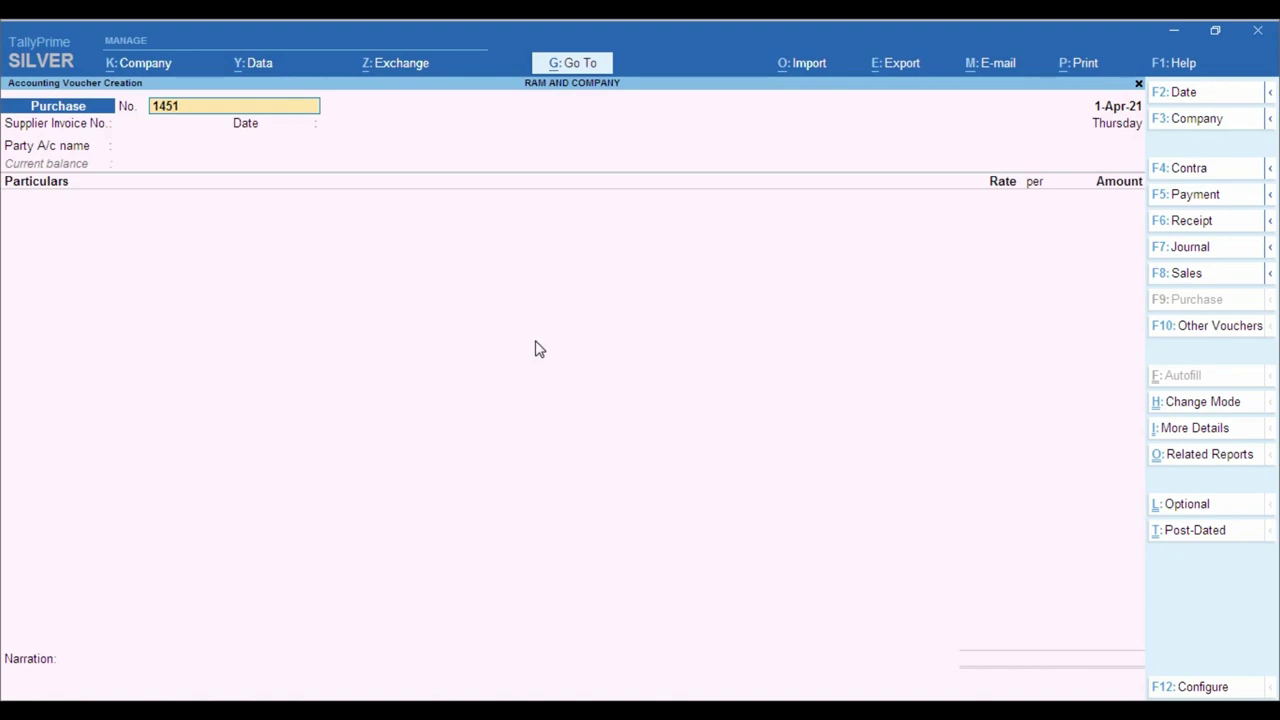
key(Return)
key(alt+Tab)
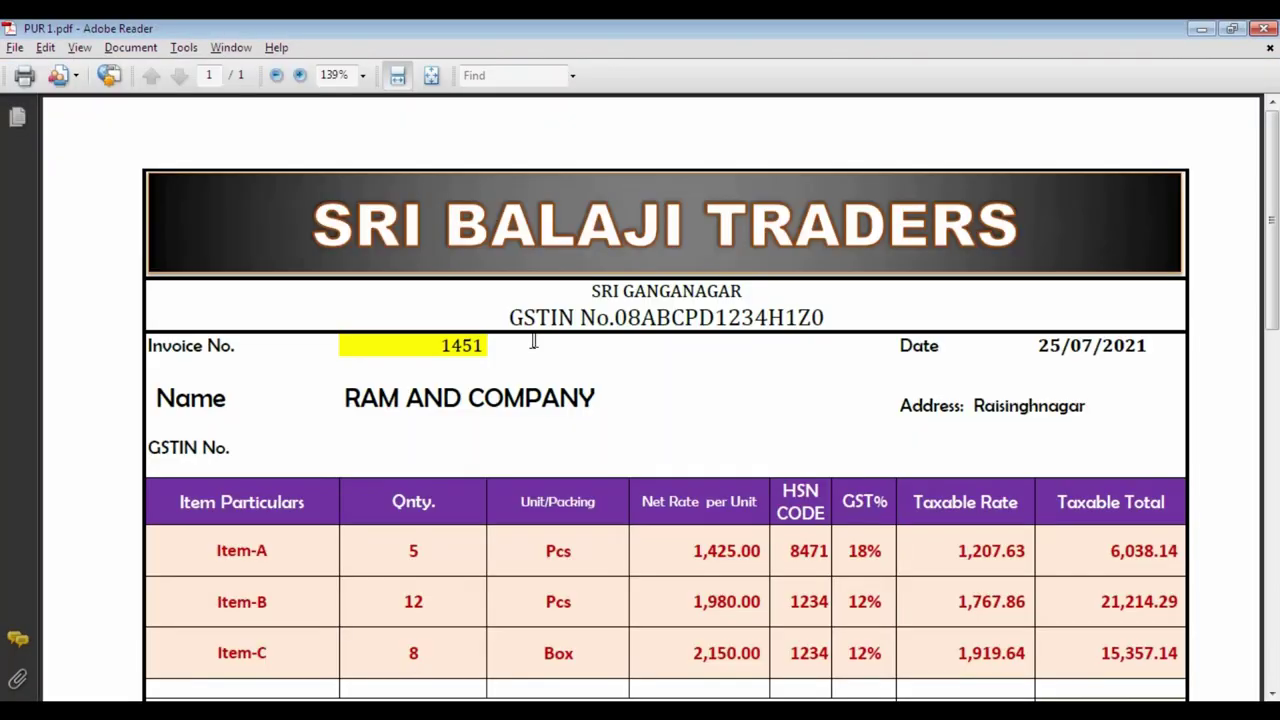
key(alt+Tab)
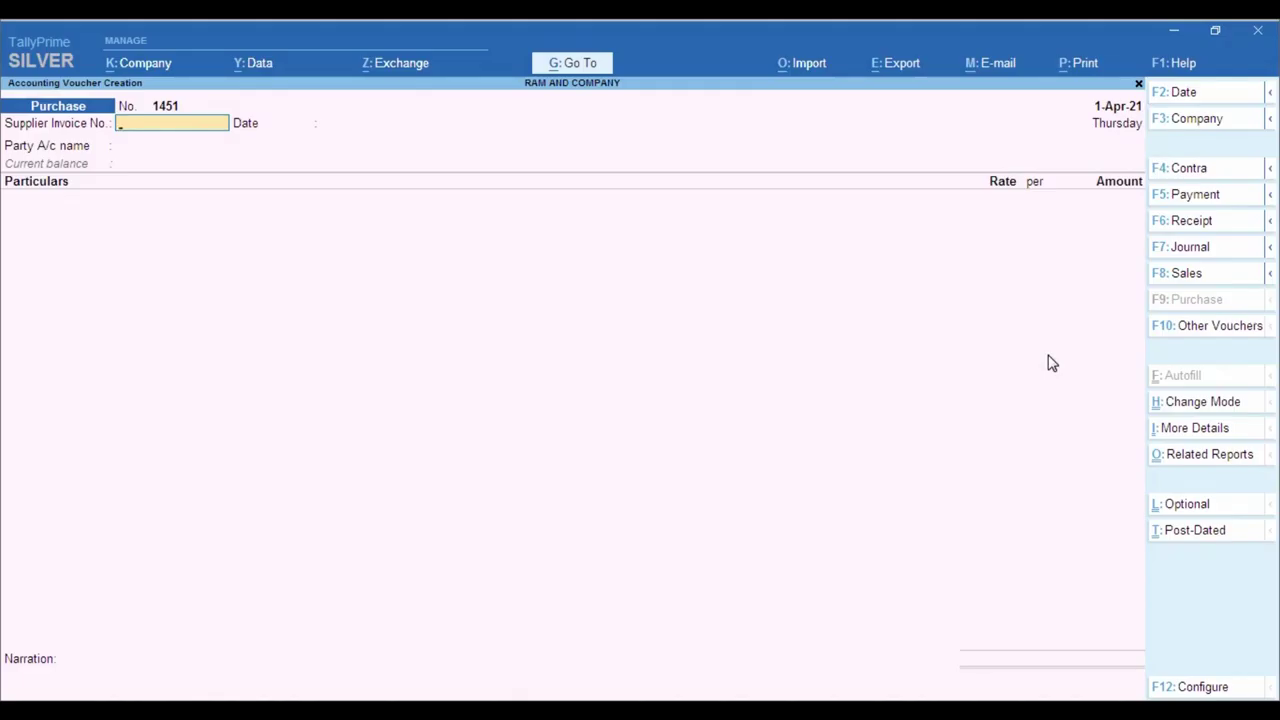
- Date the voucher 25-Jul-21, enter supplier invoice 1451, and select BALAJI TRADERS as party
key(F2)
text(25.7)
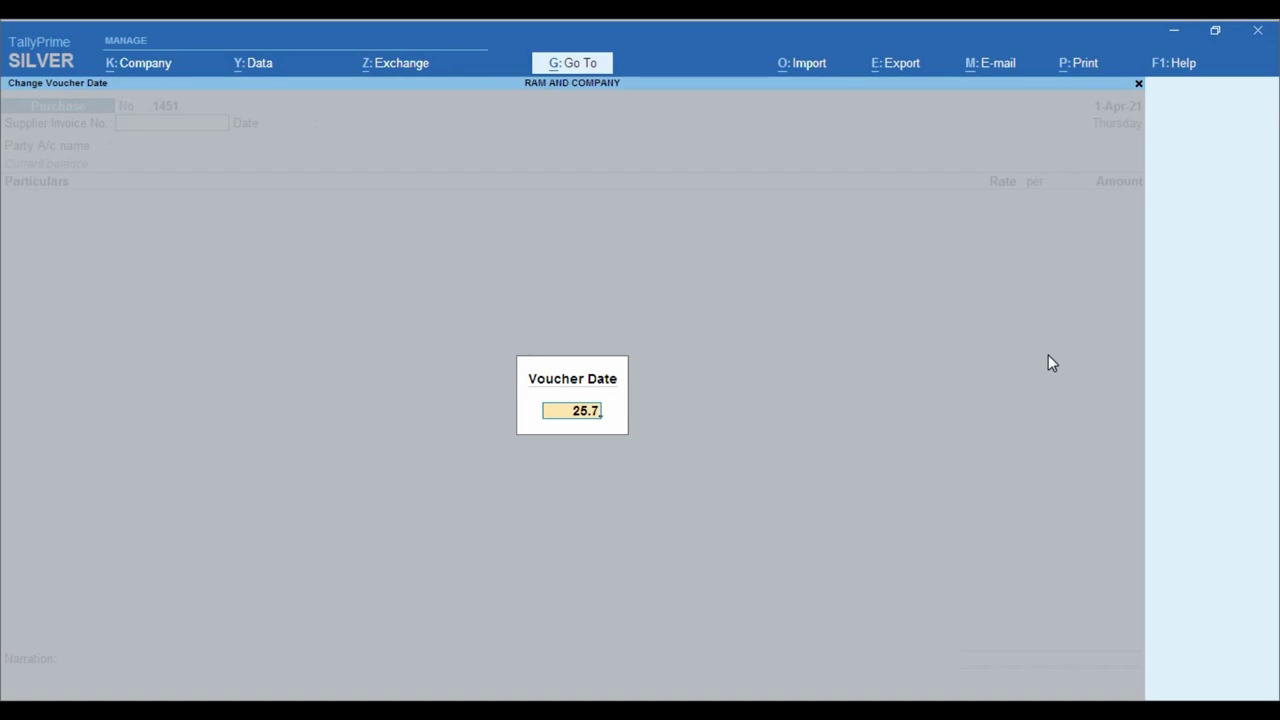
key(Return)
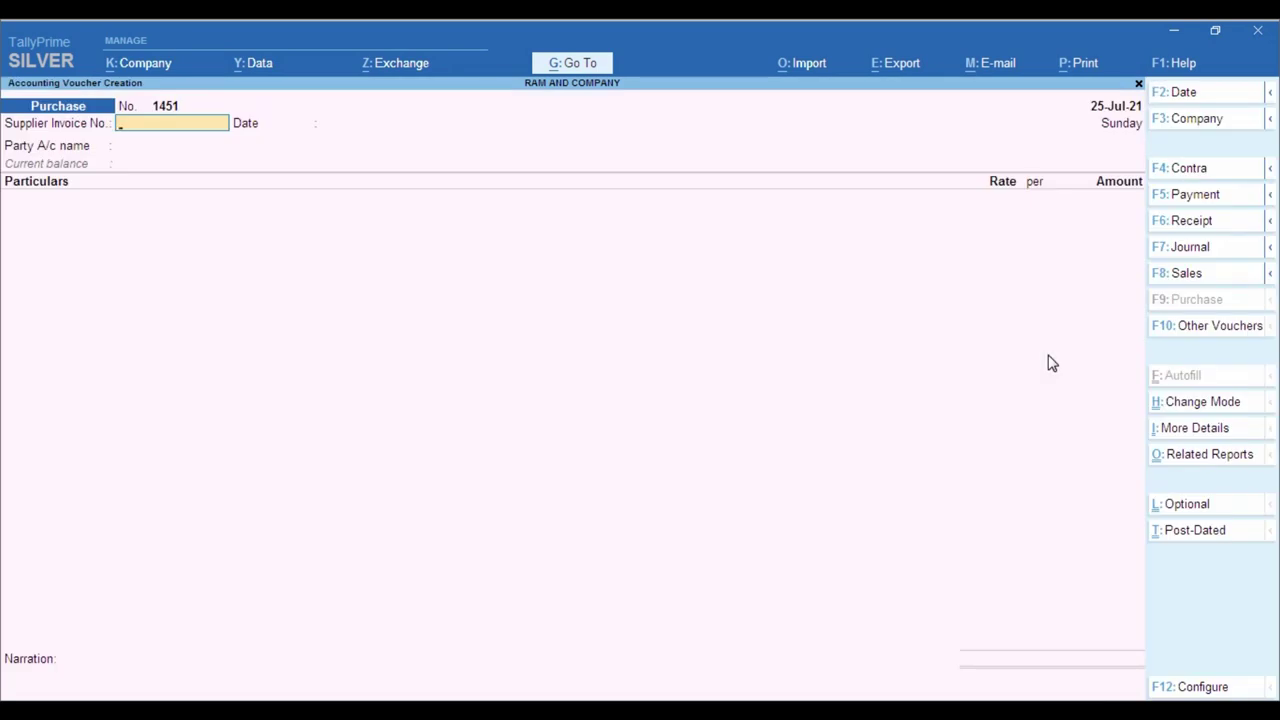
text(1451)
key(Return)
key(Return)
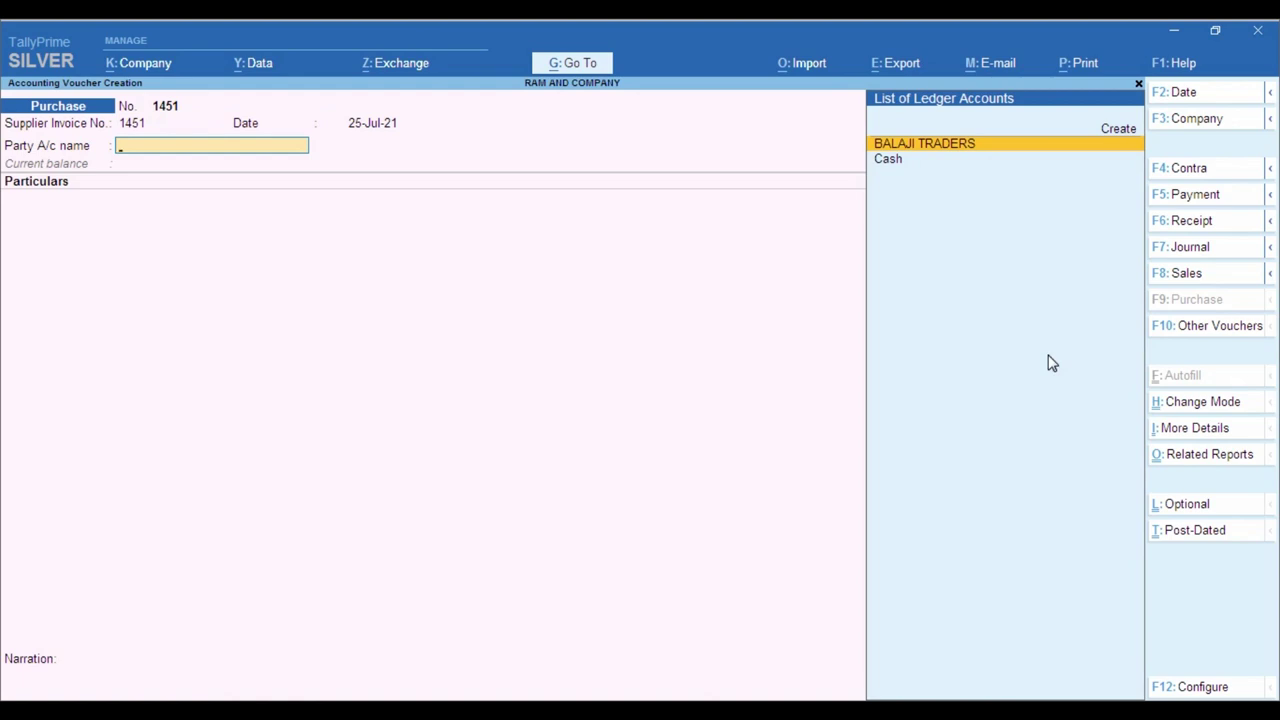
key(Return)
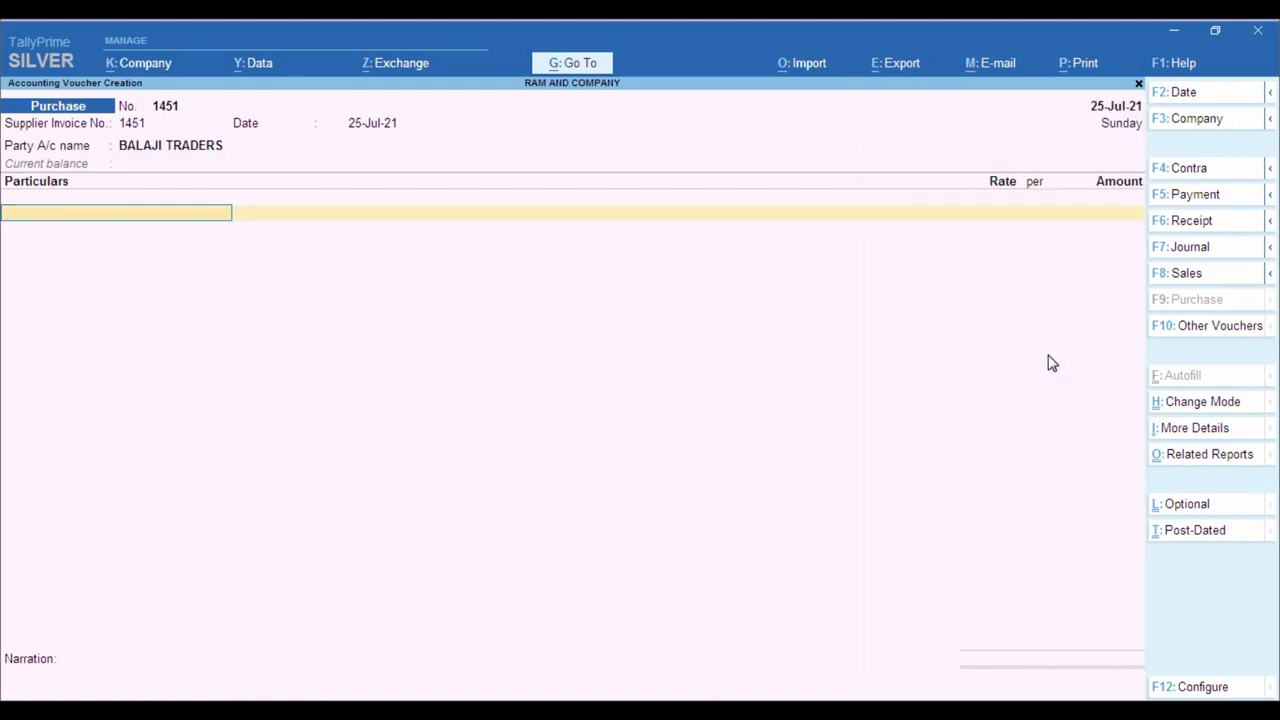
key(ctrl)
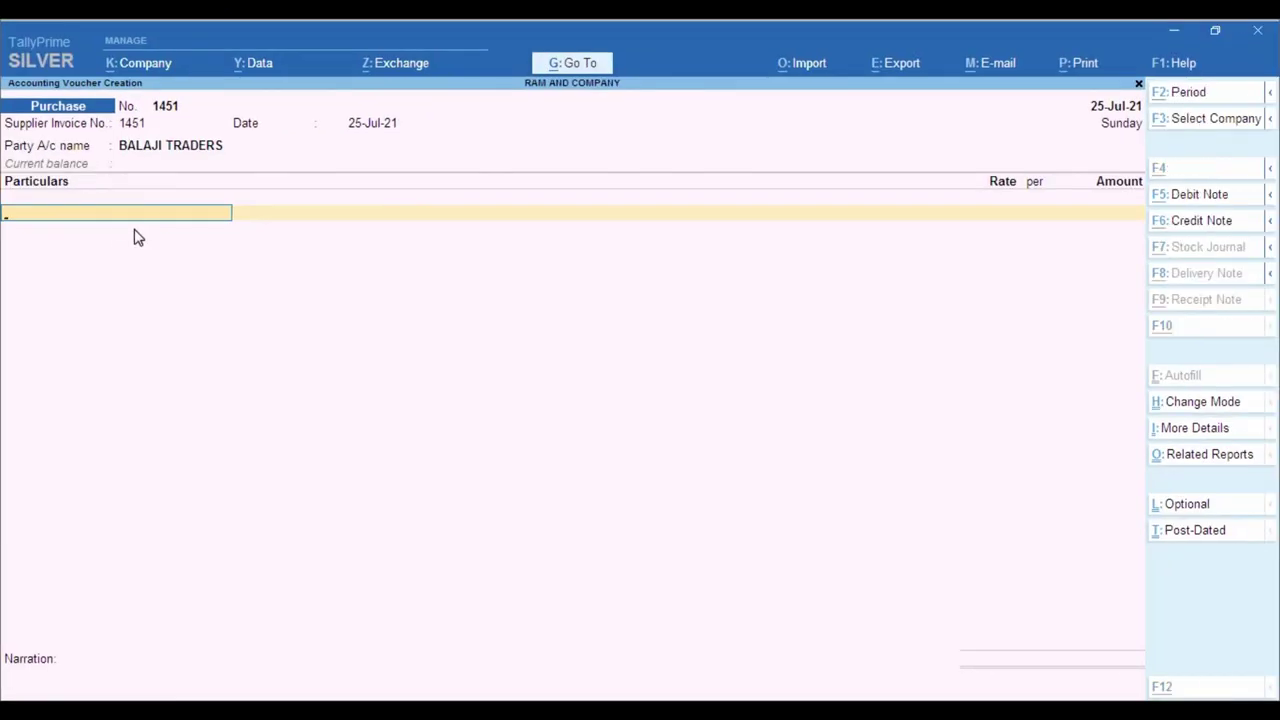
key(alt+c)
- Create the GOODS PURCHASE ledger under Purchase Accounts with cost centres set to No
text(GOODS)
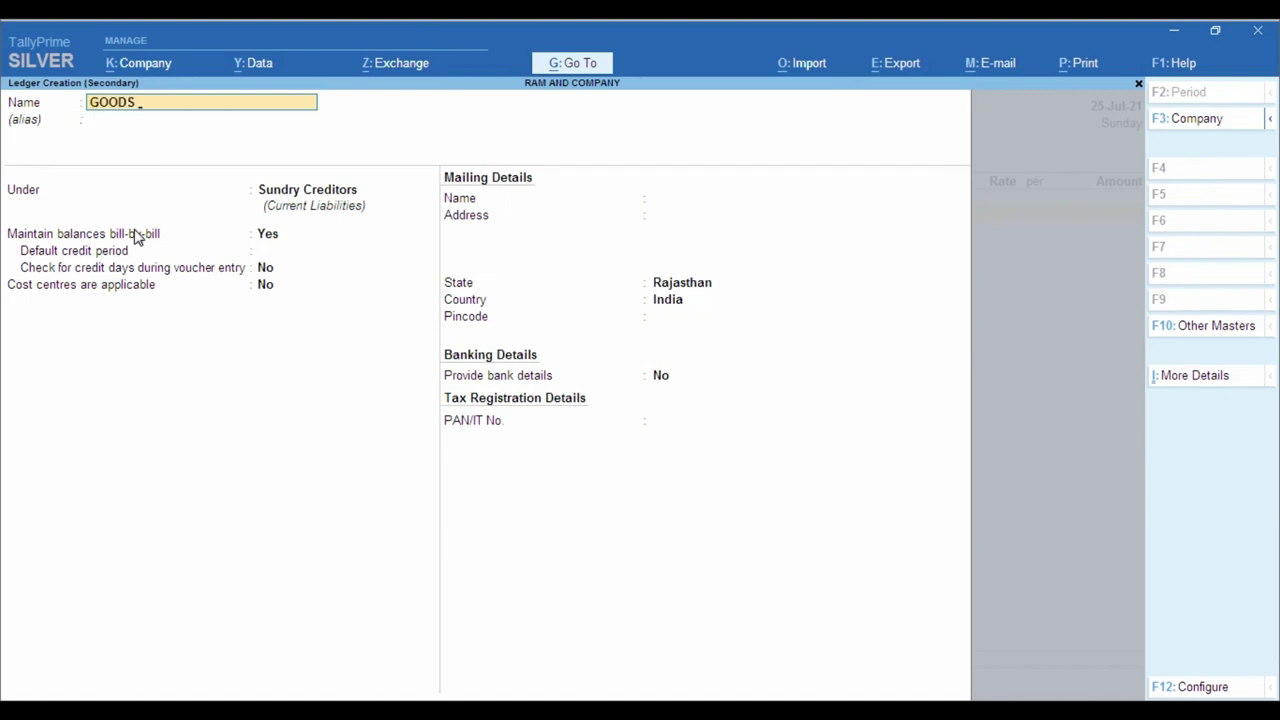
text(PURCHASE)
key(Return)
text(PUR)
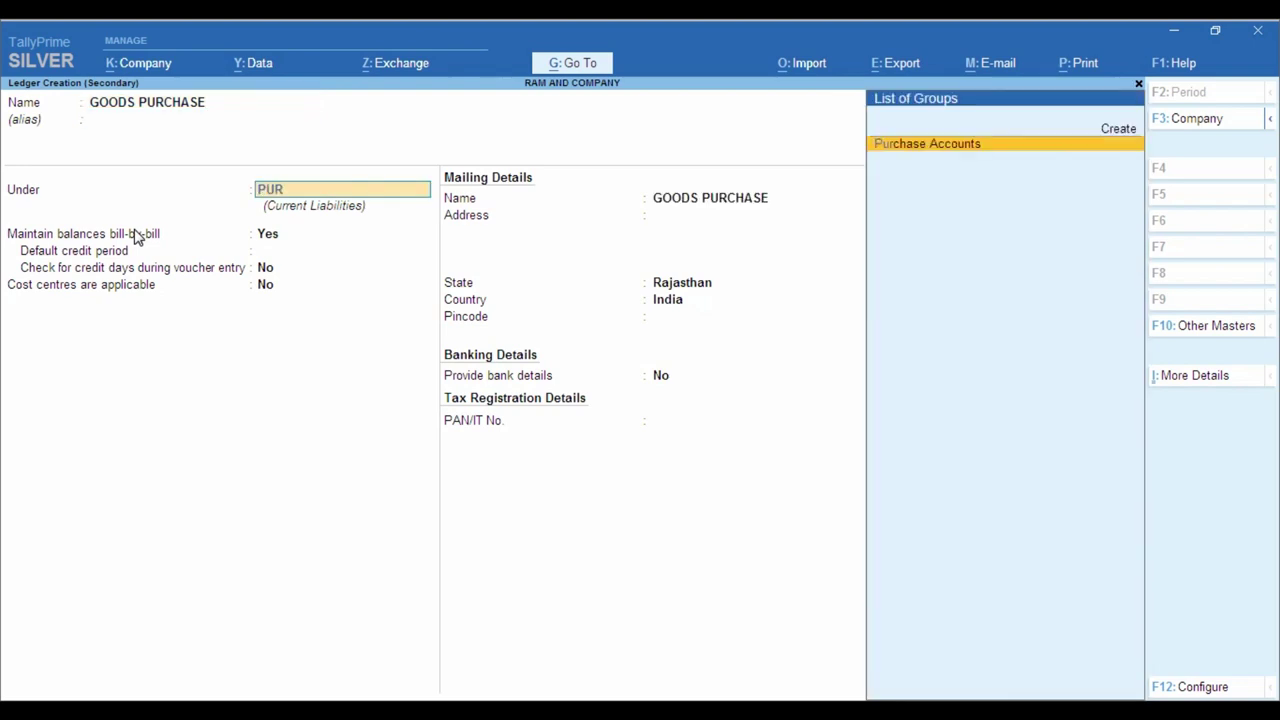
key(Return)
key(Return)
key(Return)
key(Return)
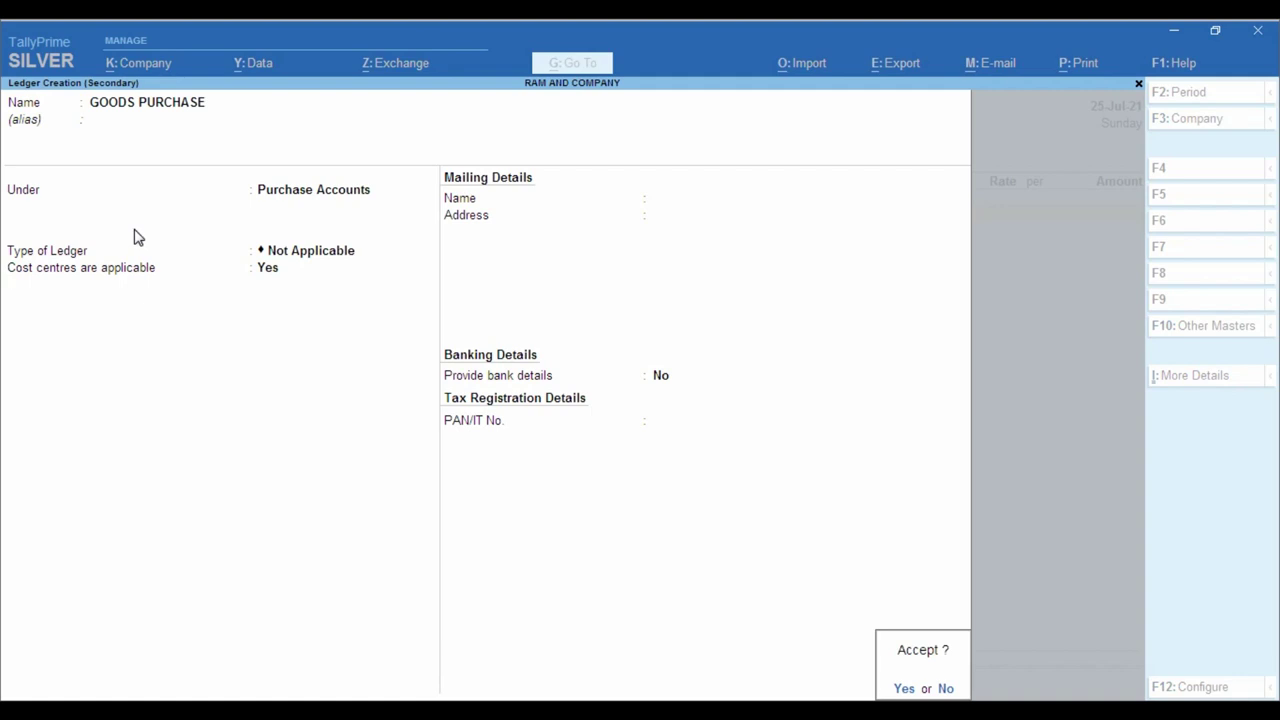
key(Escape)
key(BackSpace)
text(N)
key(Return)
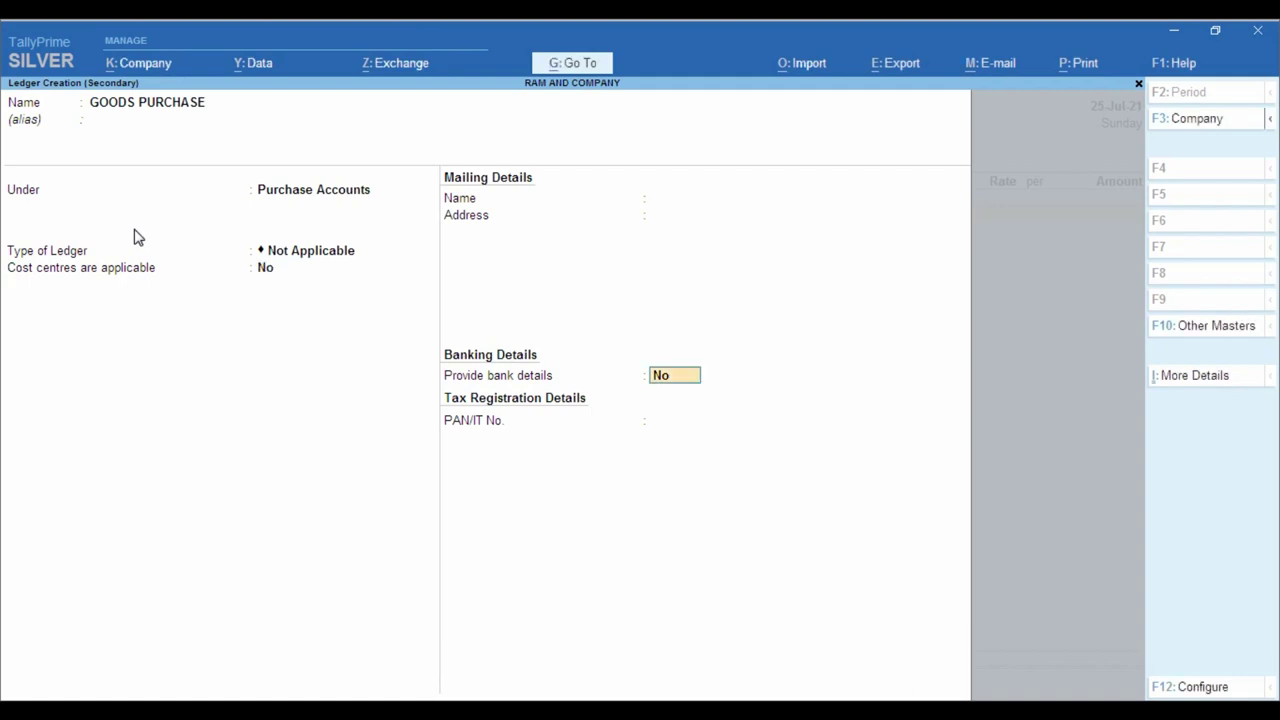
key(Return)
key(Return)
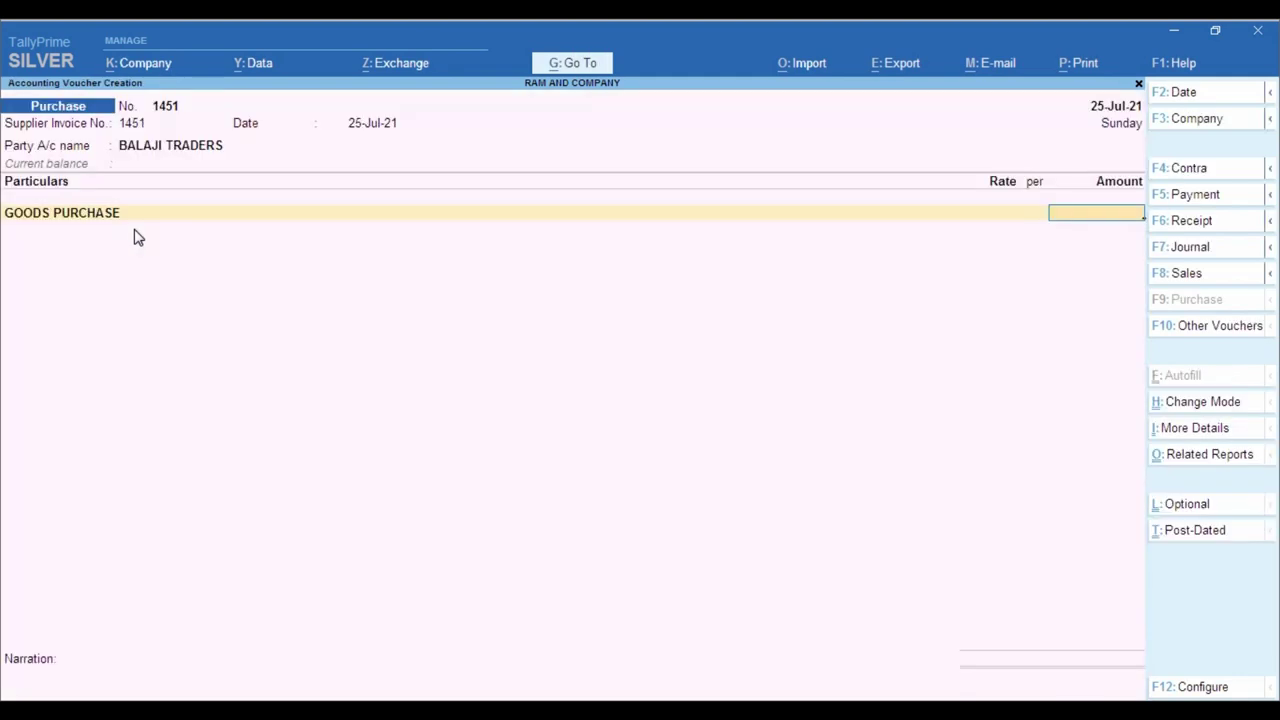
- Check the purchase amount on the PUR 1.pdf invoice
click(368, 697)
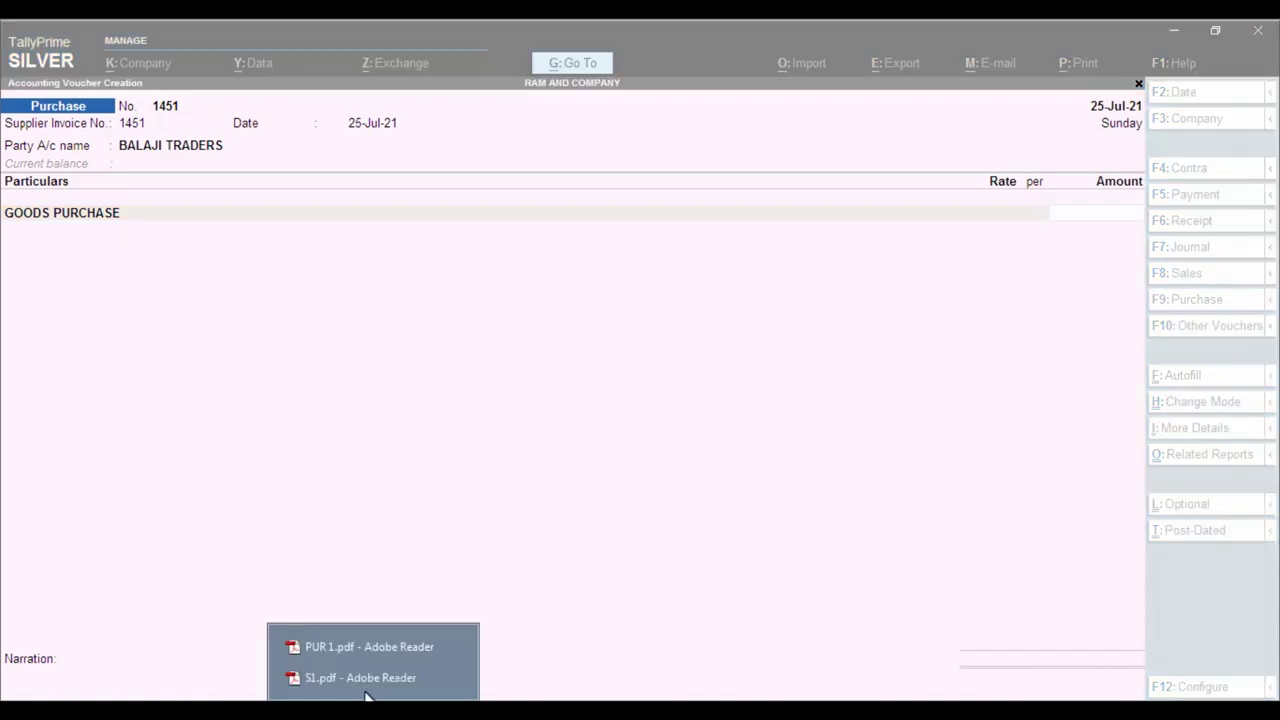
click(352, 648)
scroll(1206, 549, down, 8)
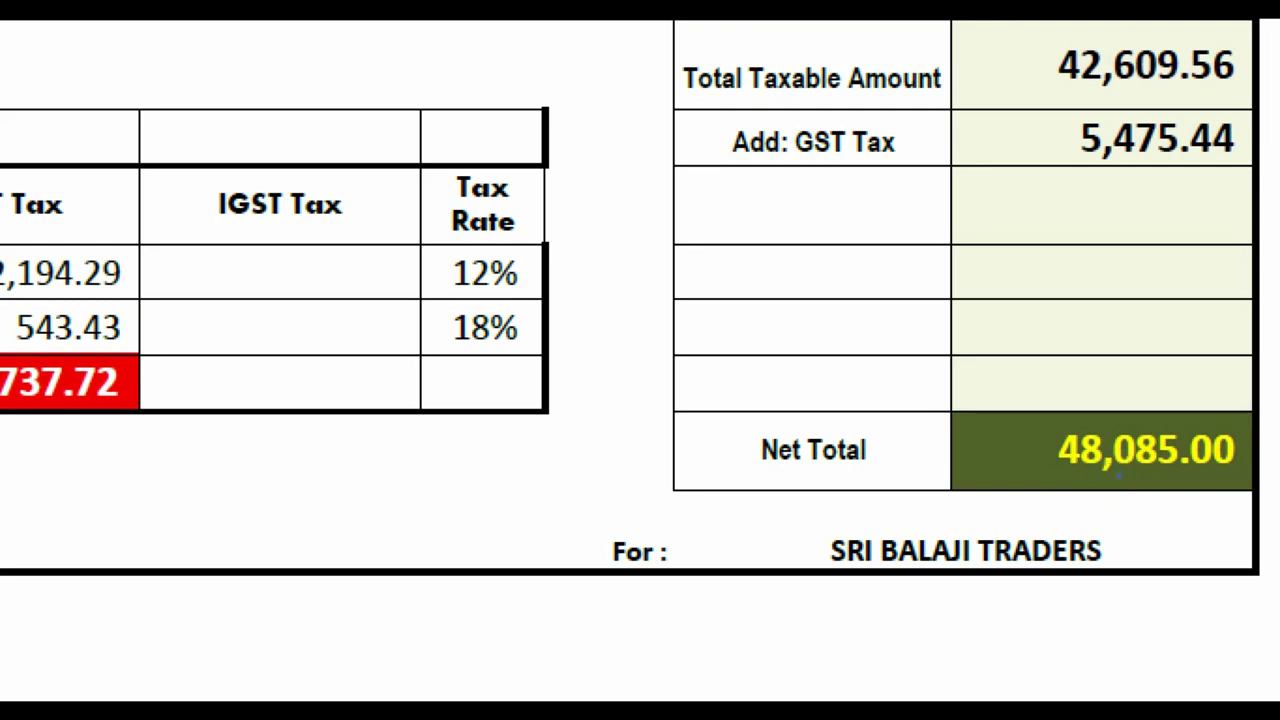
mouse_move(1012, 402)
mouse_down()
mouse_move(1151, 503)
mouse_move(1255, 505)
mouse_up()
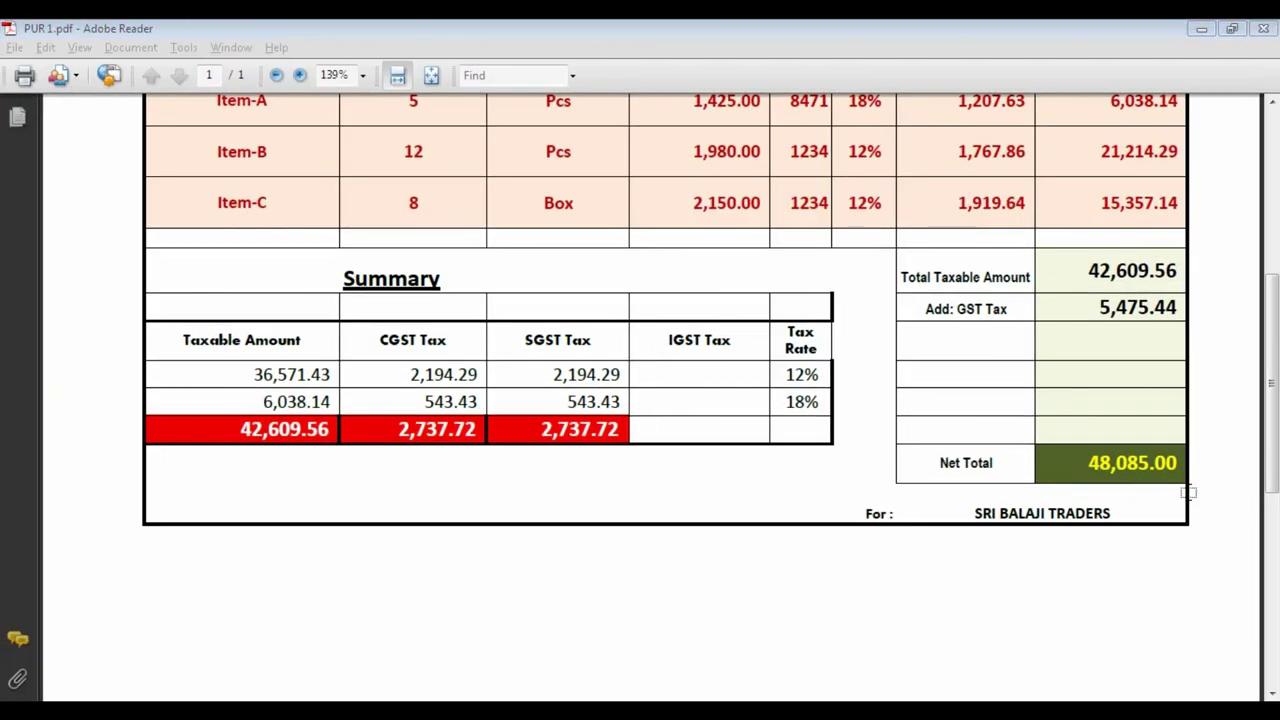
key(alt+Tab)
- Enter 48,085 for GOODS PURCHASE as a new bill reference and save voucher 1451
text(48,085)
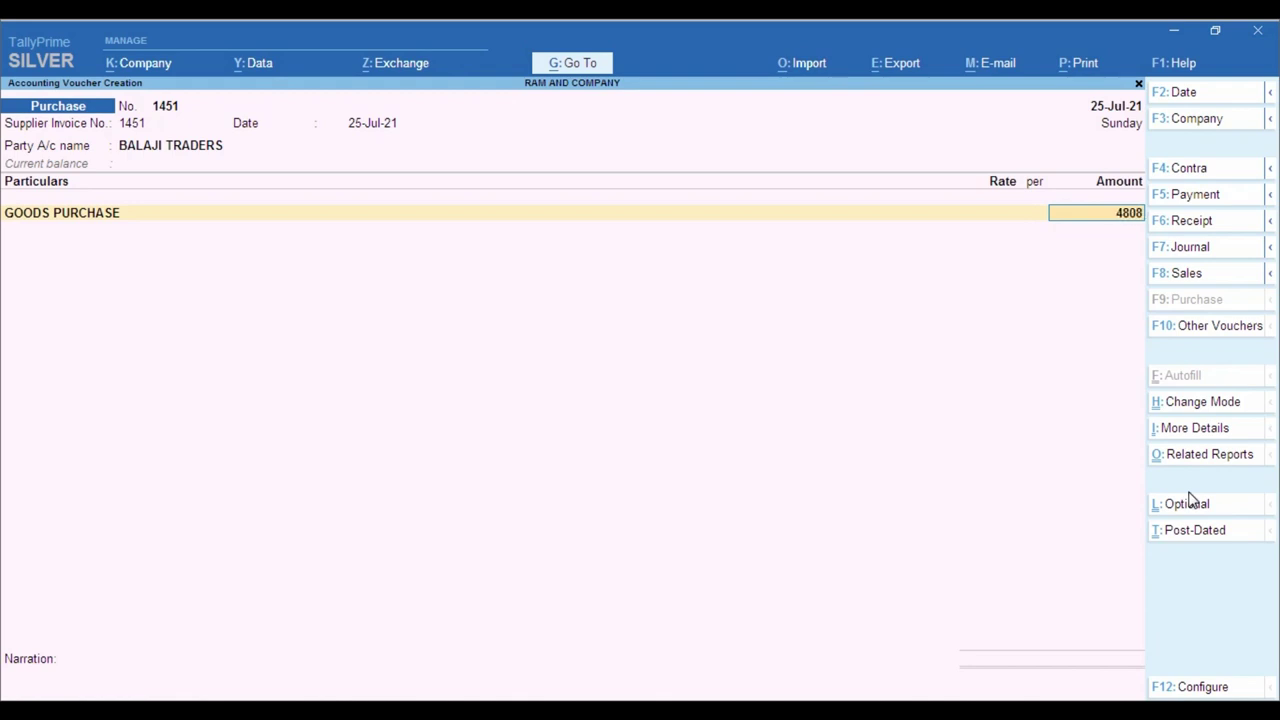
key(Return)
key(Return)
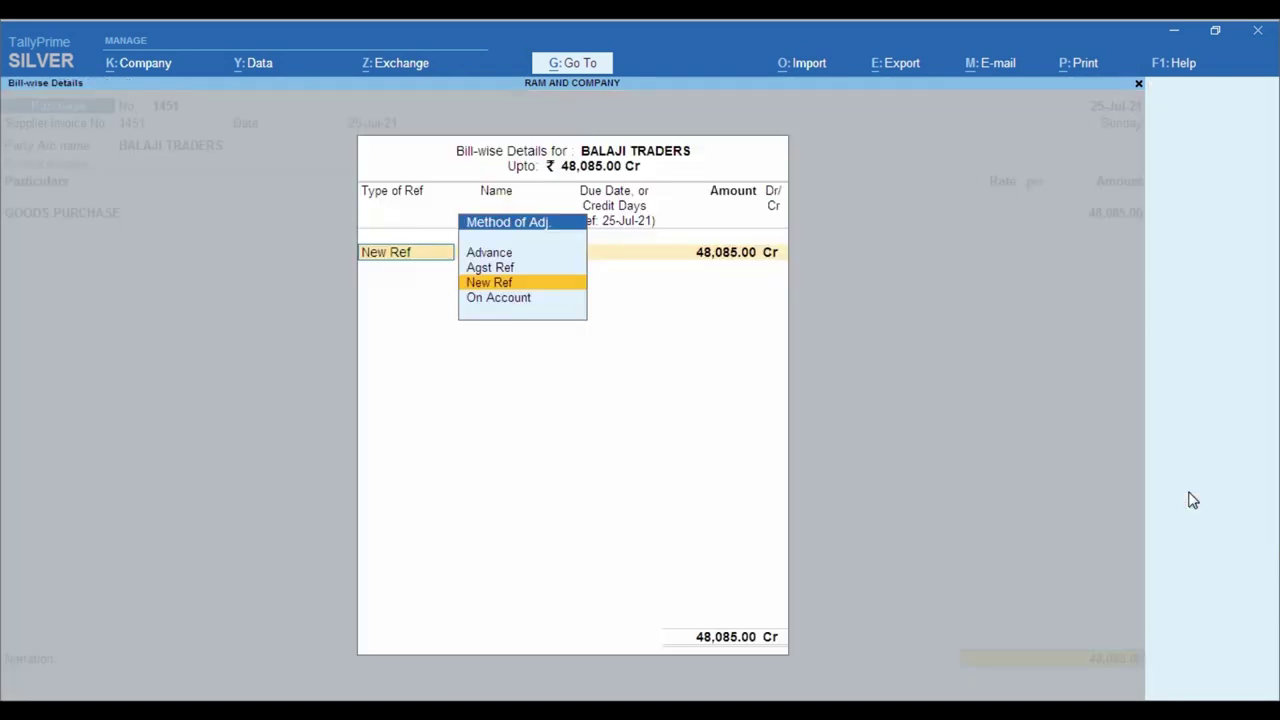
key(Return)
key(Return)
key(Return)
key(Return)
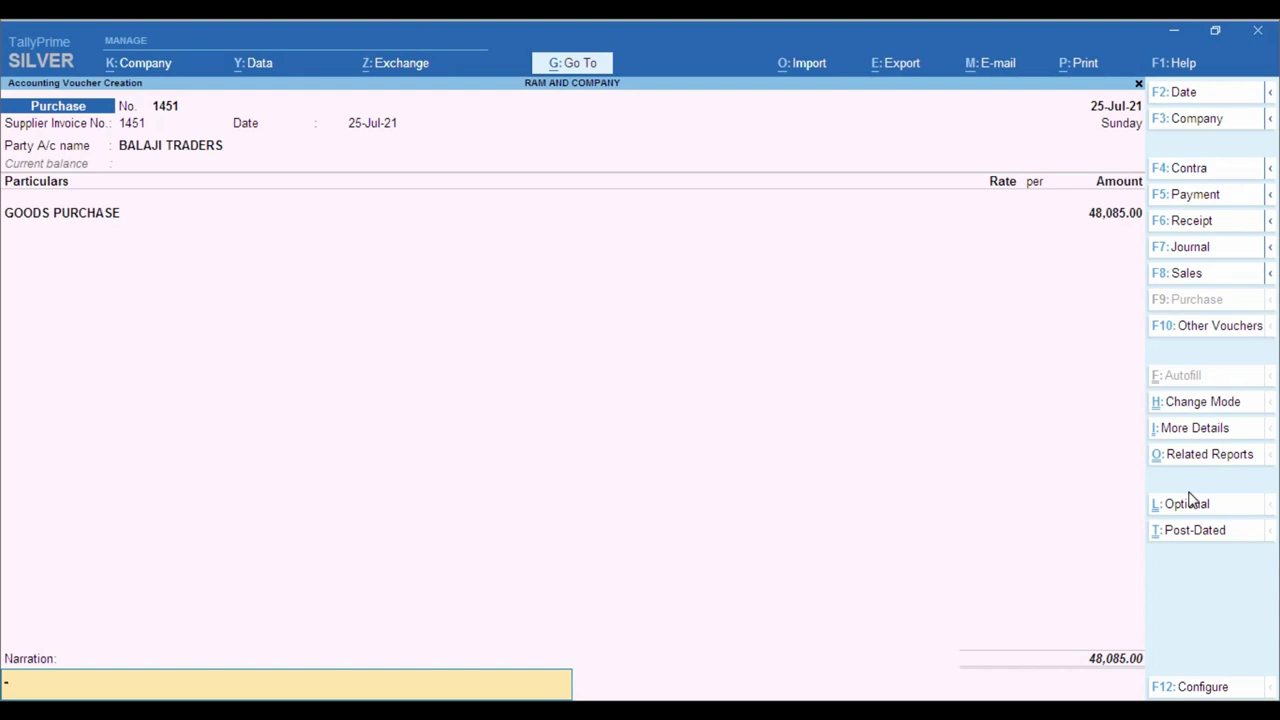
key(Return)
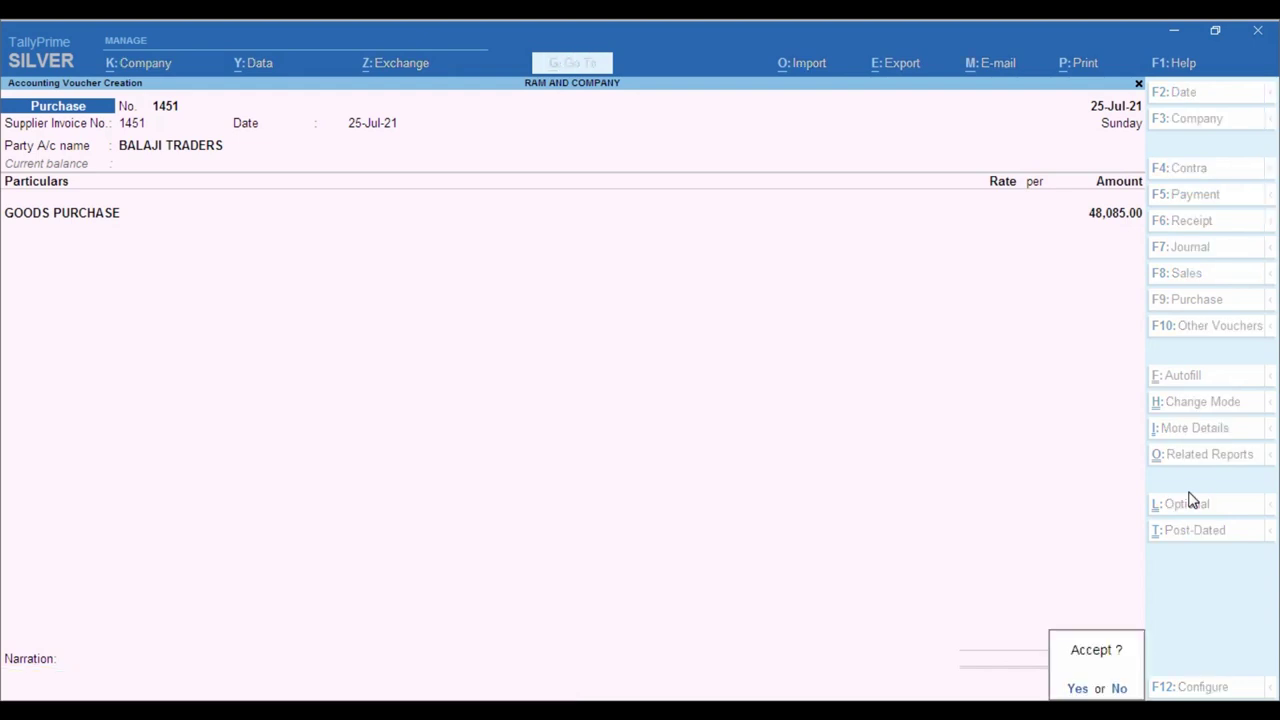
key(Return)
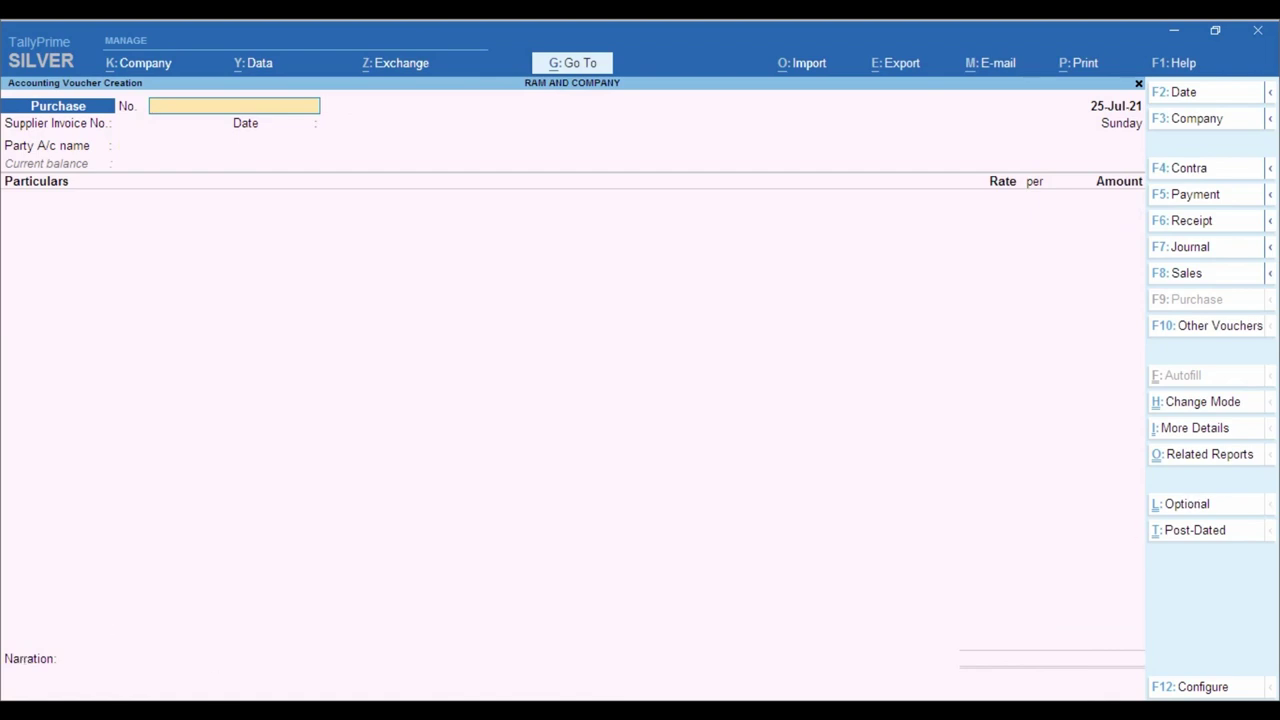
click(329, 680)
scroll(474, 436, up, 3)
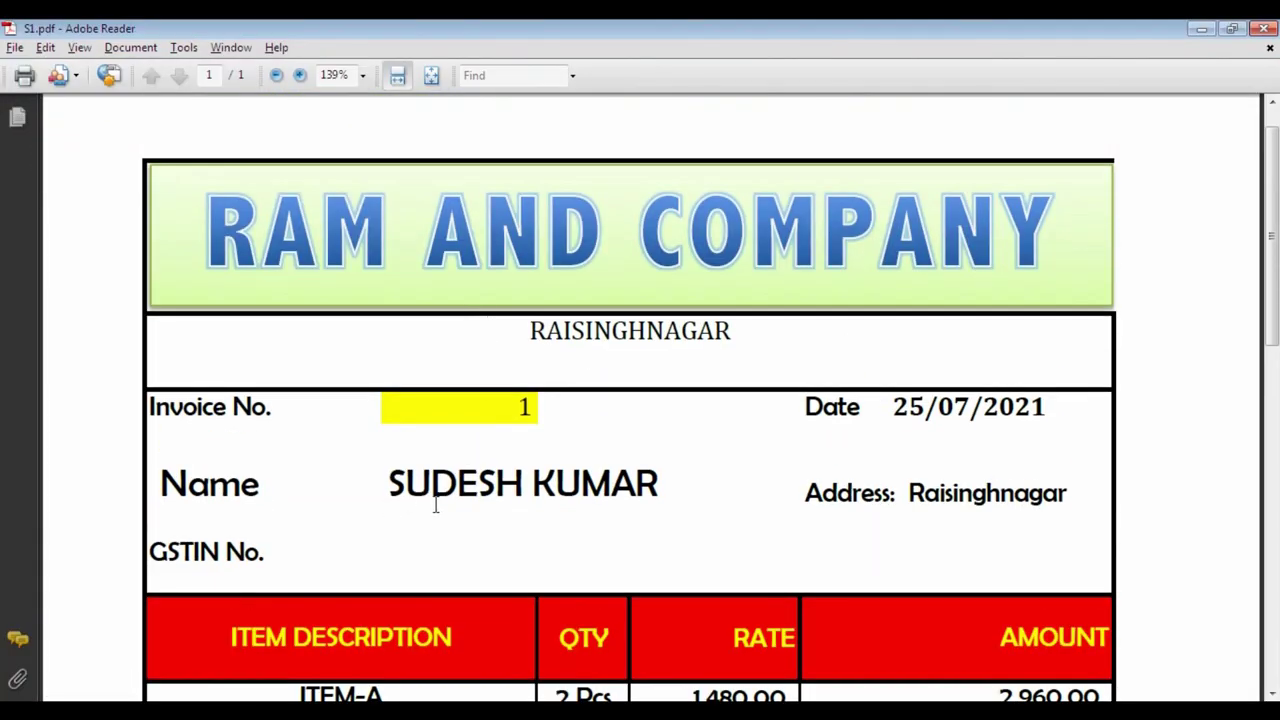
scroll(530, 436, down, 1)
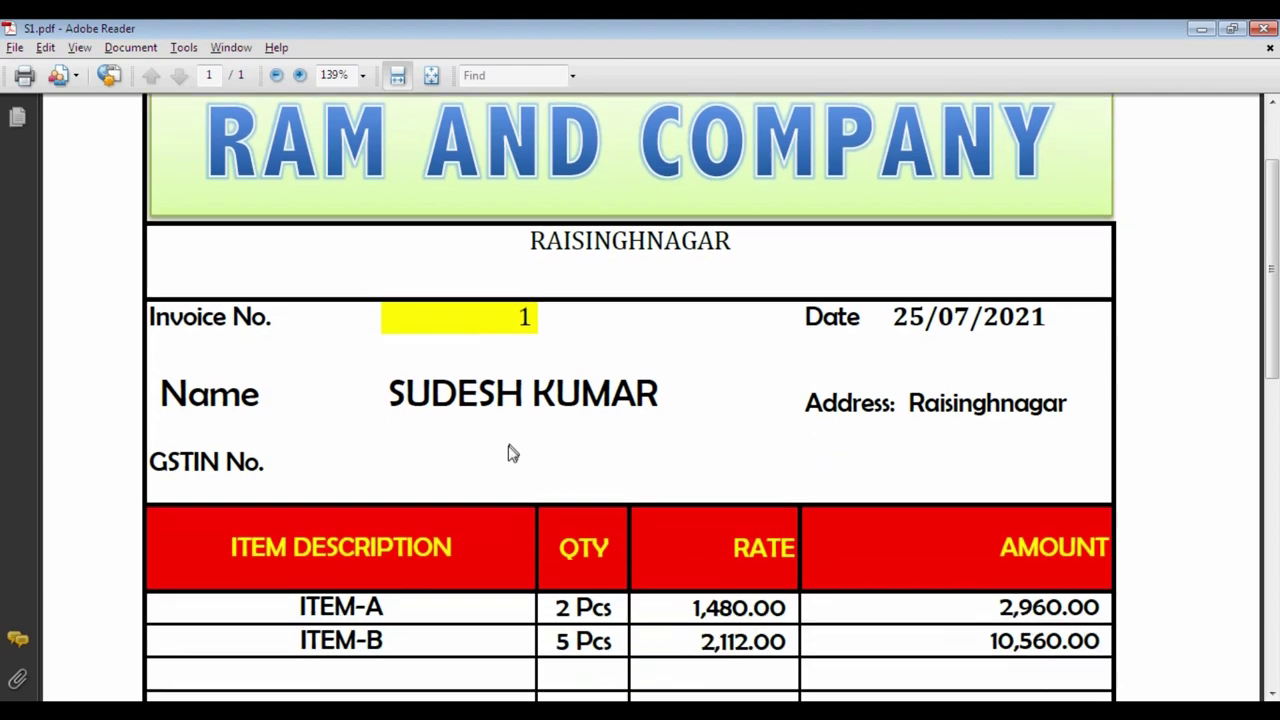
scroll(508, 452, down, 3)
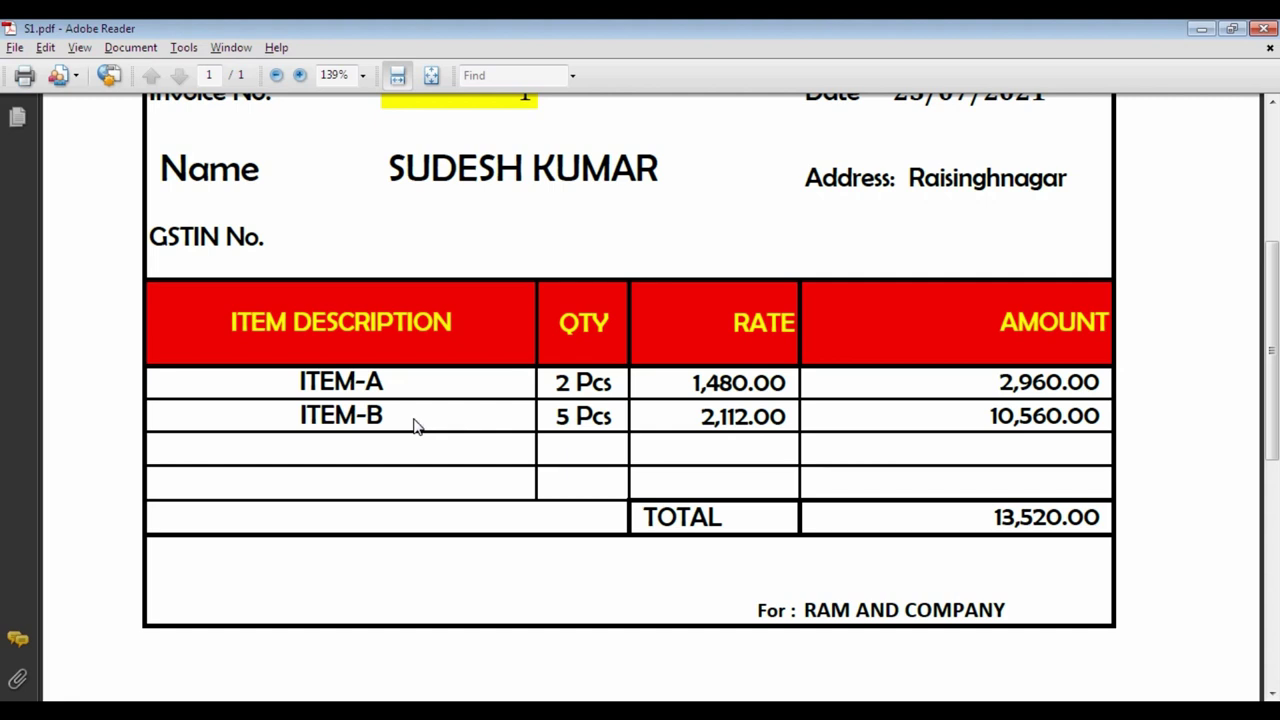
scroll(674, 366, up, 3)
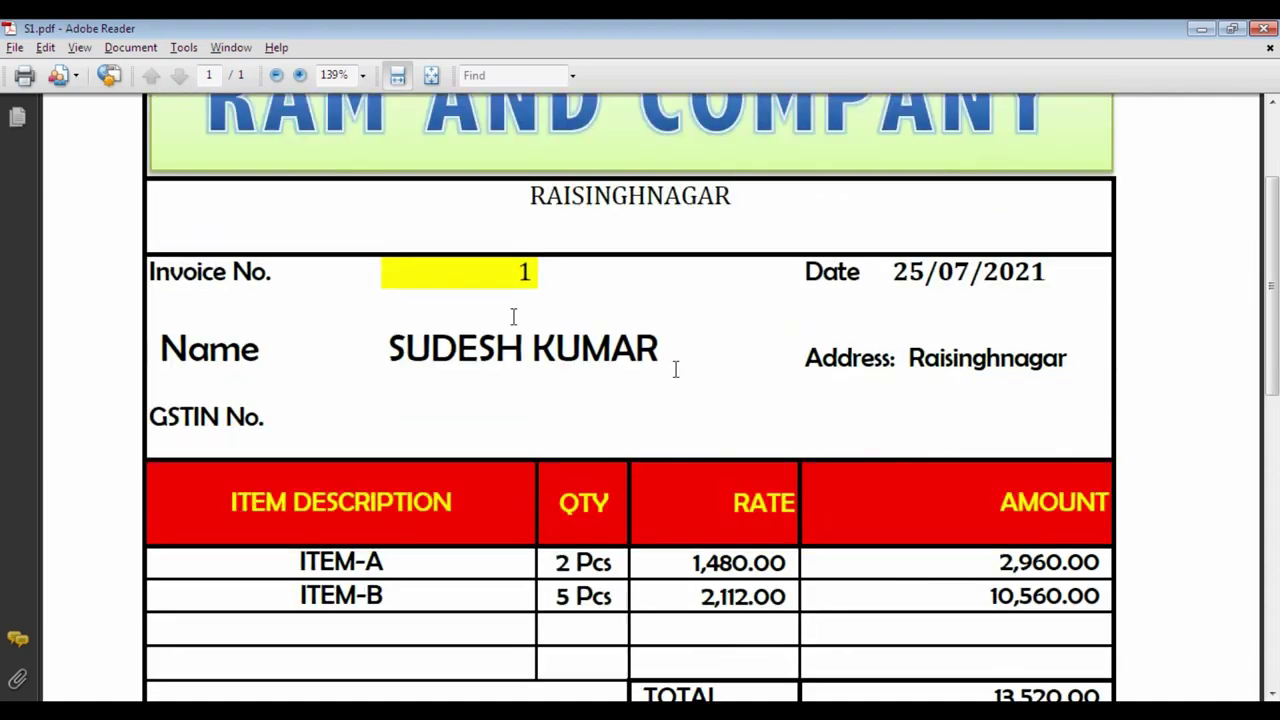
key(alt+Tab)
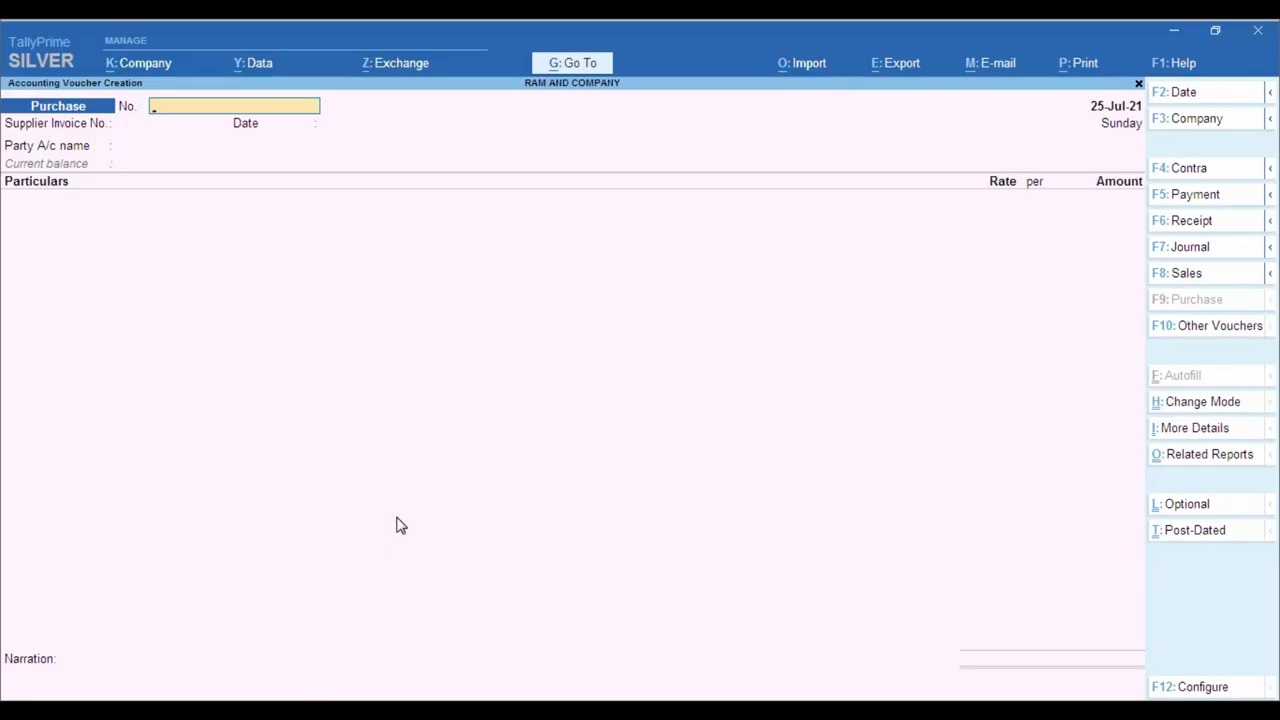
click(1195, 278)
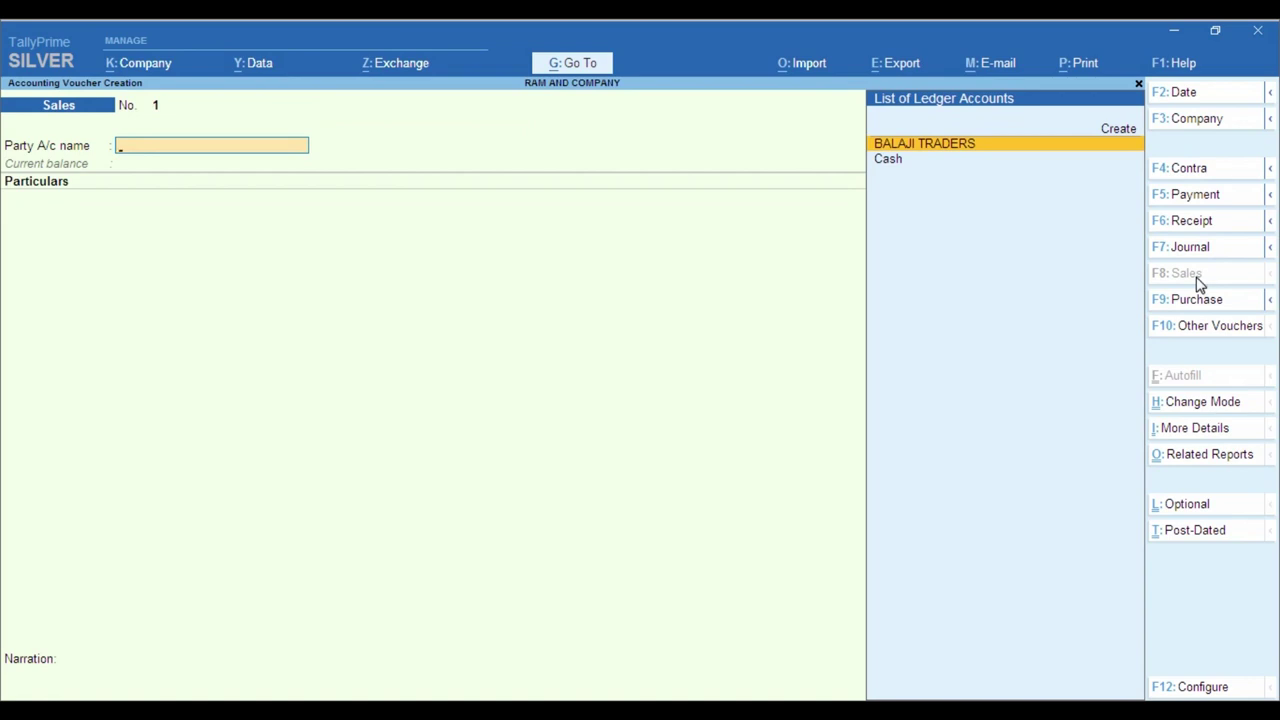
- Create the customer's party ledger under Sundry Debtors, checking the name on the invoice
key(alt+c)
key(alt+Tab)
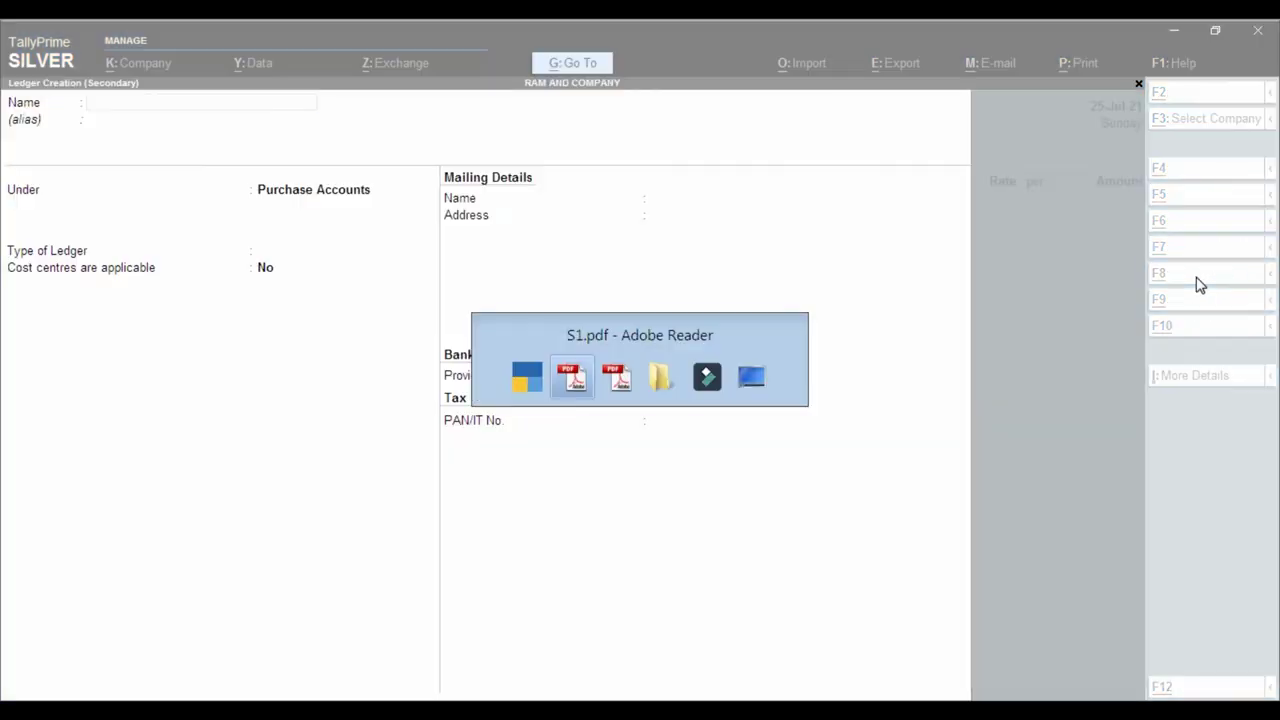
key(alt+Tab)
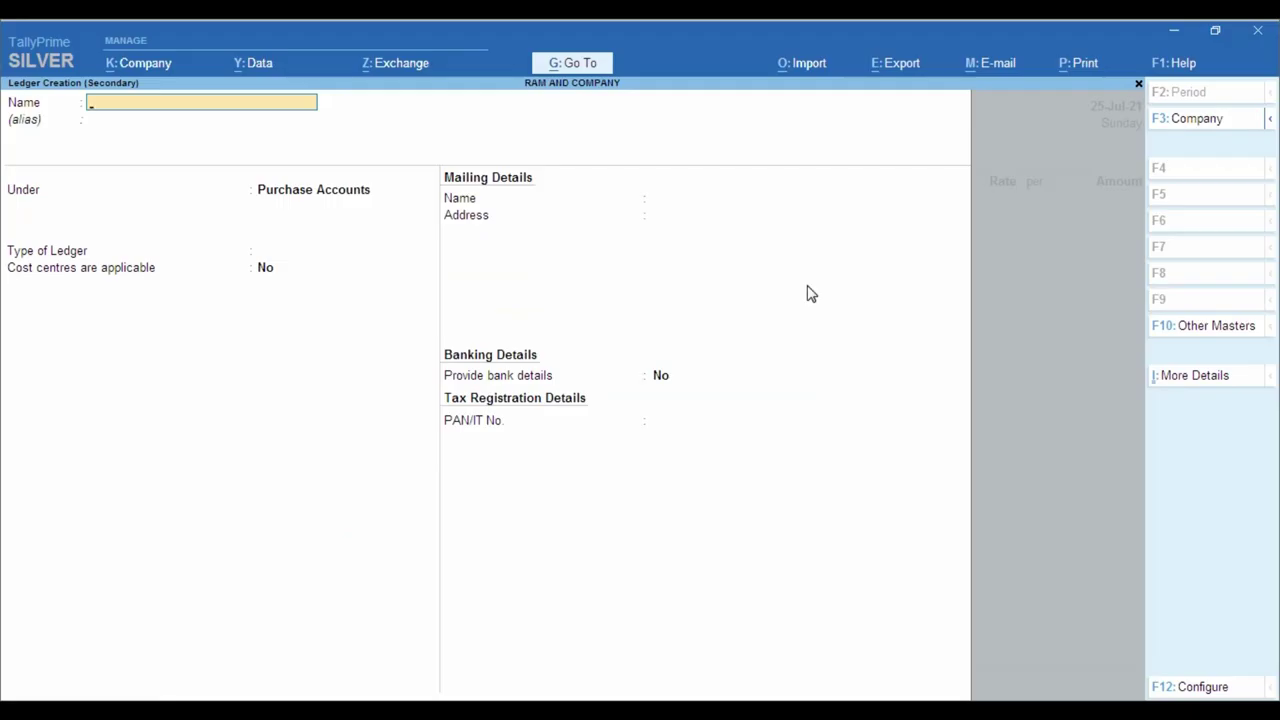
key(Return)
key(Return)
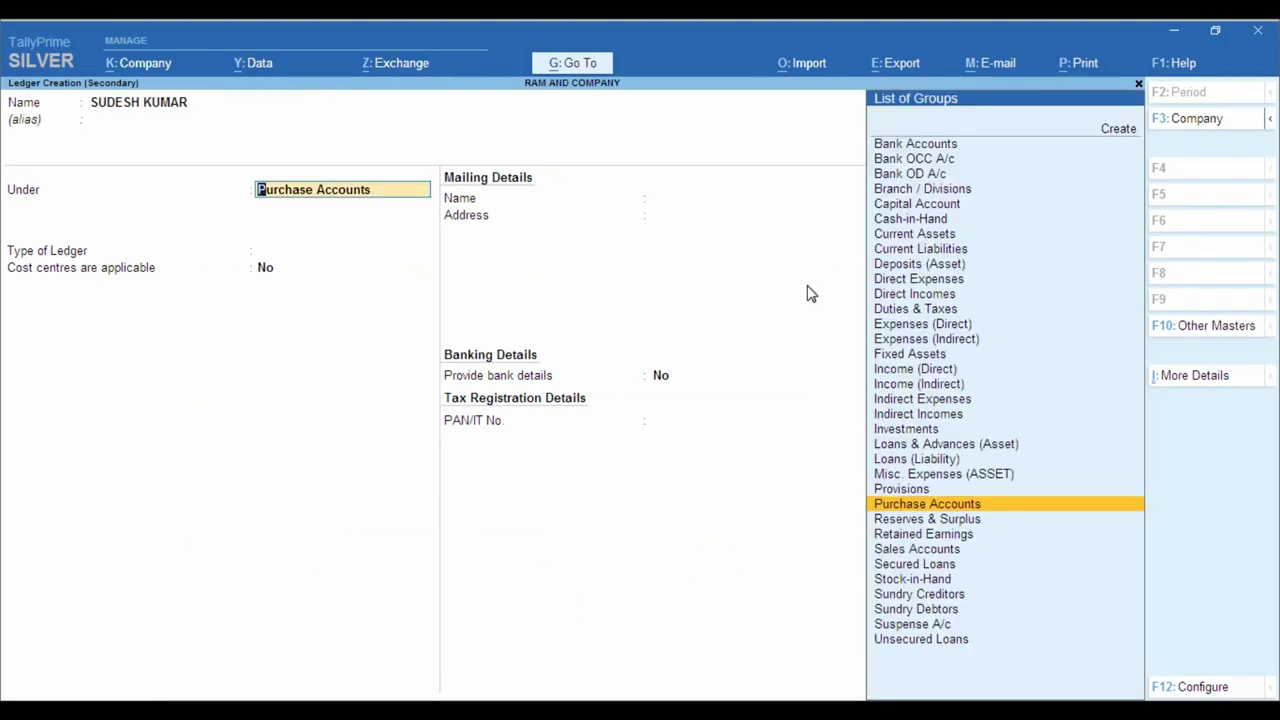
text(SUND)
key(Down)
key(Return)
key(Return)
key(Return)
key(Return)
key(Return)
key(Return)
key(Return)
key(Return)
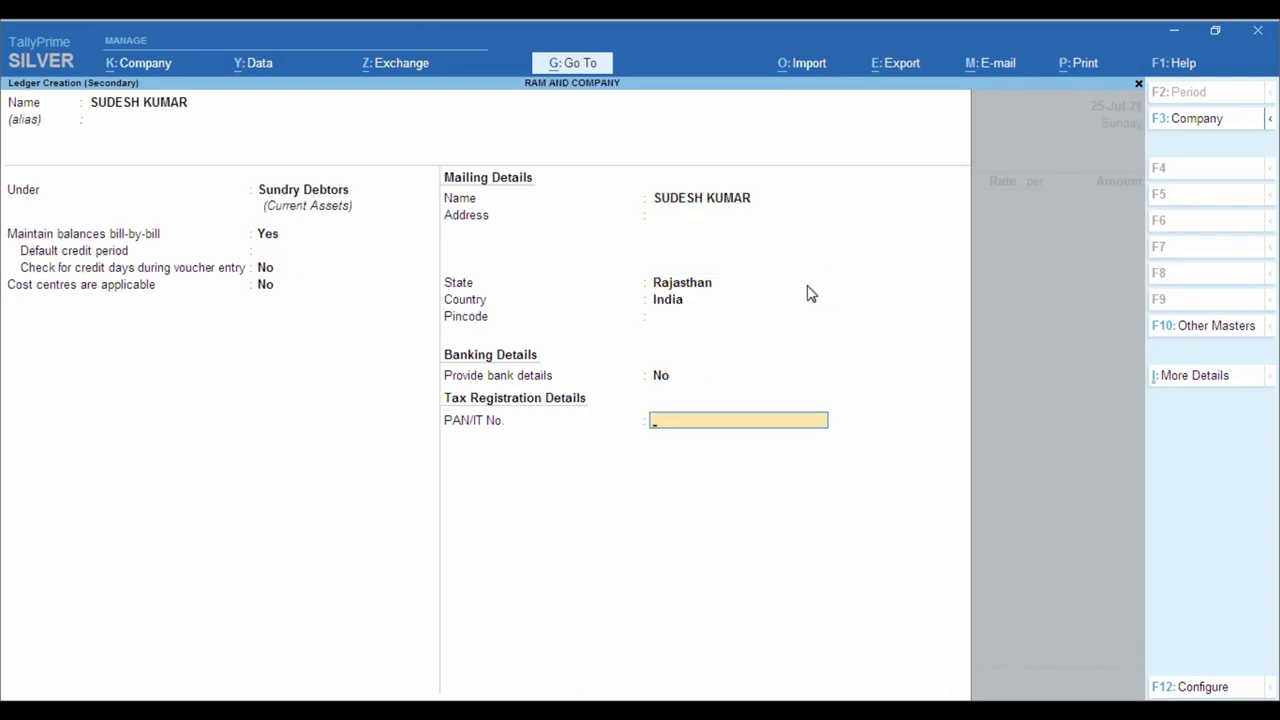
key(Return)
key(Return)
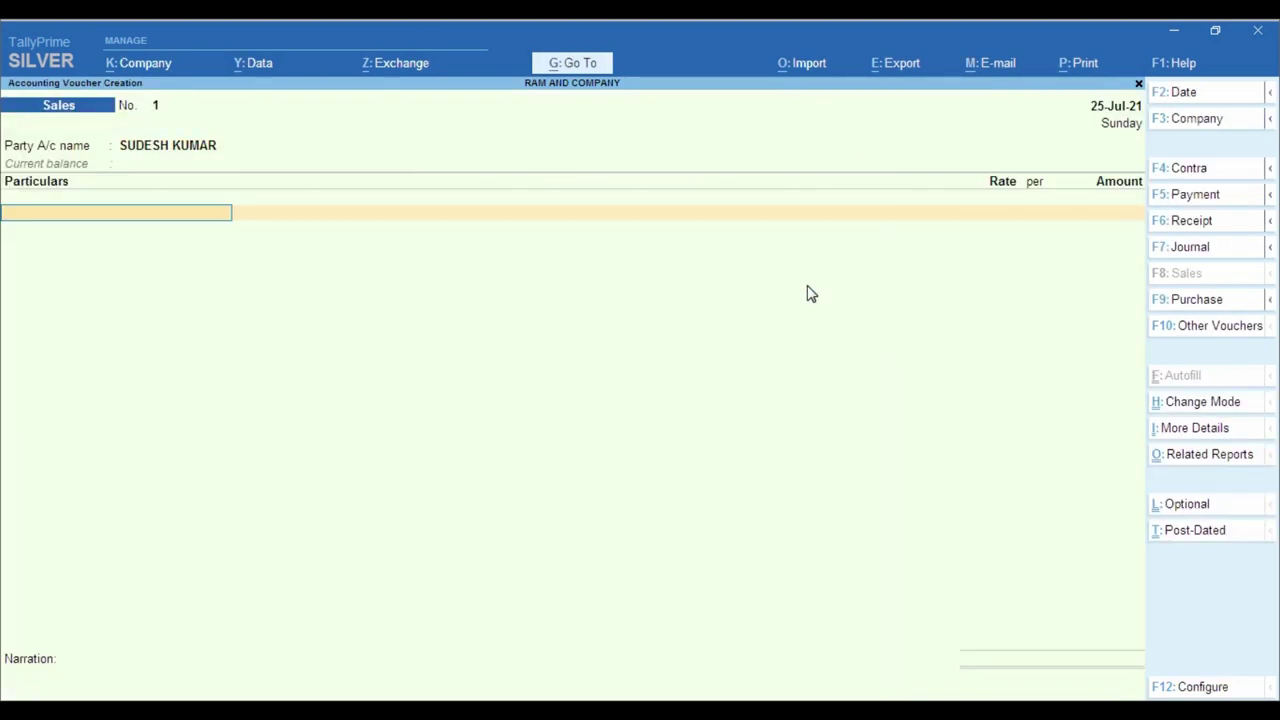
- Create the GOOD SALE ledger under Sales Accounts without cost centres as first particular
text(s)
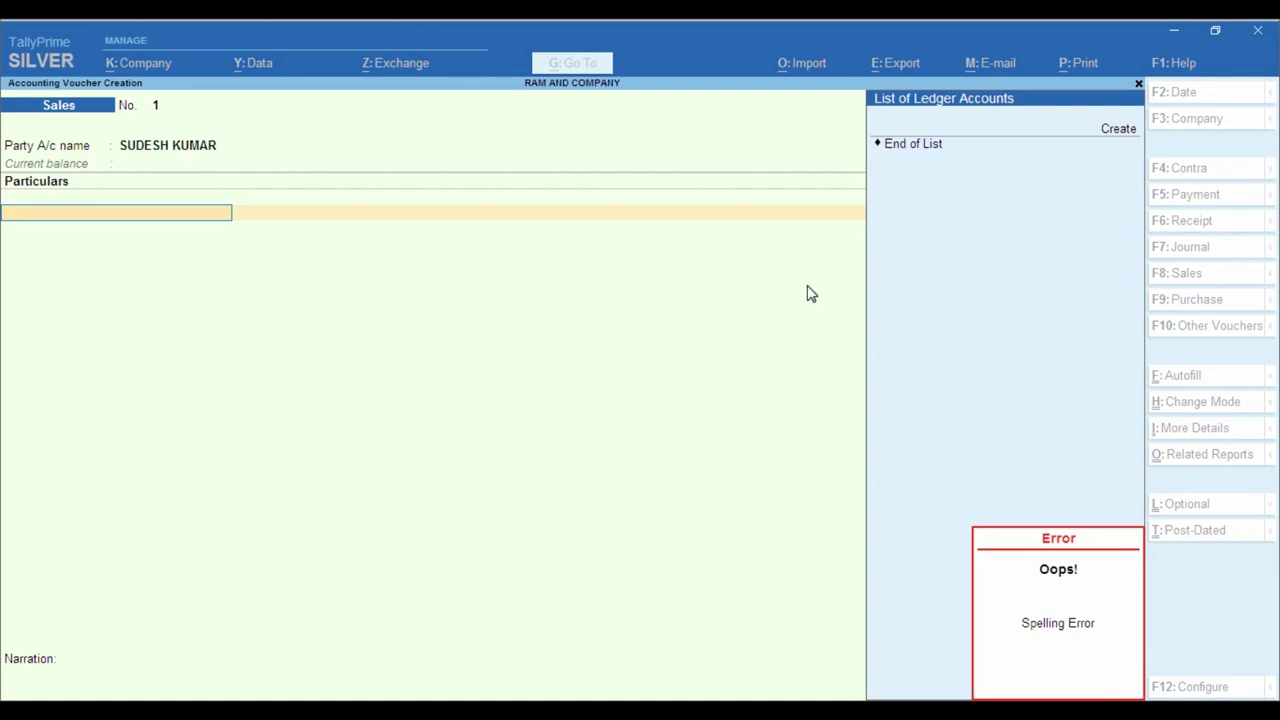
key(alt+c)
text(GOOD SALE)
key(Return)
text(SALE)
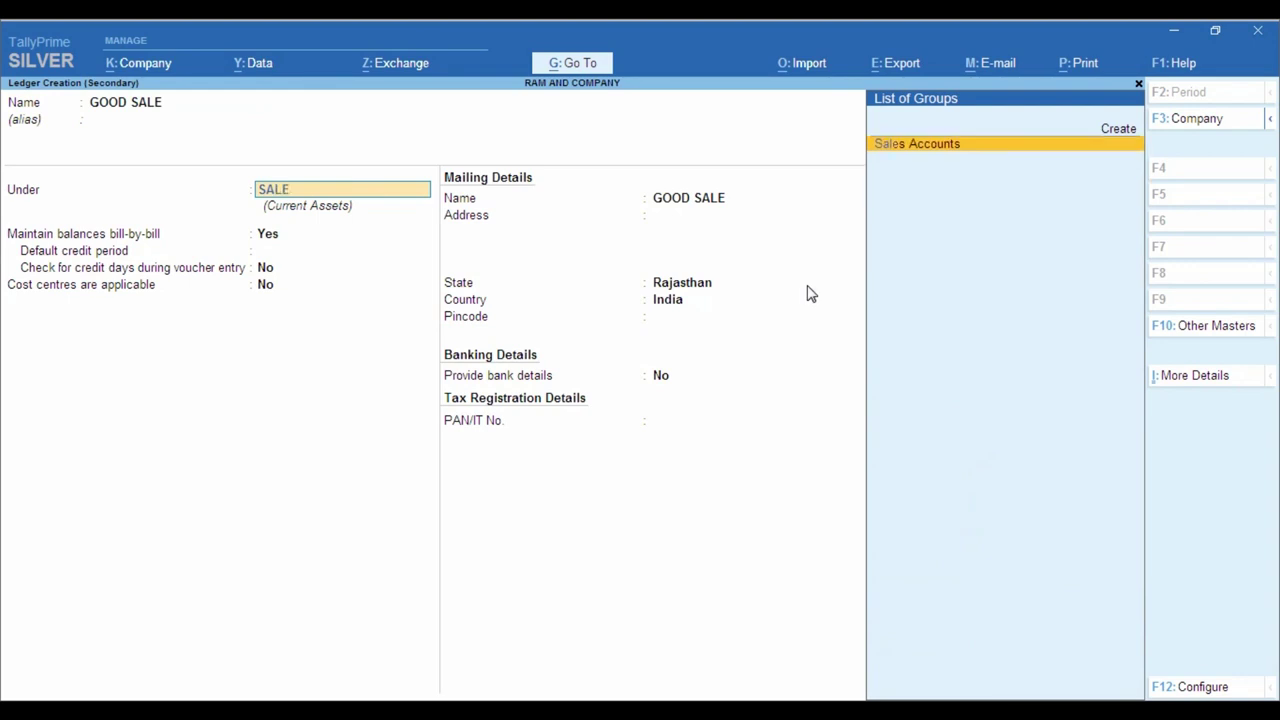
key(Return)
key(Return)
key(n)
key(Return)
key(y)
key(alt+Tab)
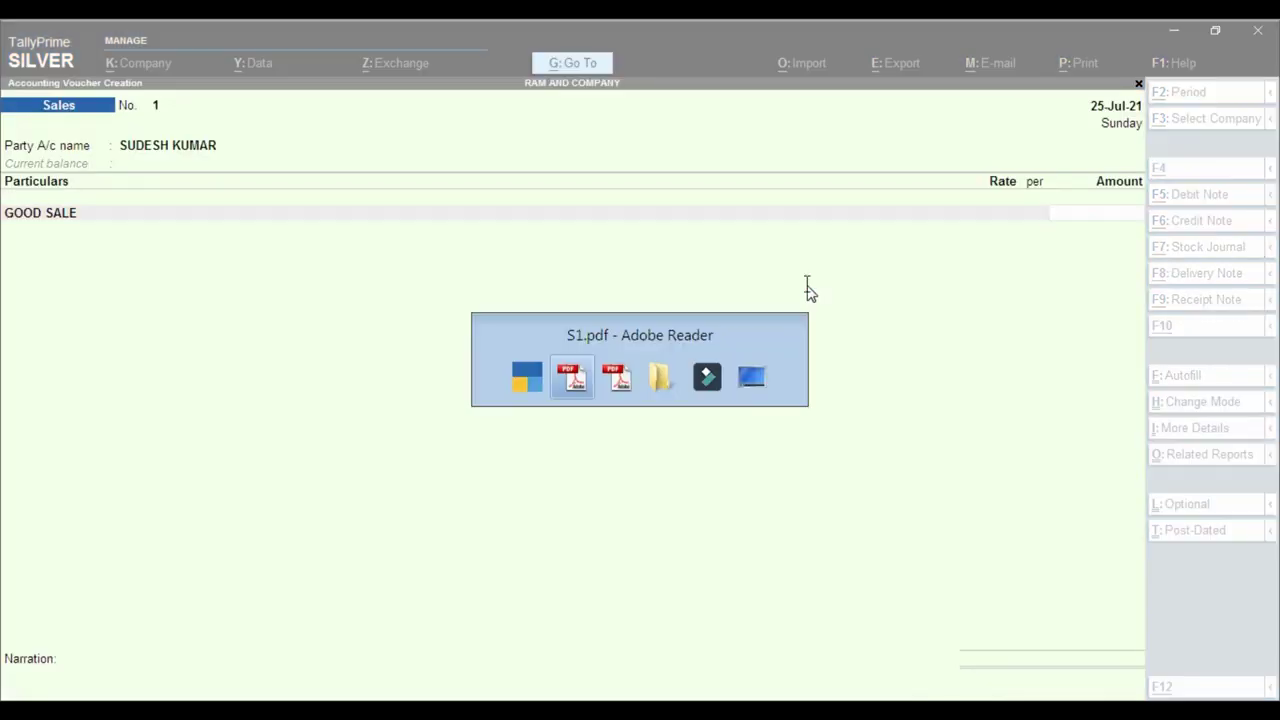
scroll(813, 403, down, 5)
scroll(980, 399, up, 6)
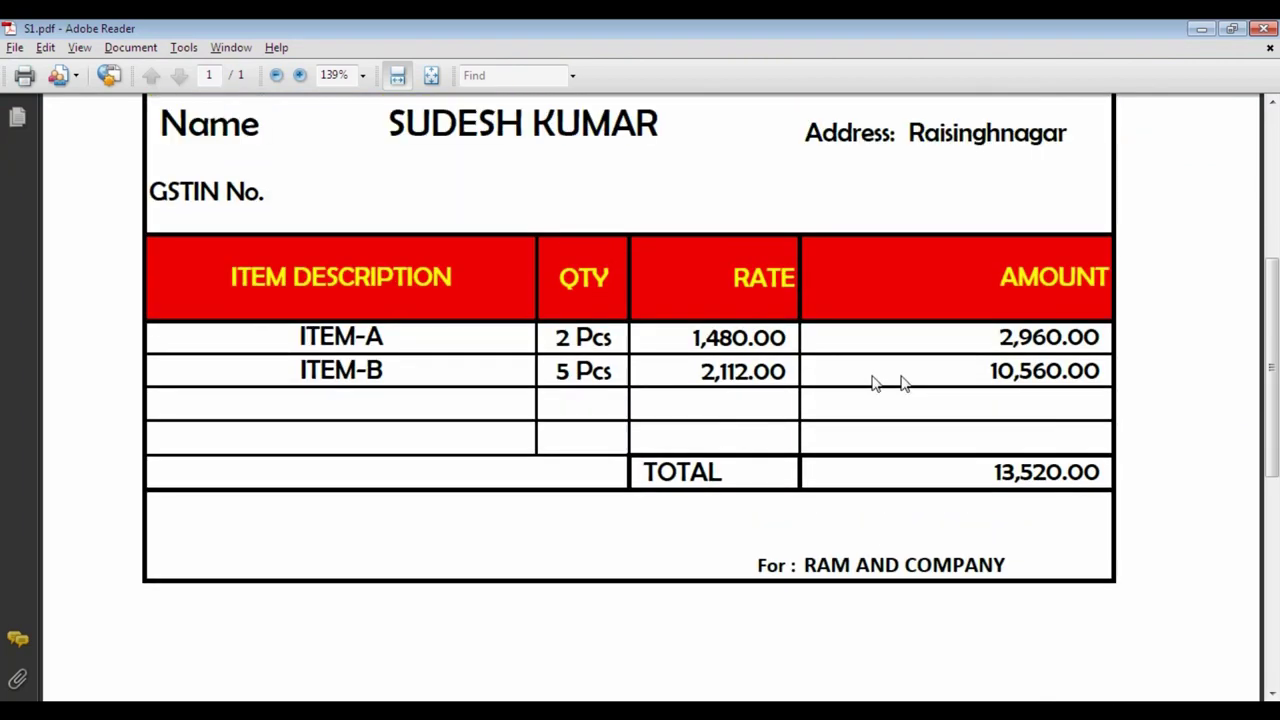
scroll(845, 418, down, 3)
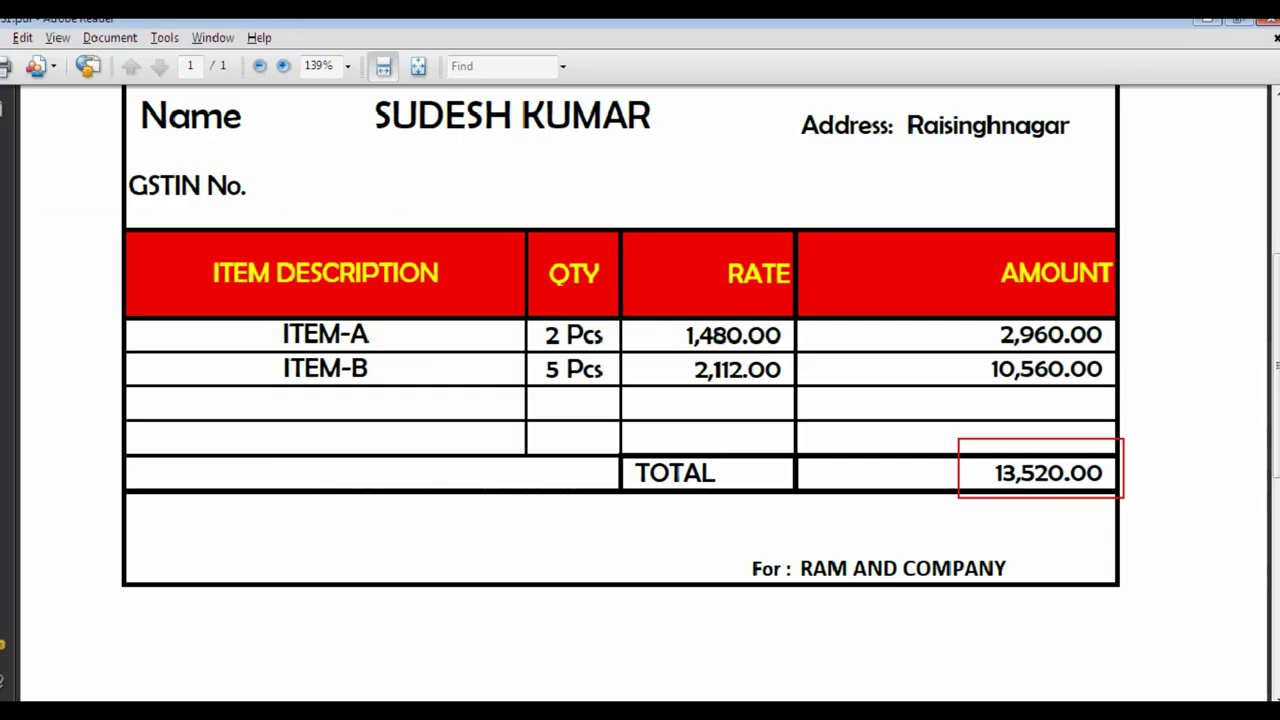
scroll(562, 314, up, 5)
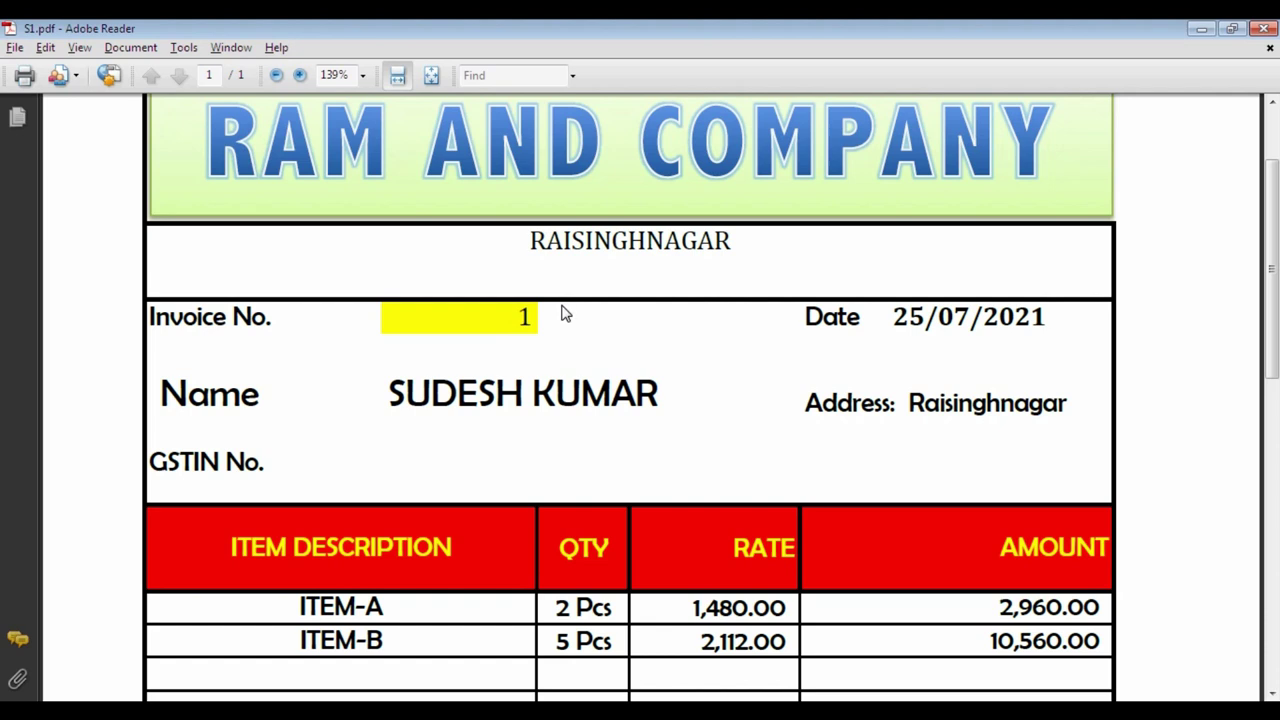
scroll(562, 316, down, 3)
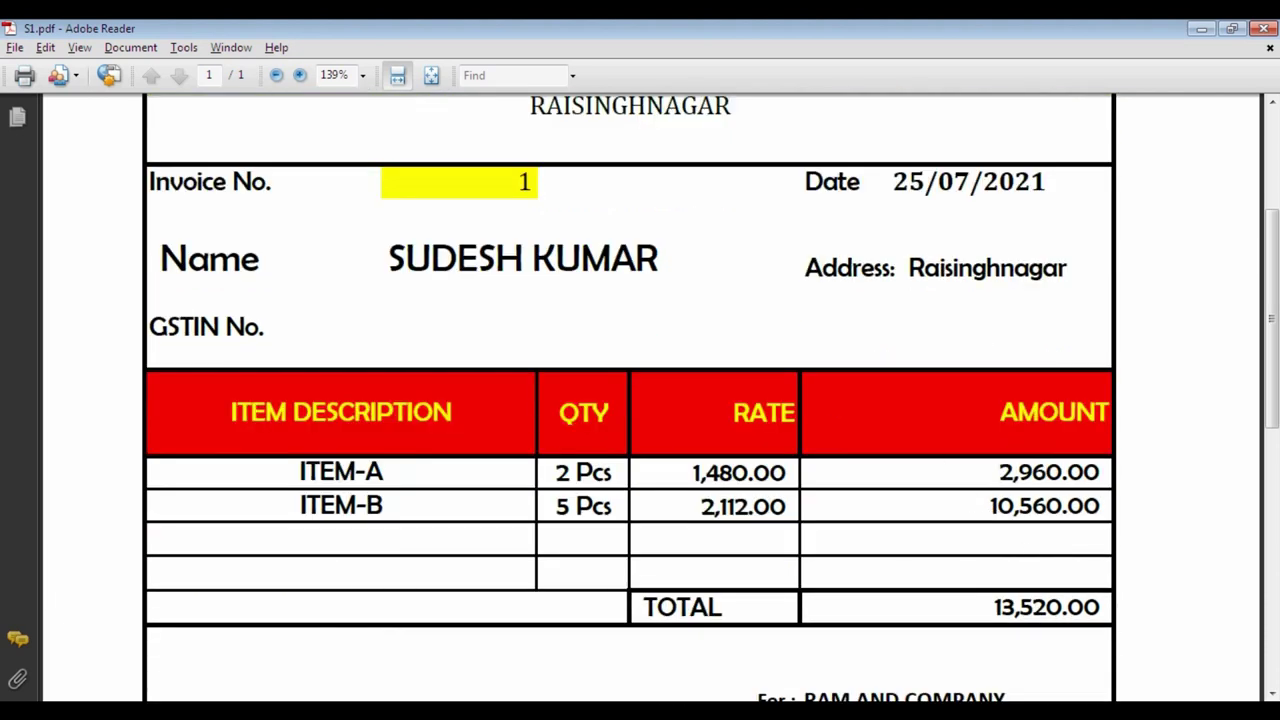
click(314, 675)
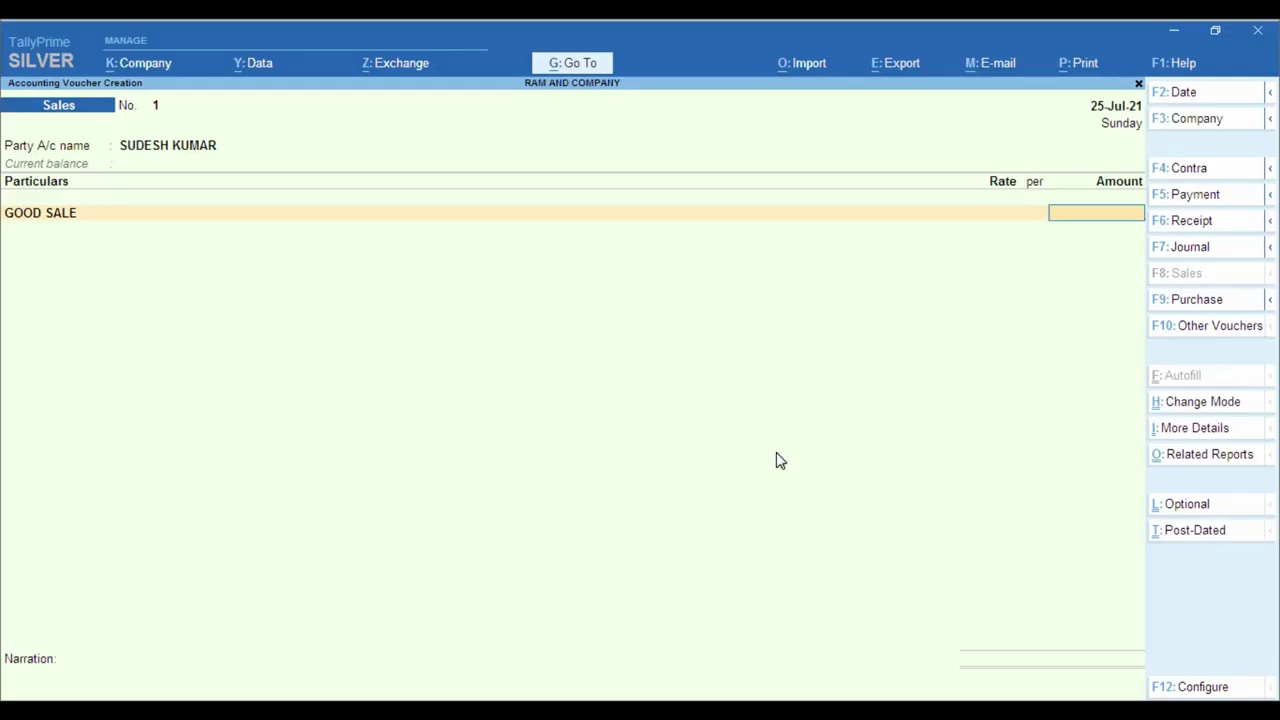
- Enter 13,520 for GOOD SALE, accept new bill reference 1, and return to the Gateway
text(520)
key(Return)
key(Return)
key(Return)
key(Return)
key(Return)
key(Return)
key(Return)
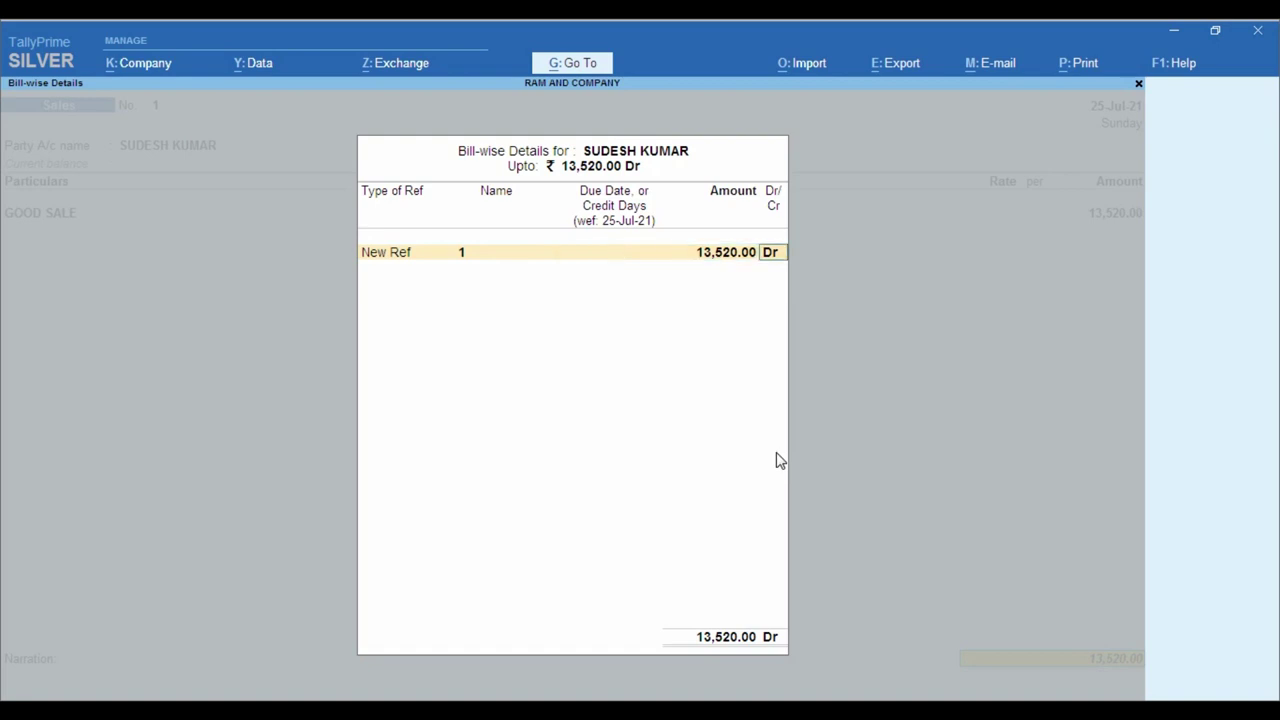
key(Return)
key(Return)
key(Return)
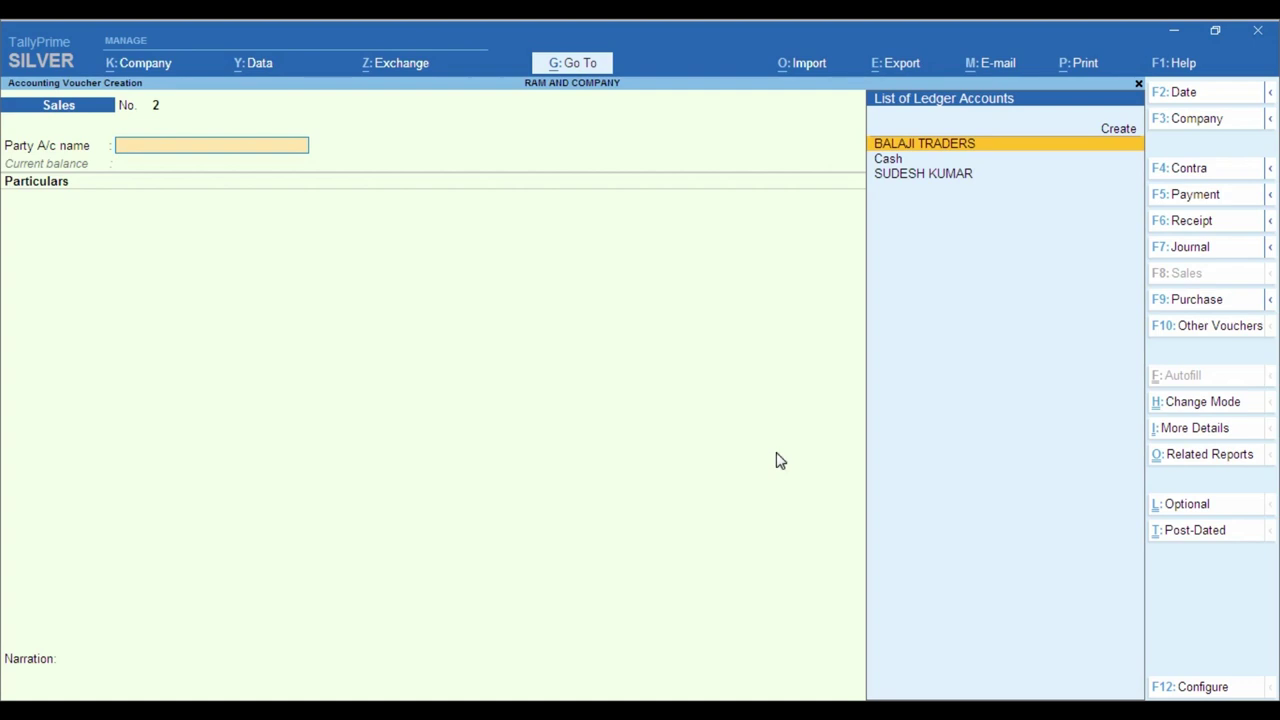
key(Escape)
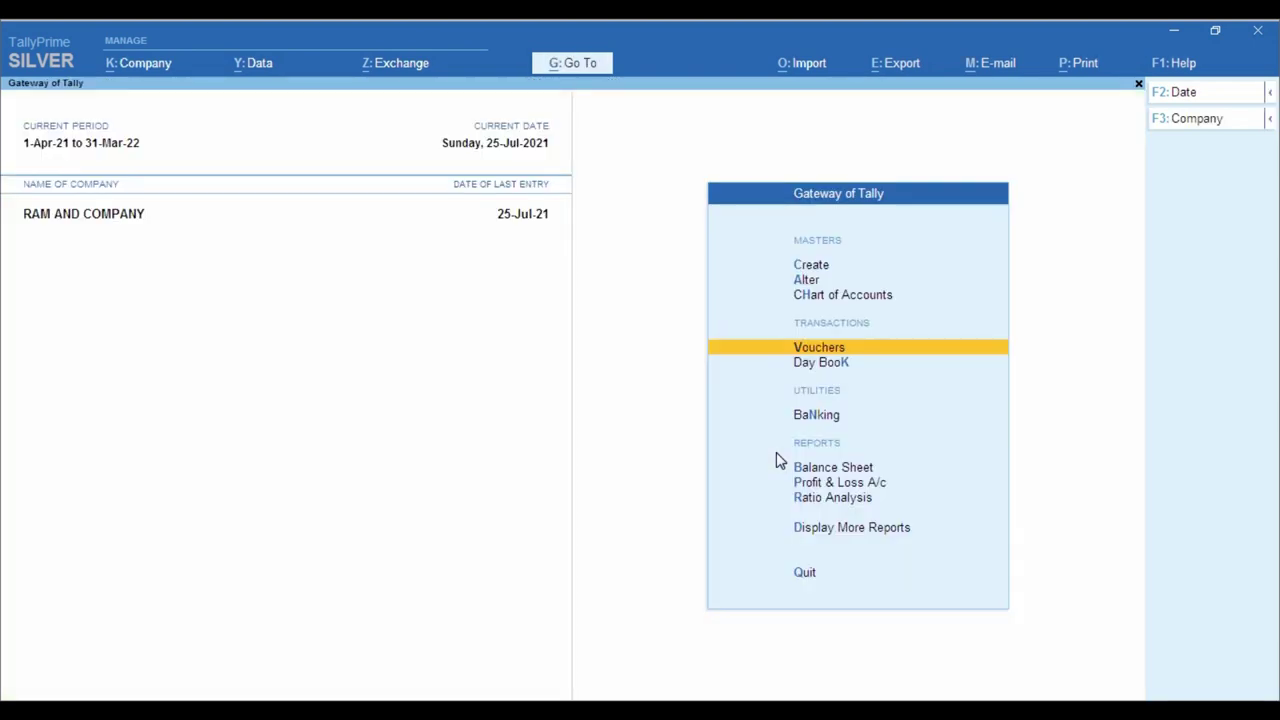
- Open the detailed Profit & Loss A/c showing a Nett Loss of 34,565.00
key(Down)
key(Down)
key(Down)
key(Down)
key(Return)
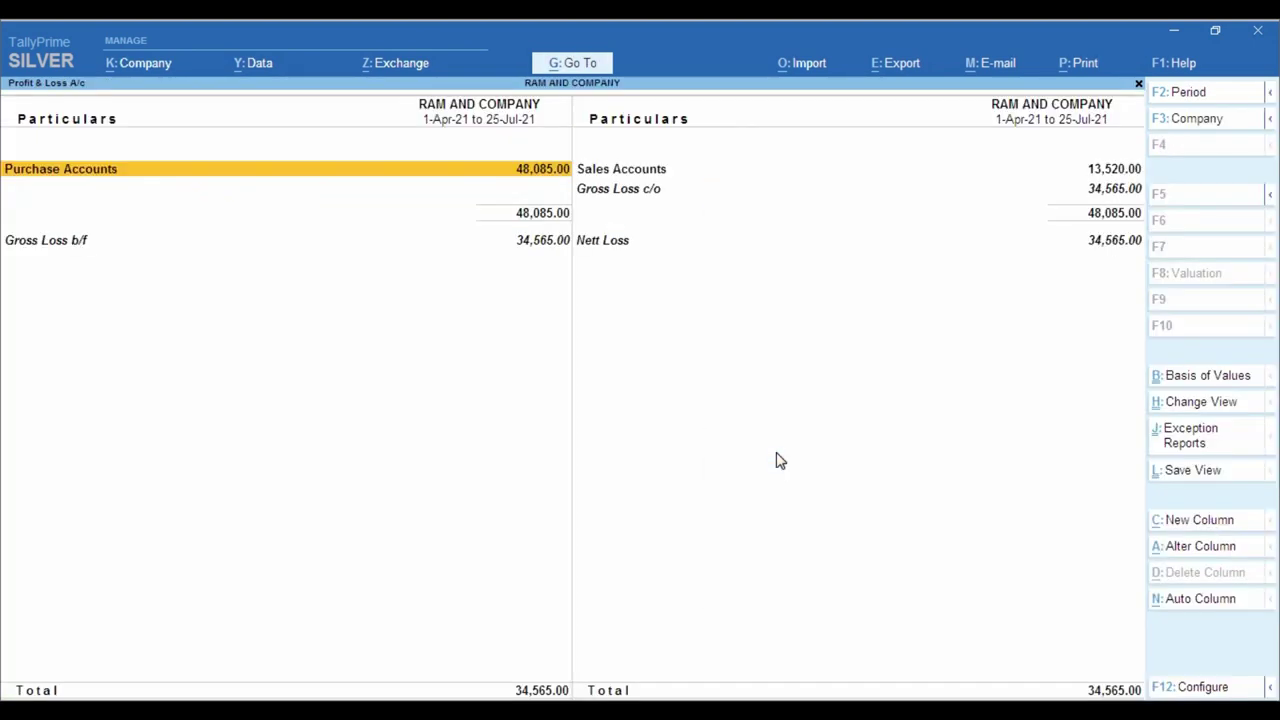
key(alt+F5)
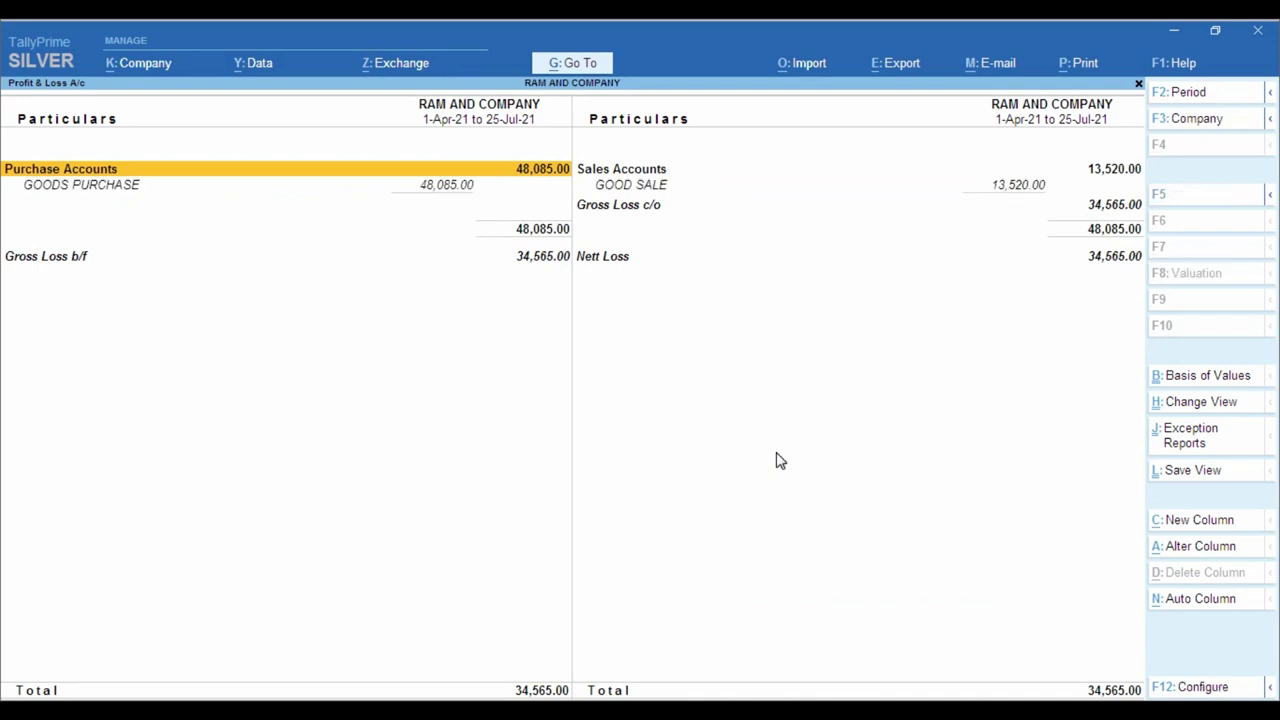
key(ctrl)
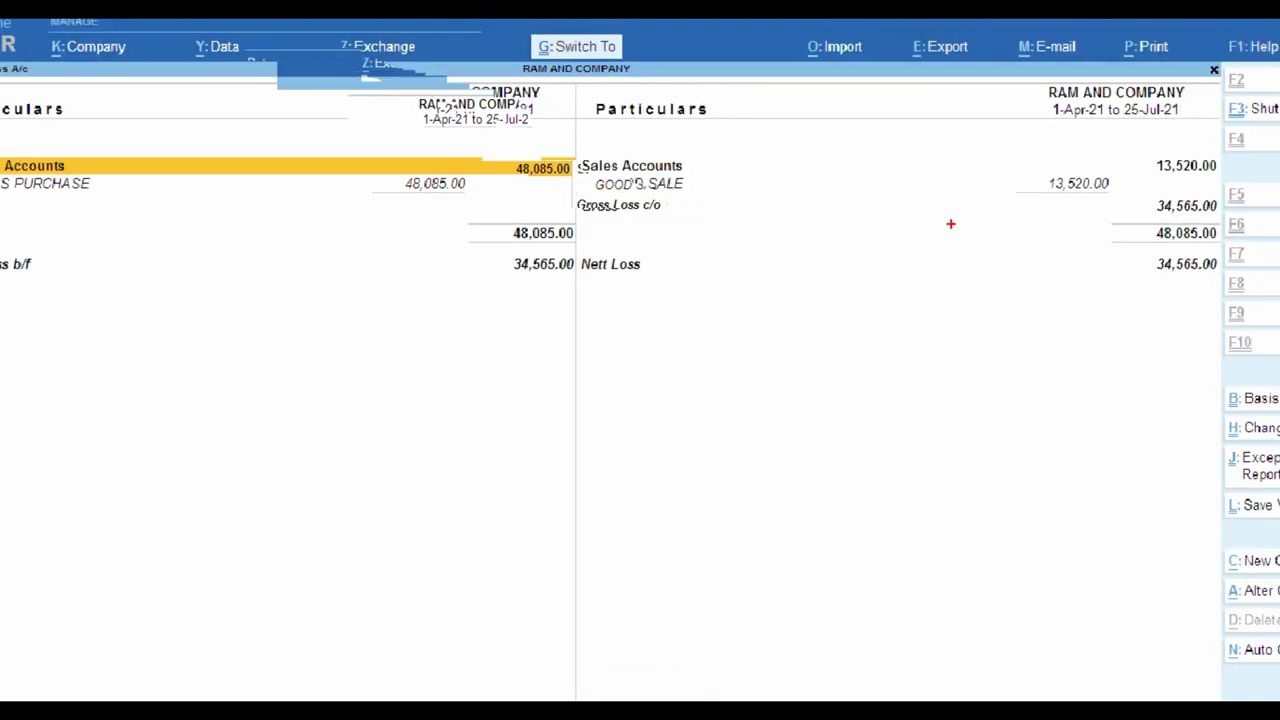
key(ctrl)
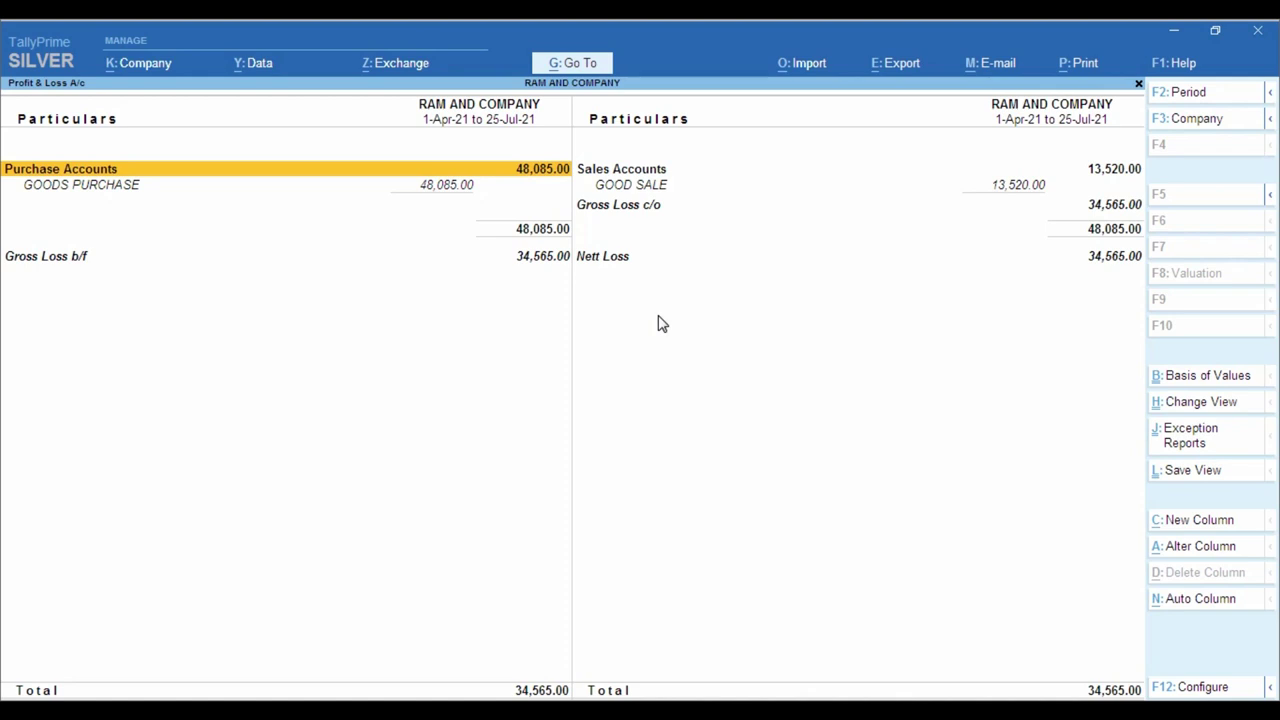
- Close the Profit & Loss report and check the purchase invoice PUR 1.pdf
key(Escape)
key(Home)
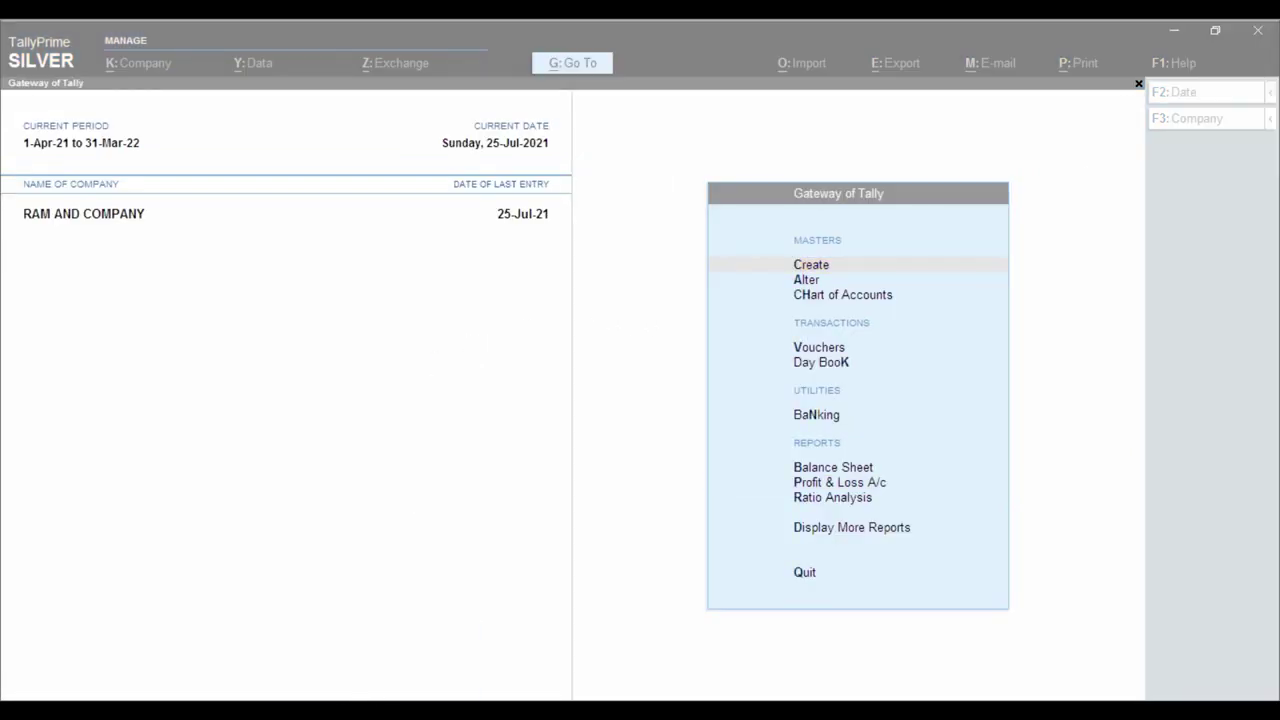
click(337, 649)
scroll(458, 378, up, 10)
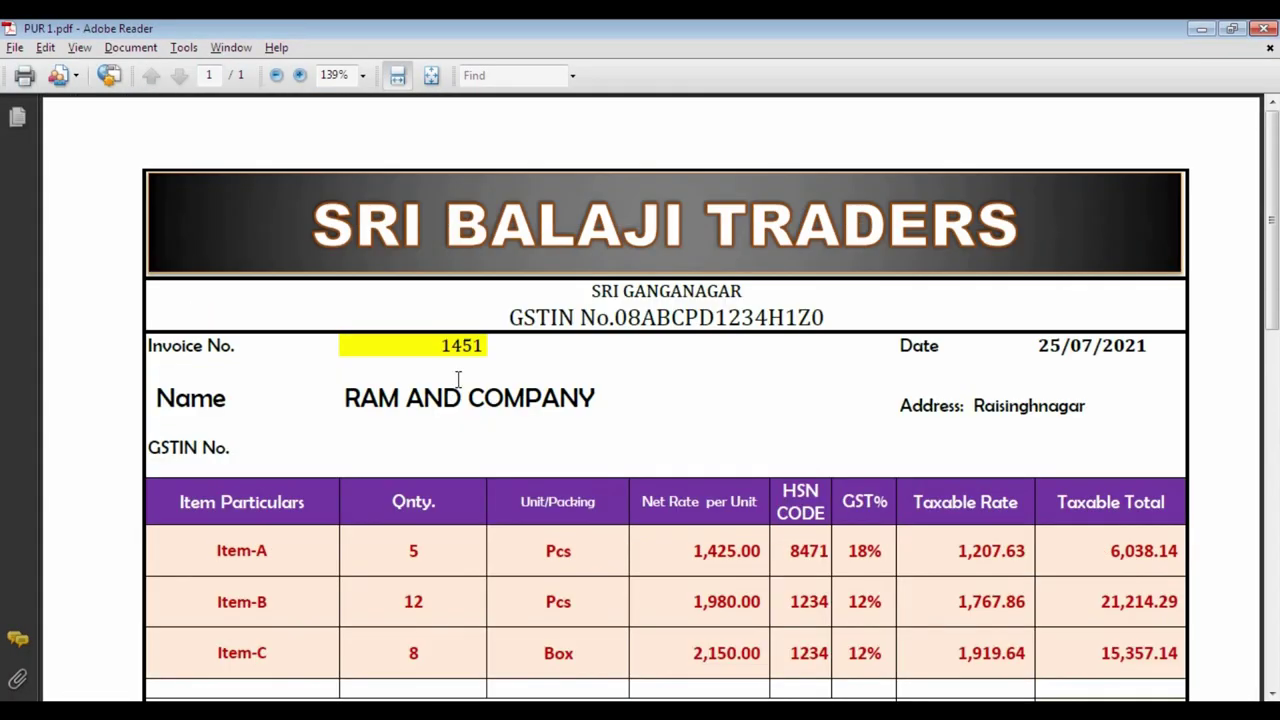
click(352, 668)
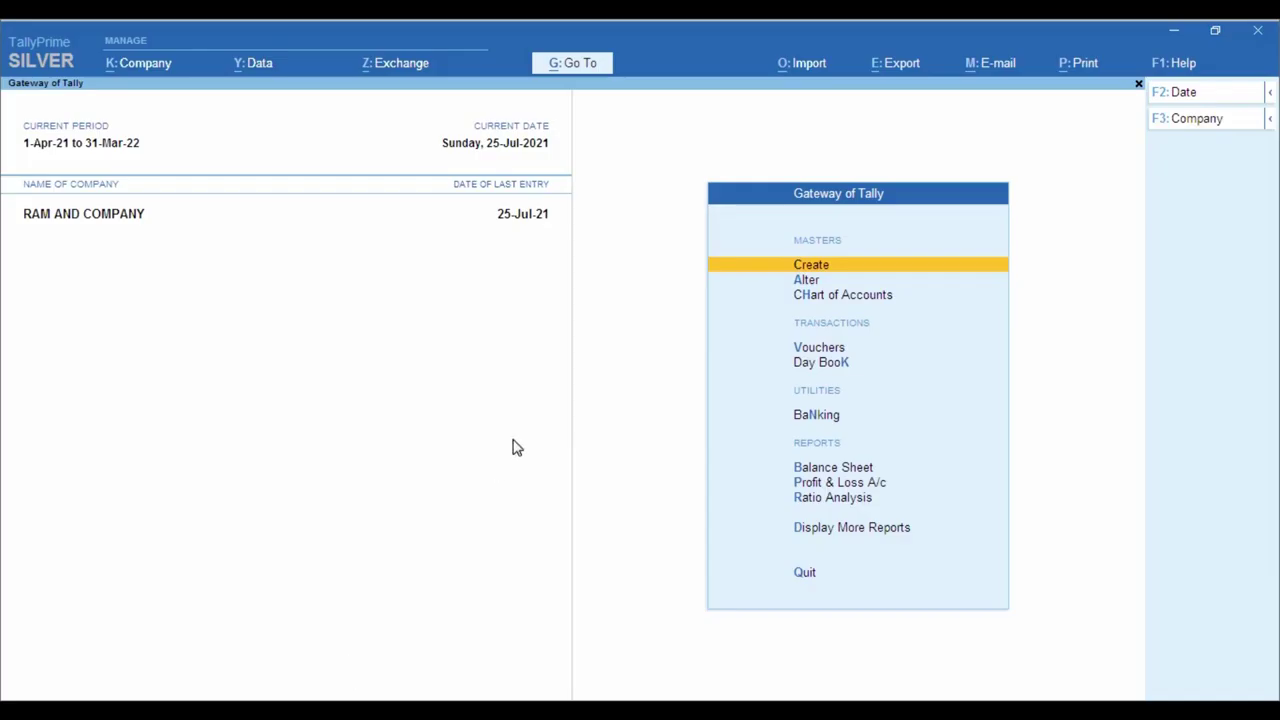
- Open the BALAJI TRADERS ledger from More Reports > Account Books > Ledger
key(Down)
key(Down)
key(Down)
key(Down)
key(Down)
key(Down)
key(Down)
key(Down)
key(Down)
key(Return)
key(Down)
key(Down)
key(Down)
key(Down)
key(Return)
key(Down)
key(Return)
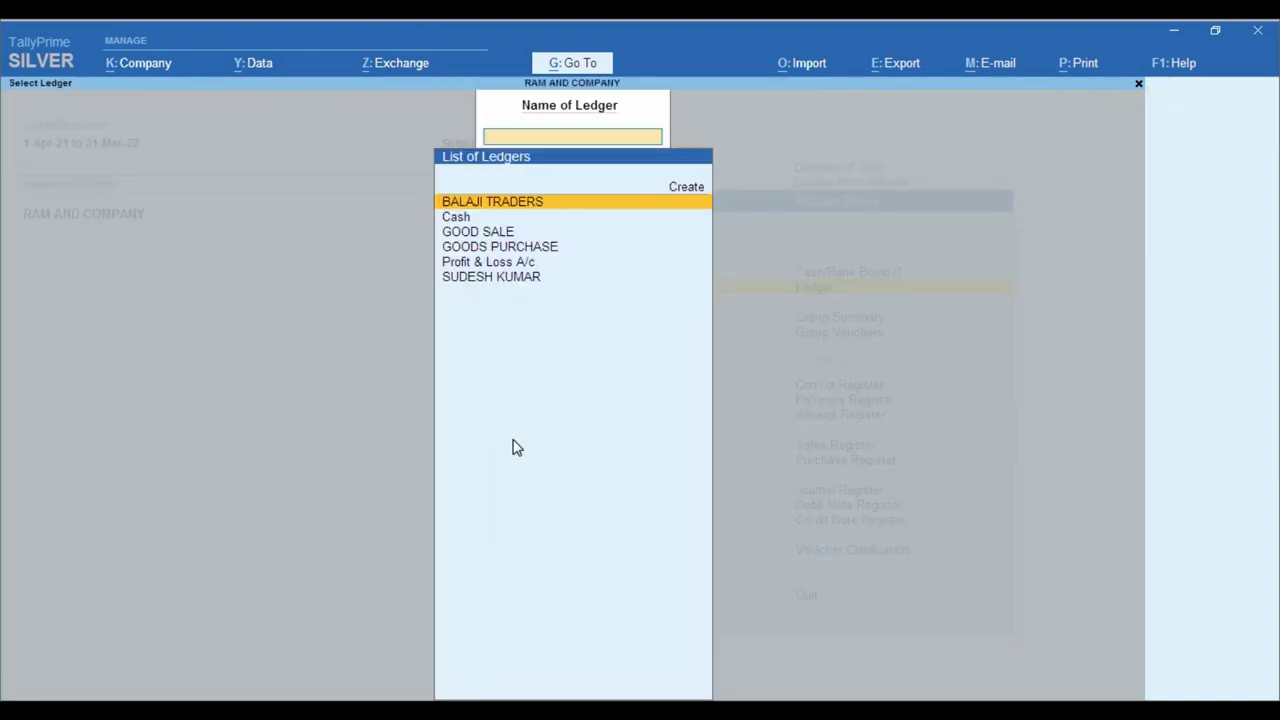
key(Return)
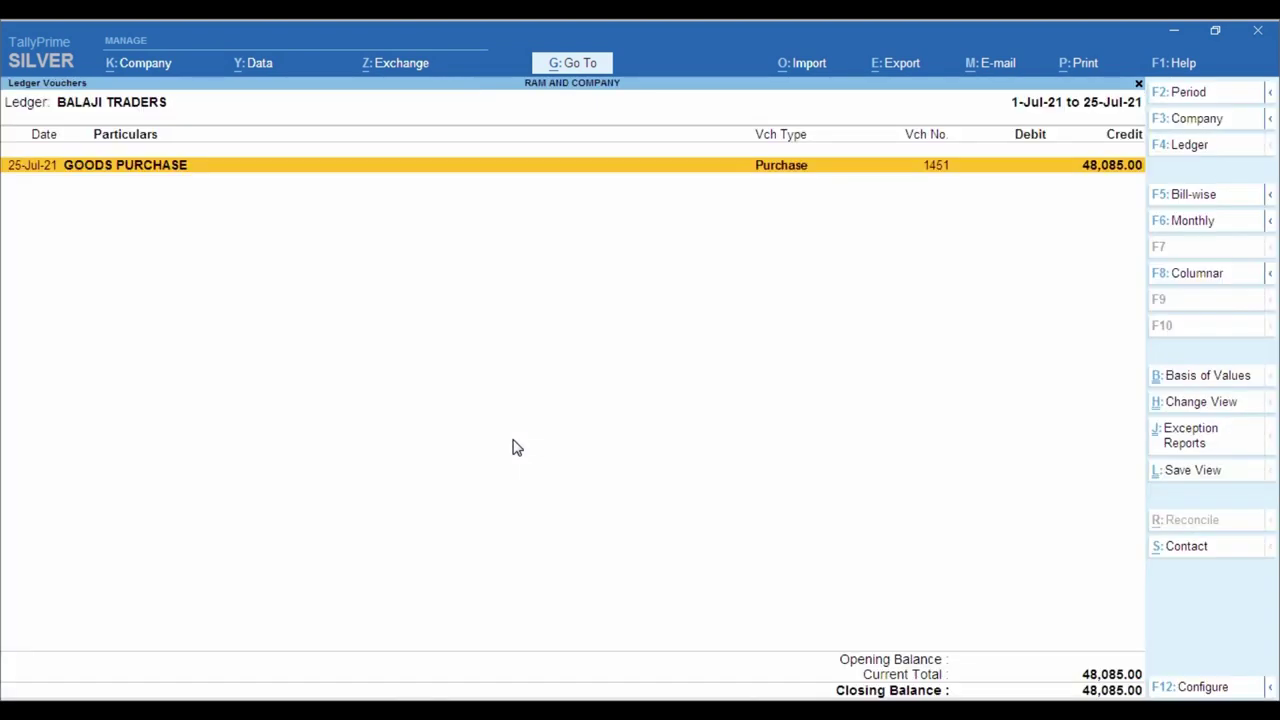
- Open the 48,085 GOODS PURCHASE voucher 1451 from the BALAJI TRADERS ledger
key(ctrl)
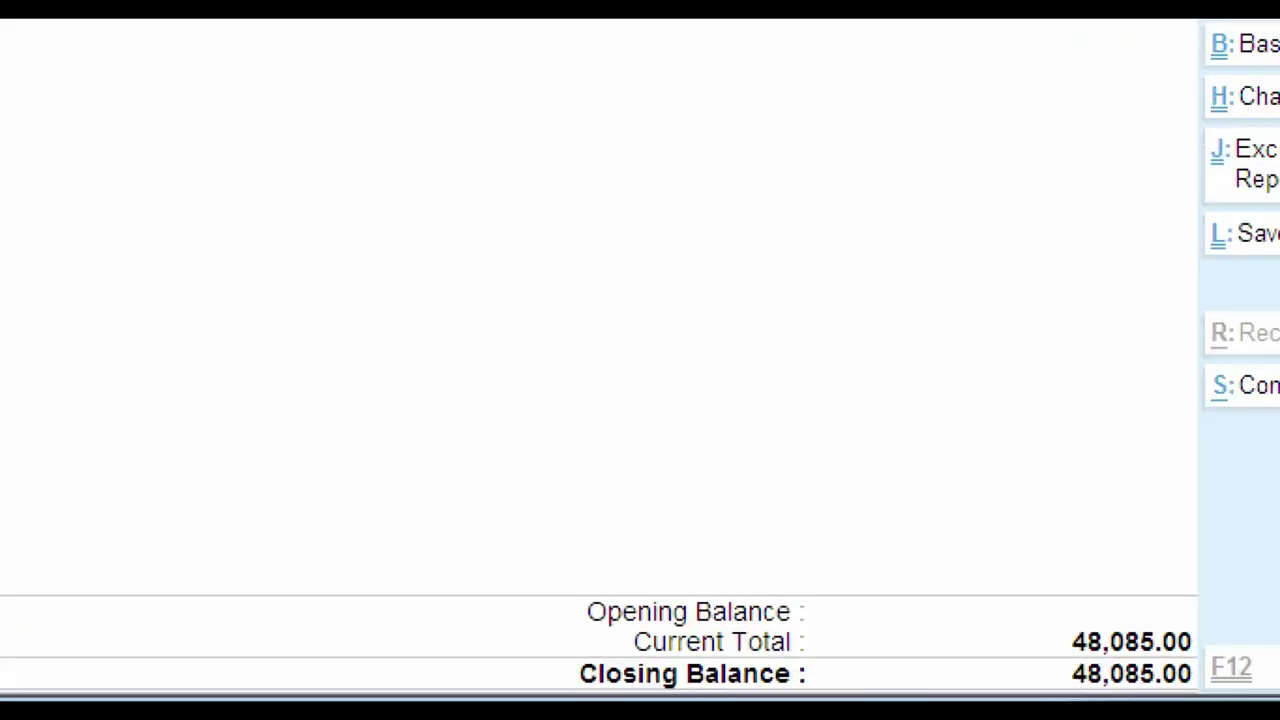
mouse_move(1031, 586)
mouse_down()
mouse_move(1090, 657)
mouse_move(1203, 661)
mouse_up()
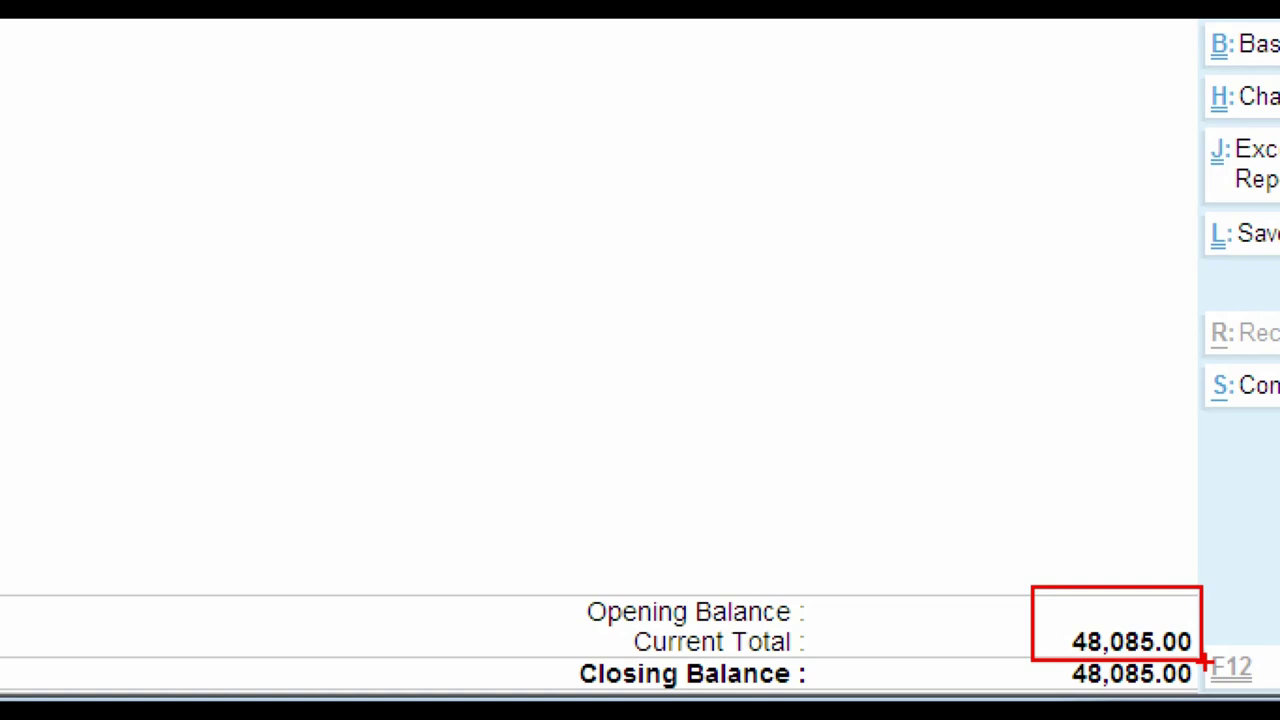
key(Escape)
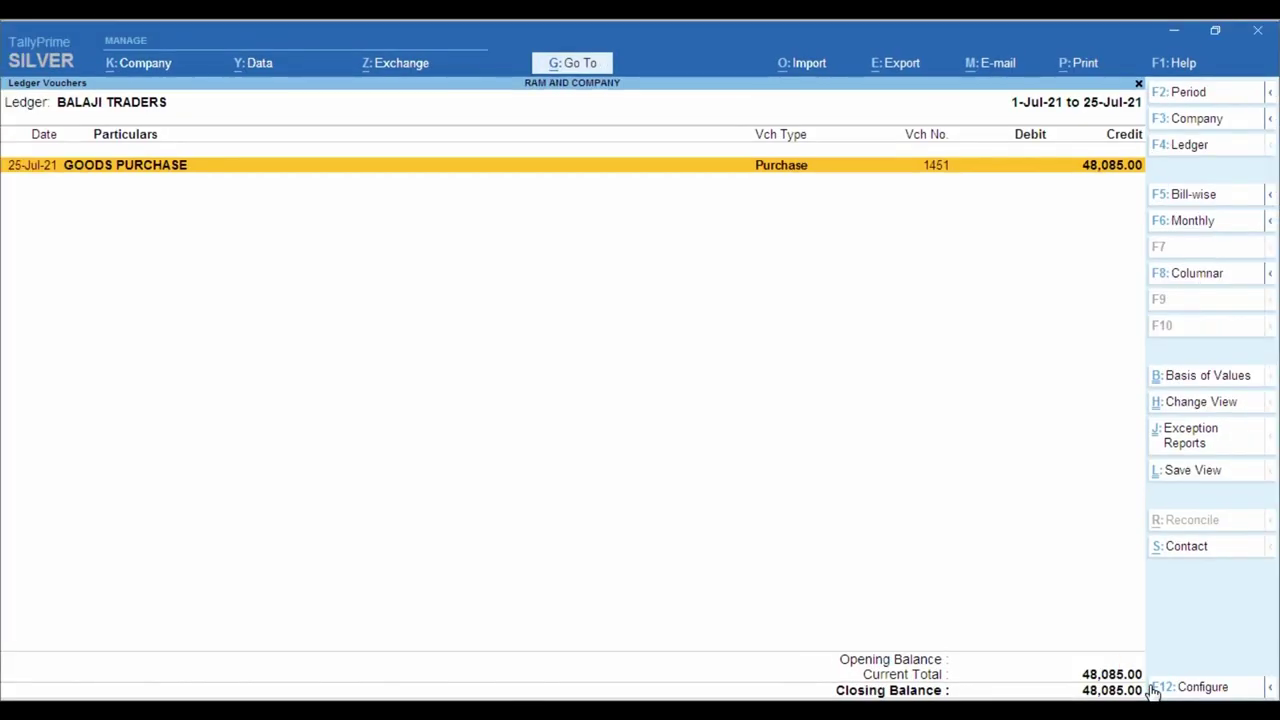
key(Return)
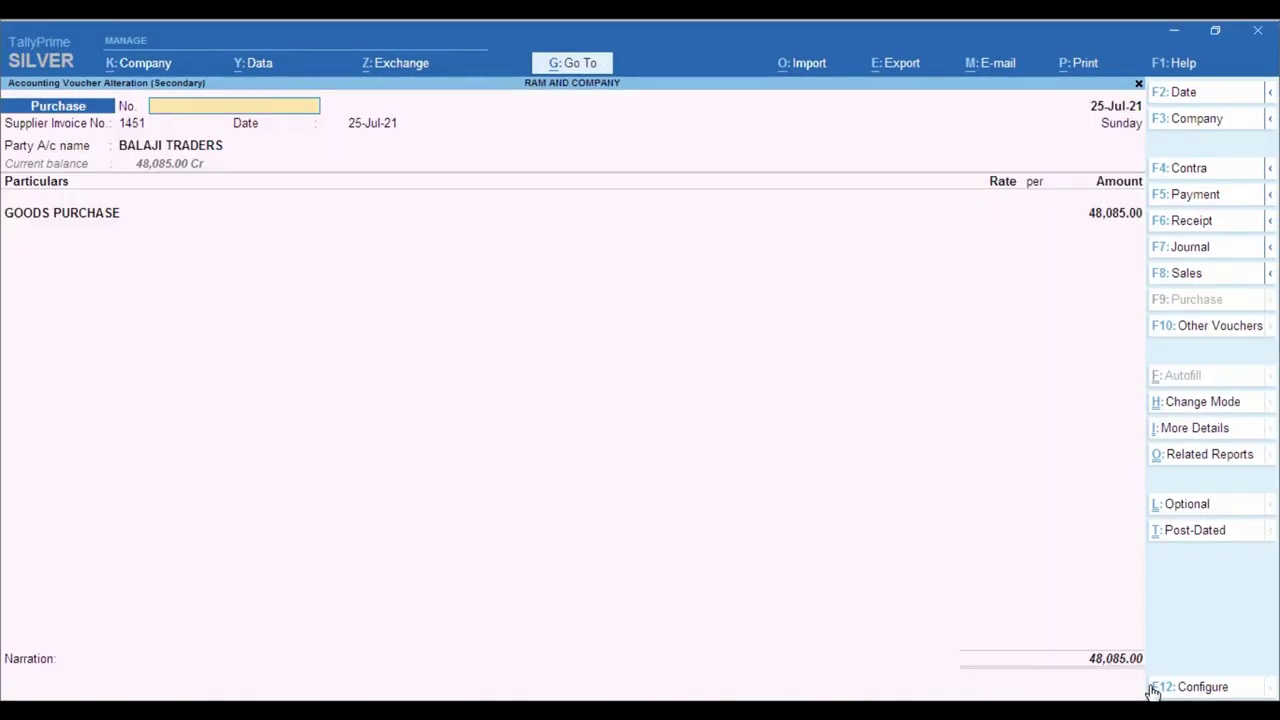
- Exit purchase voucher 1451 back to the BALAJI TRADERS ledger vouchers report
key(Escape)
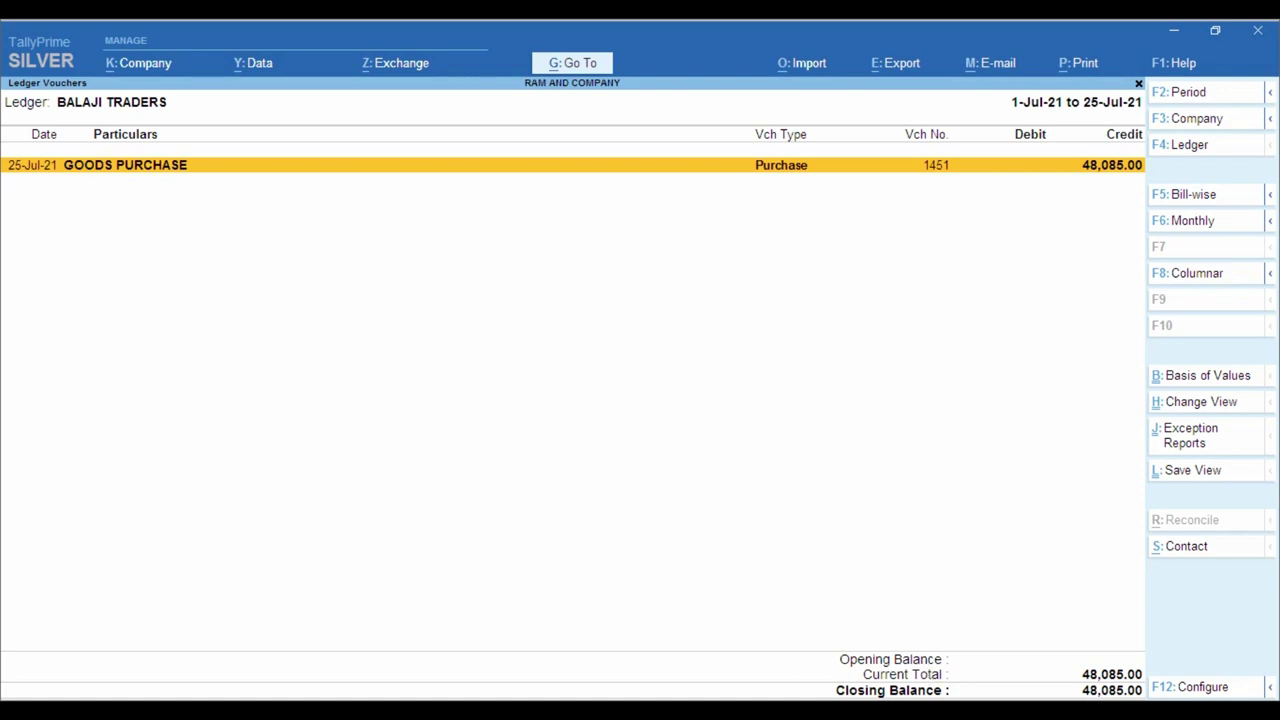
click(347, 679)
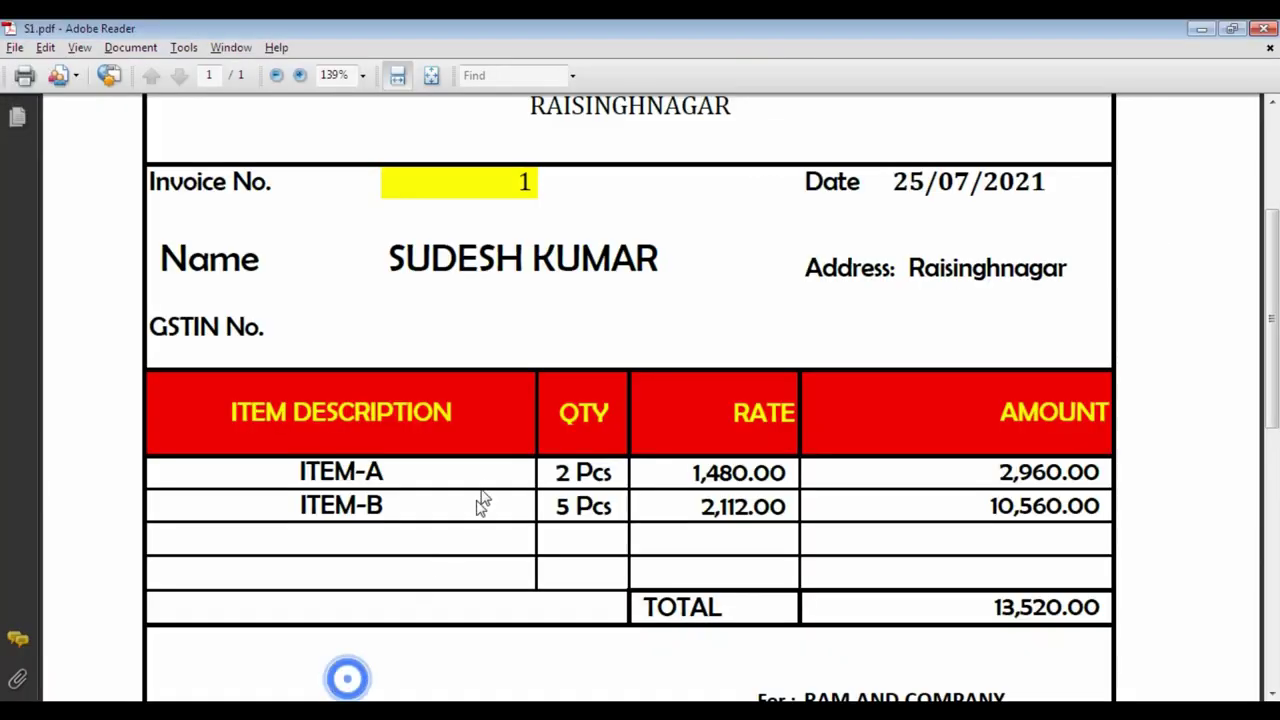
scroll(480, 500, up, 3)
scroll(487, 487, down, 2)
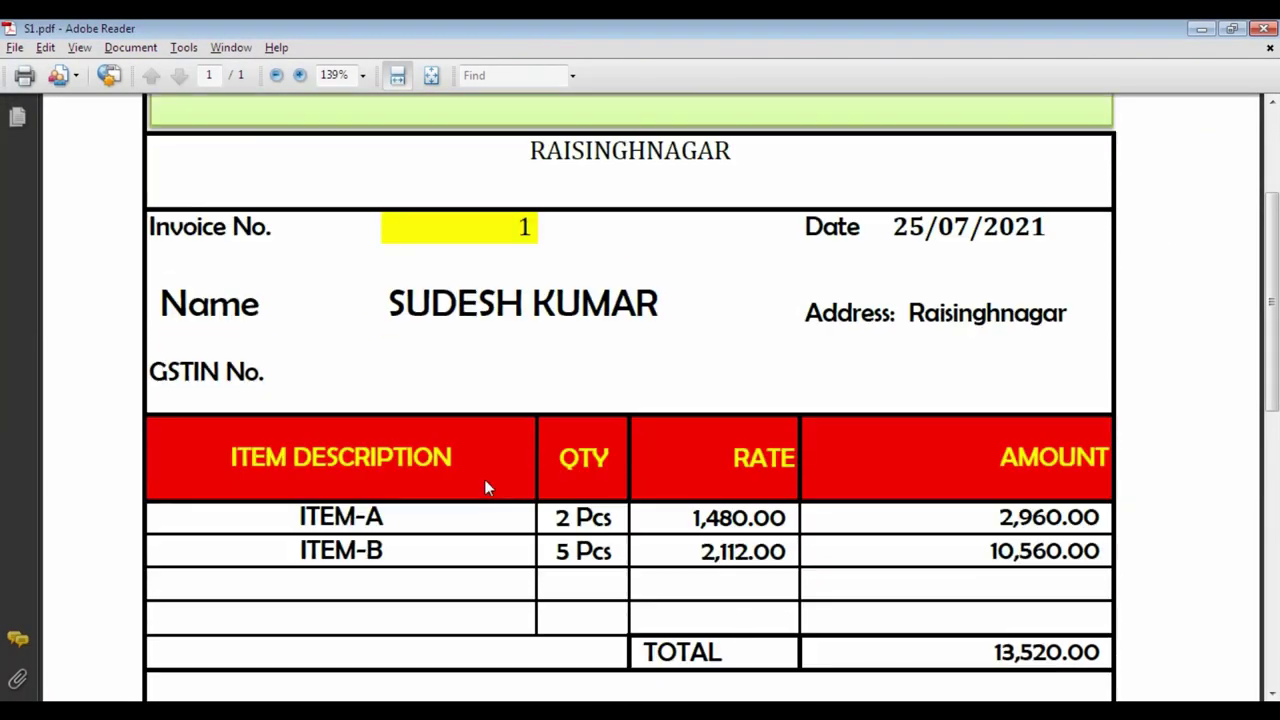
scroll(490, 487, down, 2)
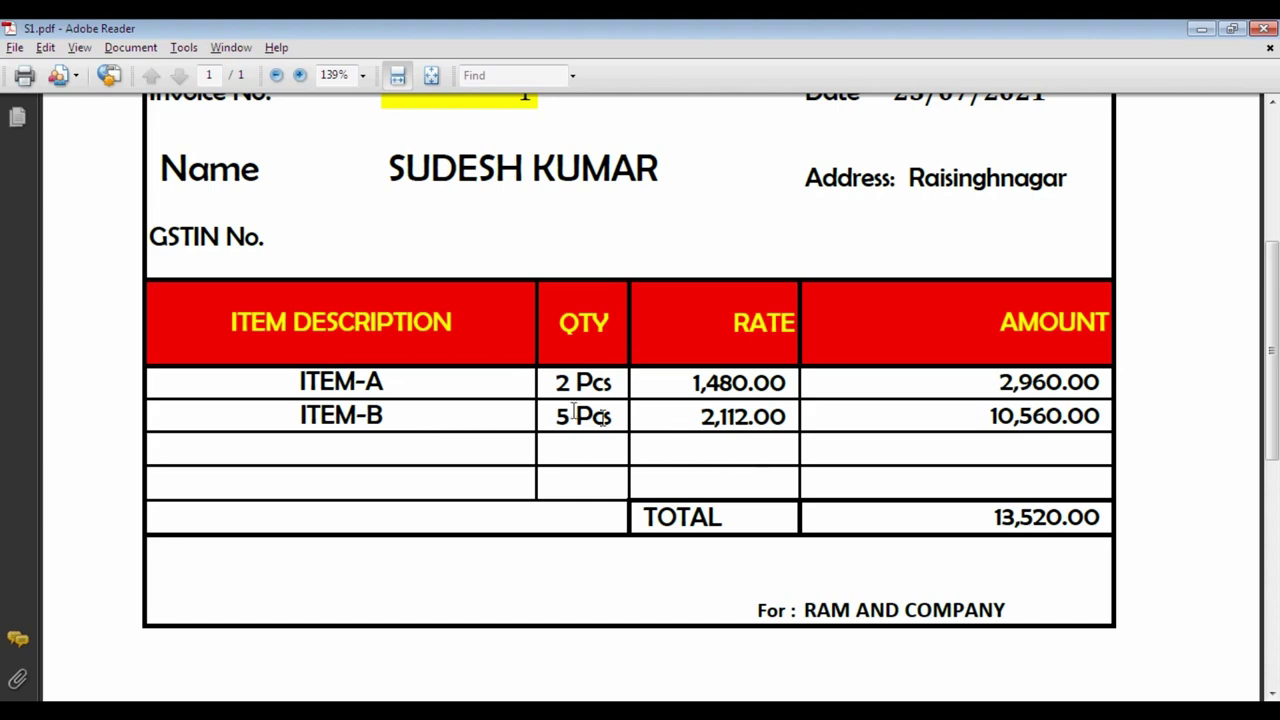
scroll(529, 363, up, 3)
scroll(532, 375, down, 3)
scroll(532, 375, down, 3)
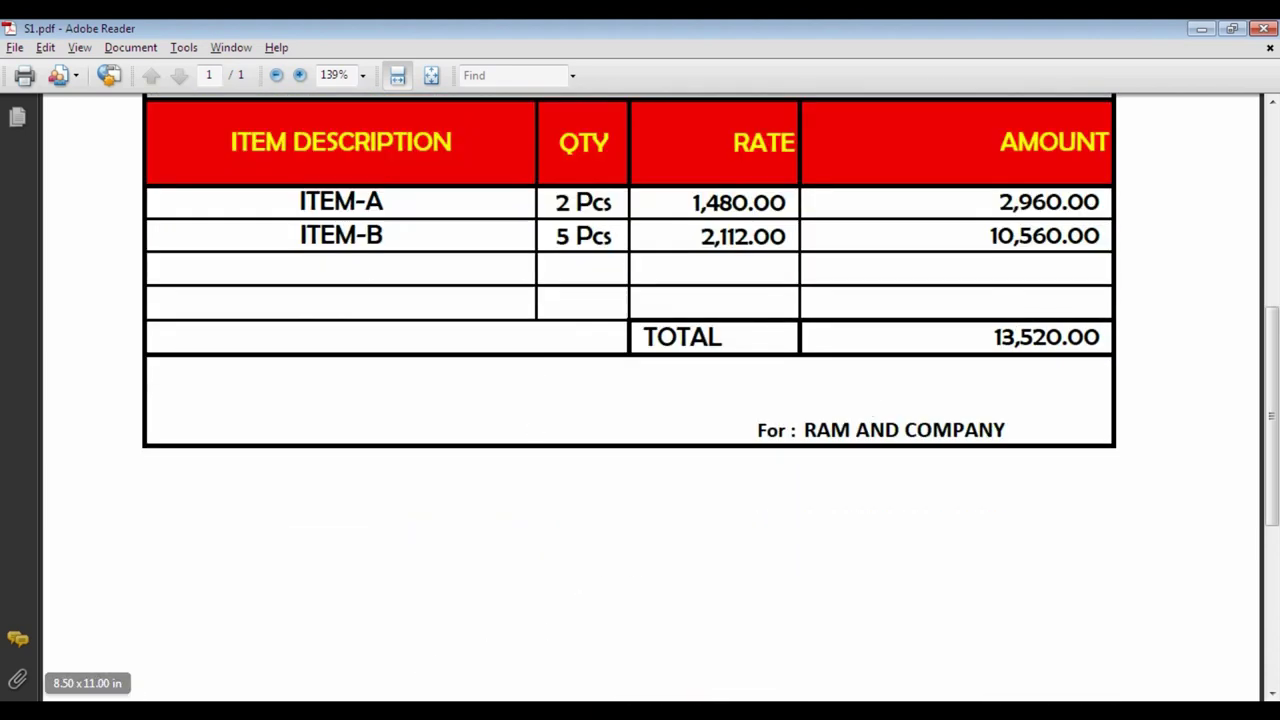
key(alt+Tab)
- Switch the report to the sales customer's ledger, showing the 13,520 GOOD SALE debit
key(F4)
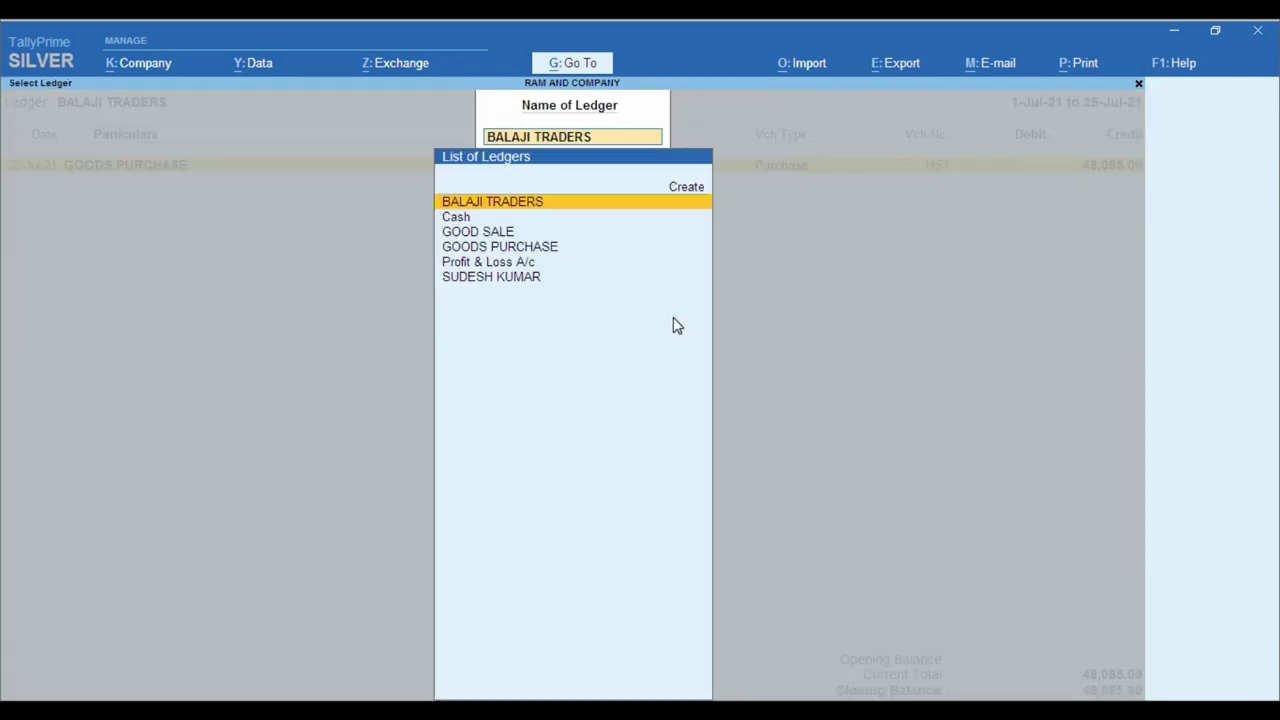
text(SU)
key(Return)
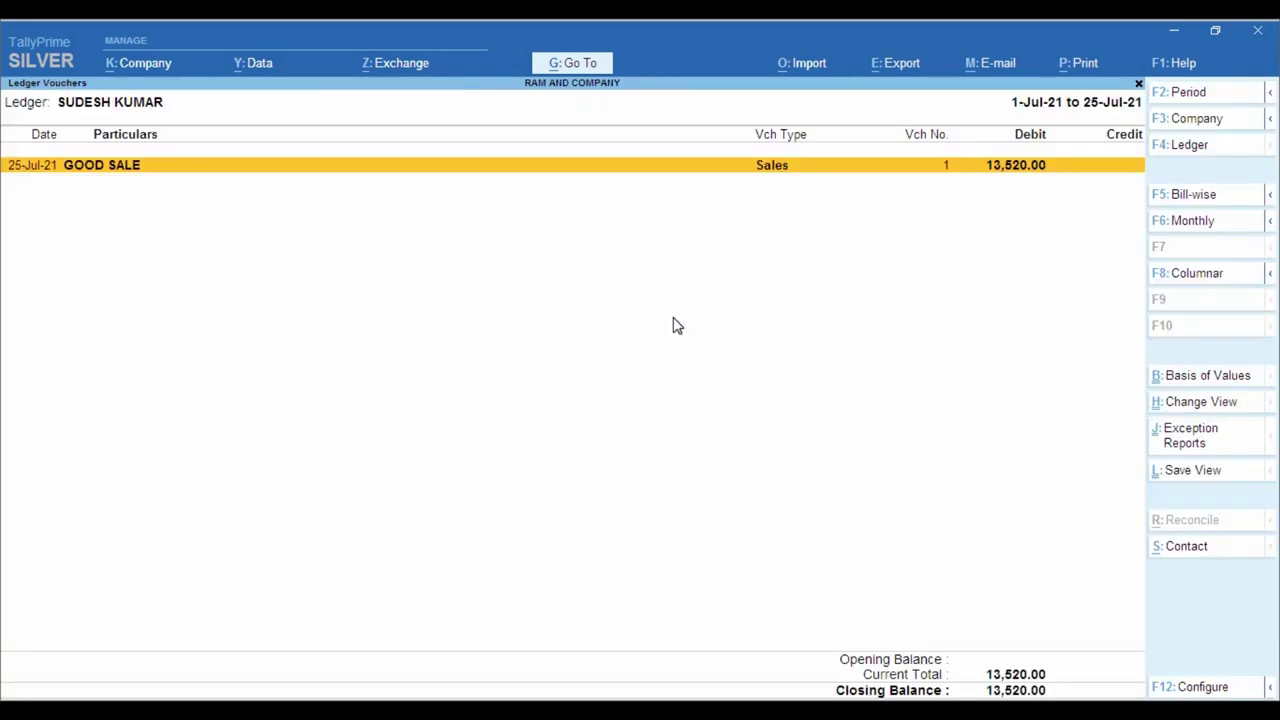
key(ctrl)
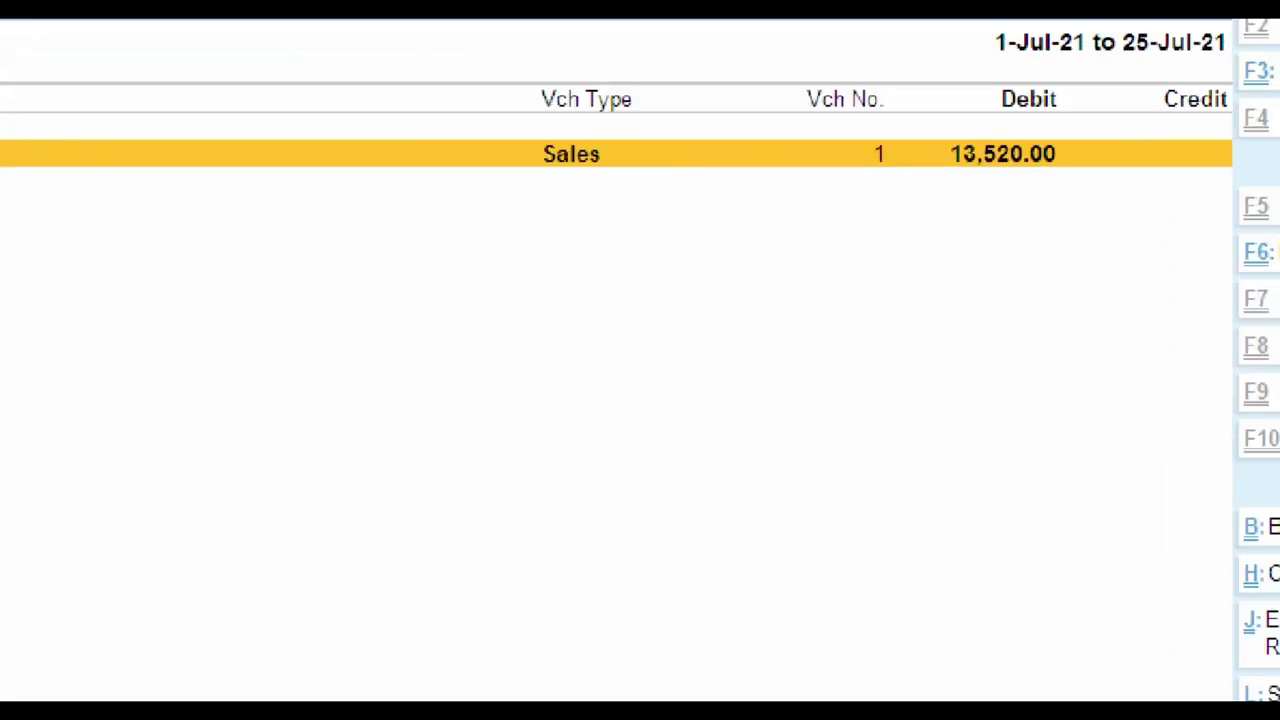
click(1030, 181)
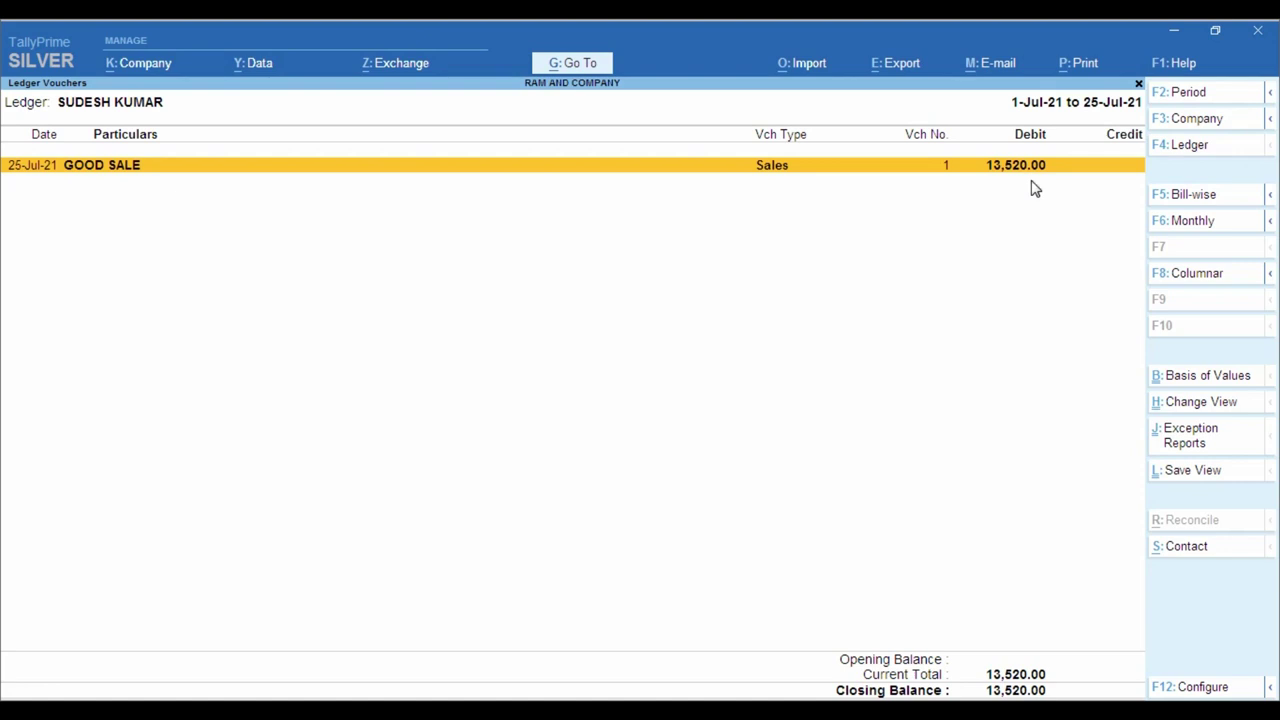
key(Return)
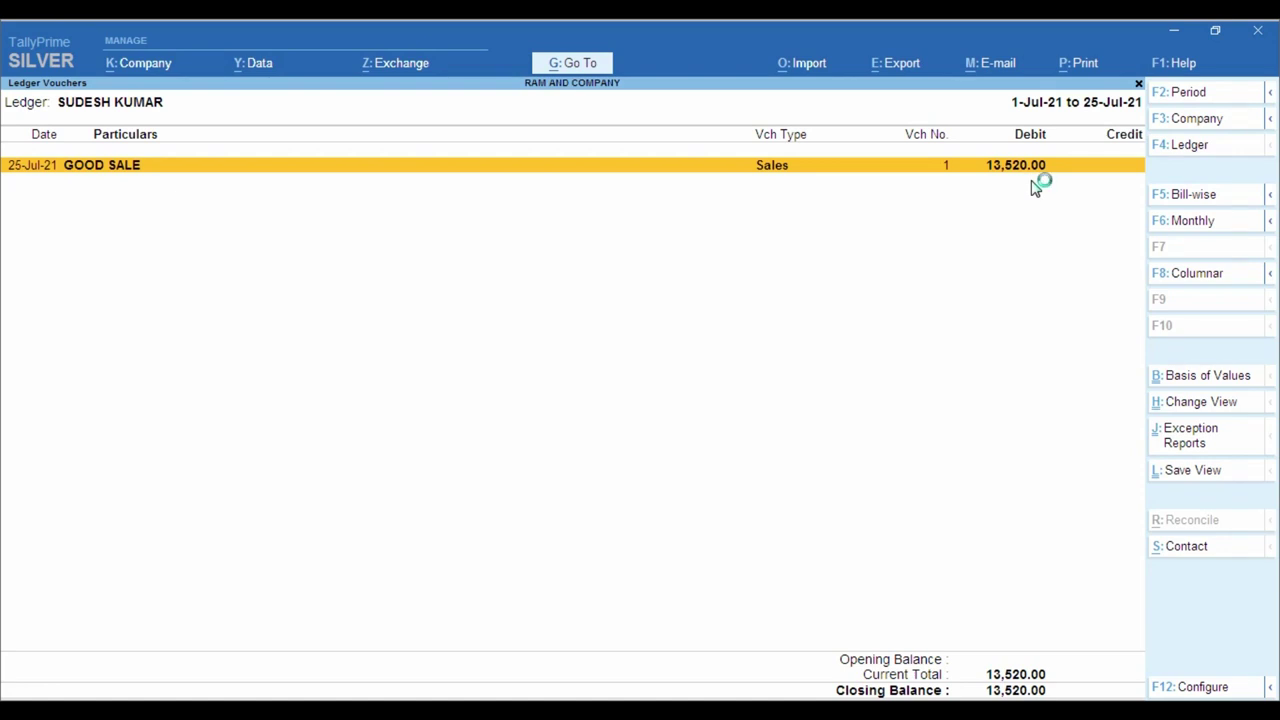